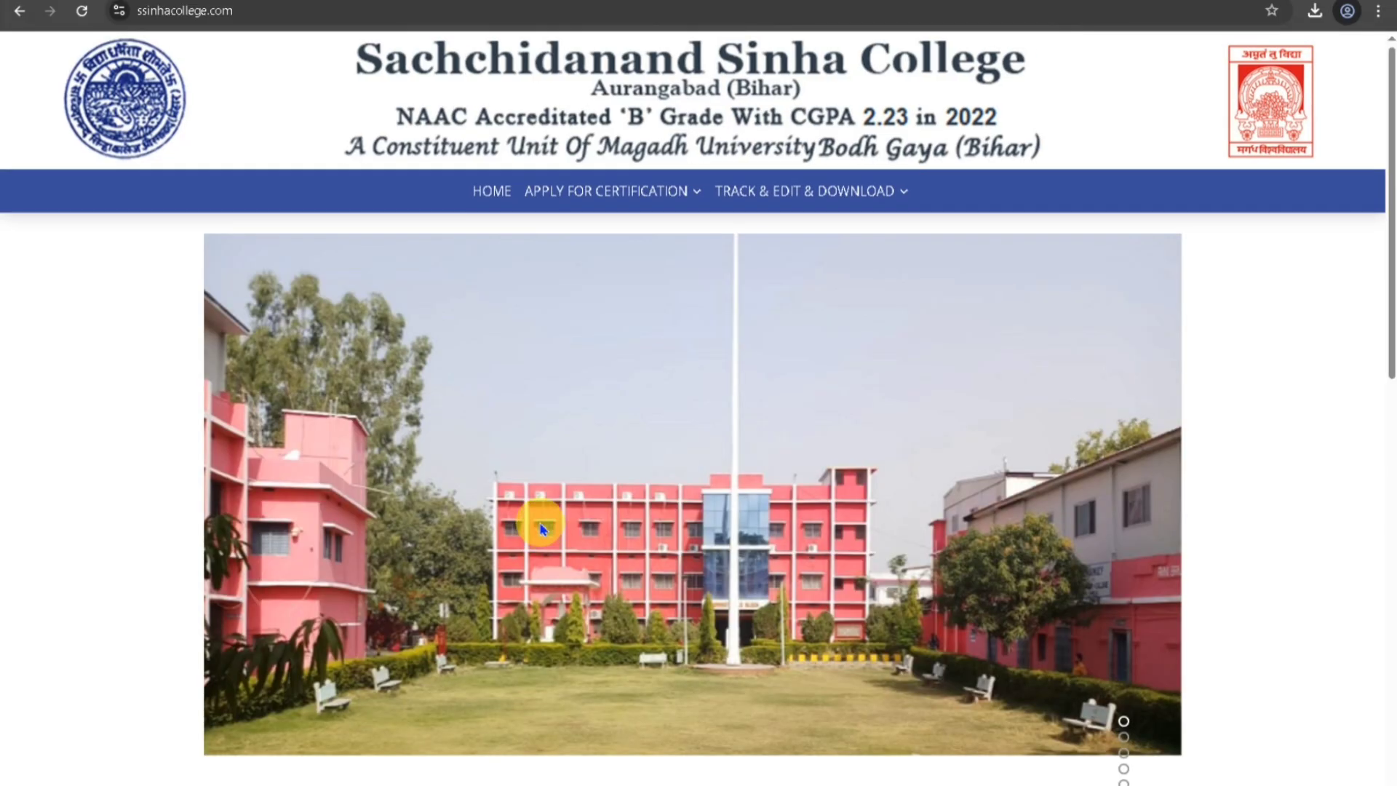
# Open the PMSP Bonafide Certificate form from the APPLY FOR CERTIFICATION menu.
pyautogui.moveTo(842, 193)
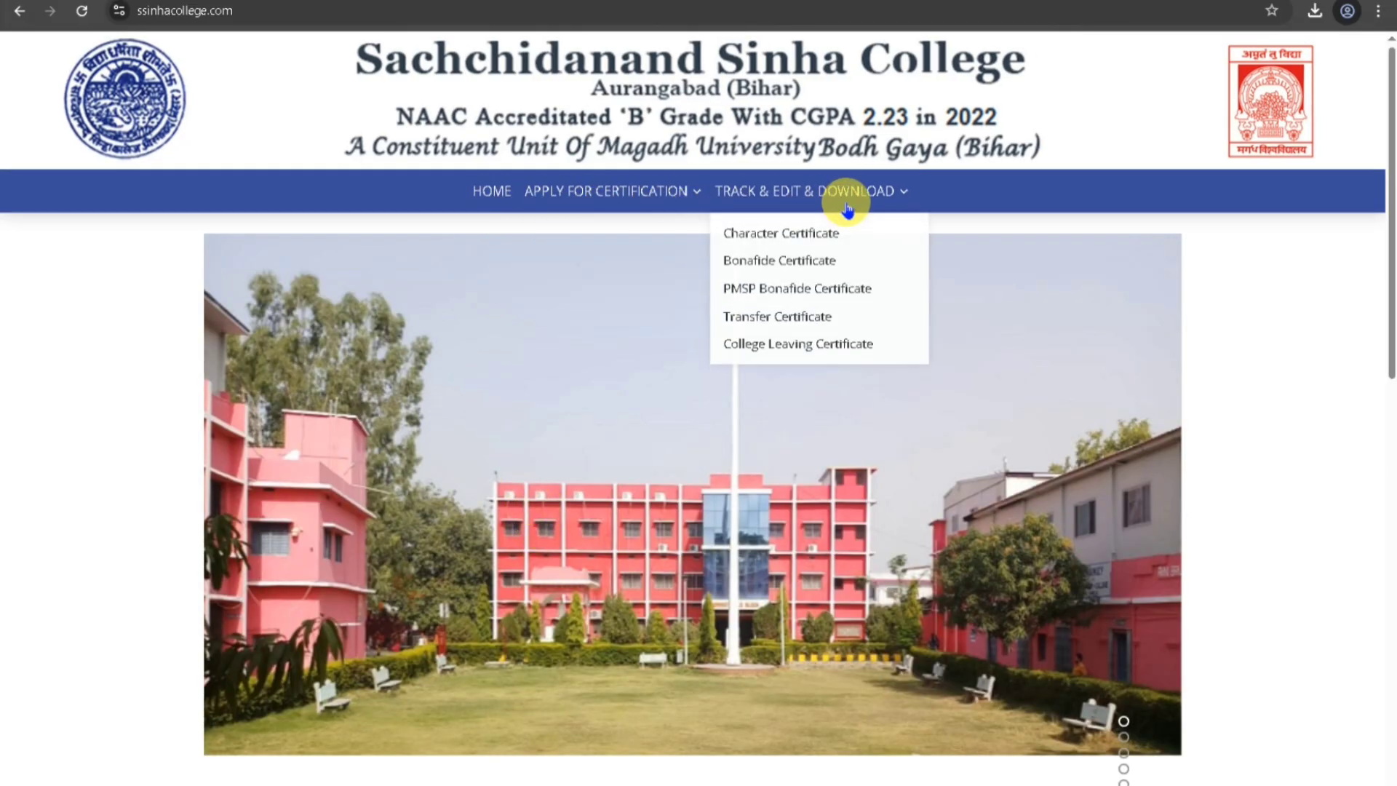
pyautogui.moveTo(620, 193)
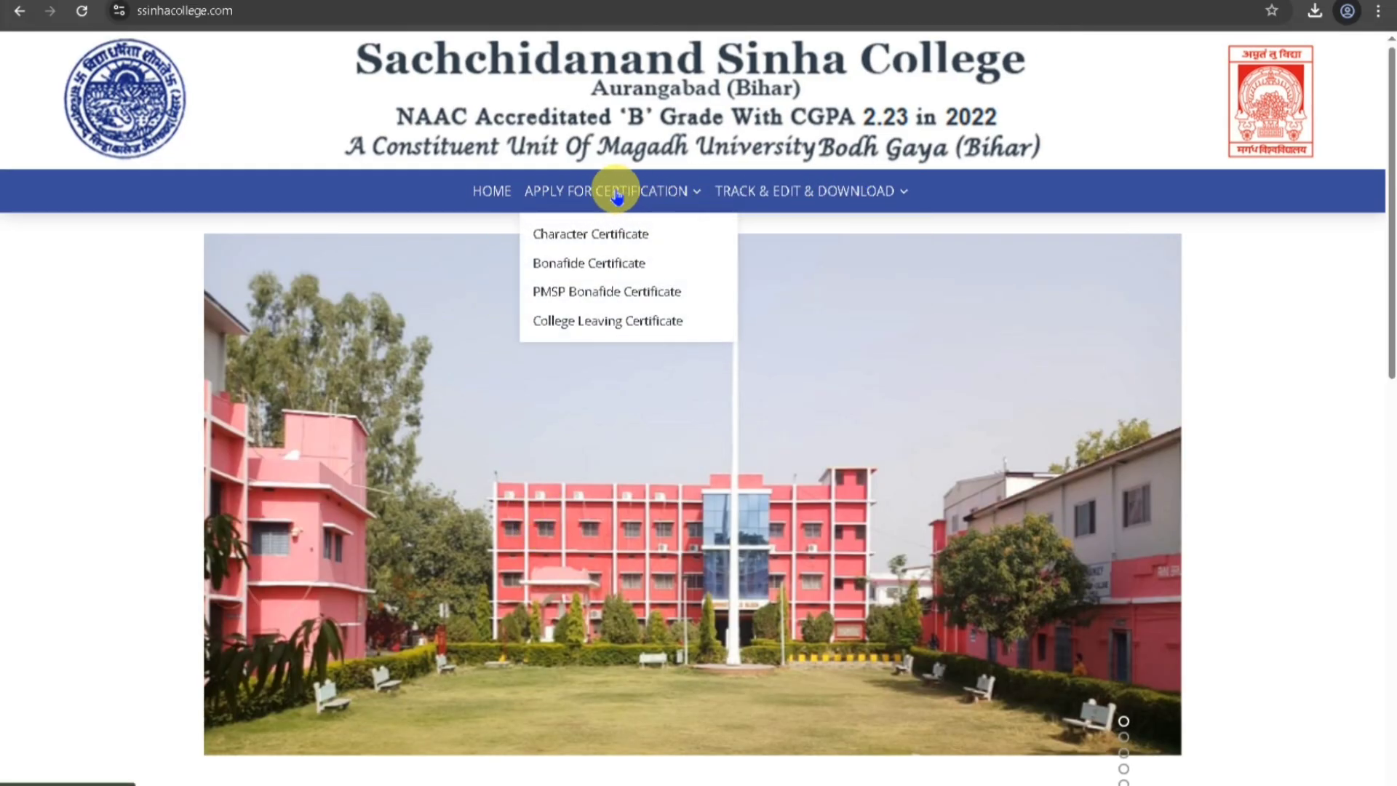
pyautogui.click(593, 294)
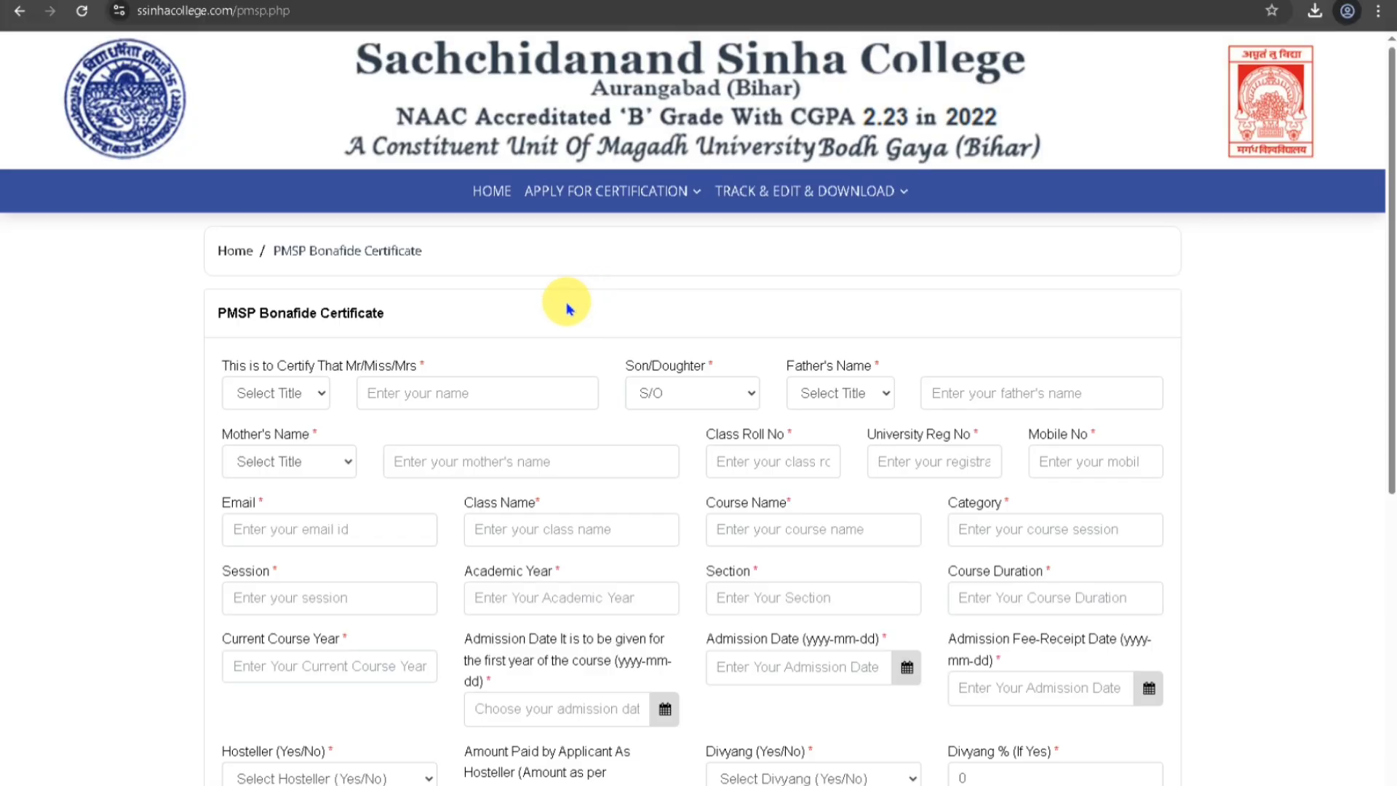
pyautogui.scroll(-5, 712, 360)
pyautogui.scroll(-2, 712, 360)
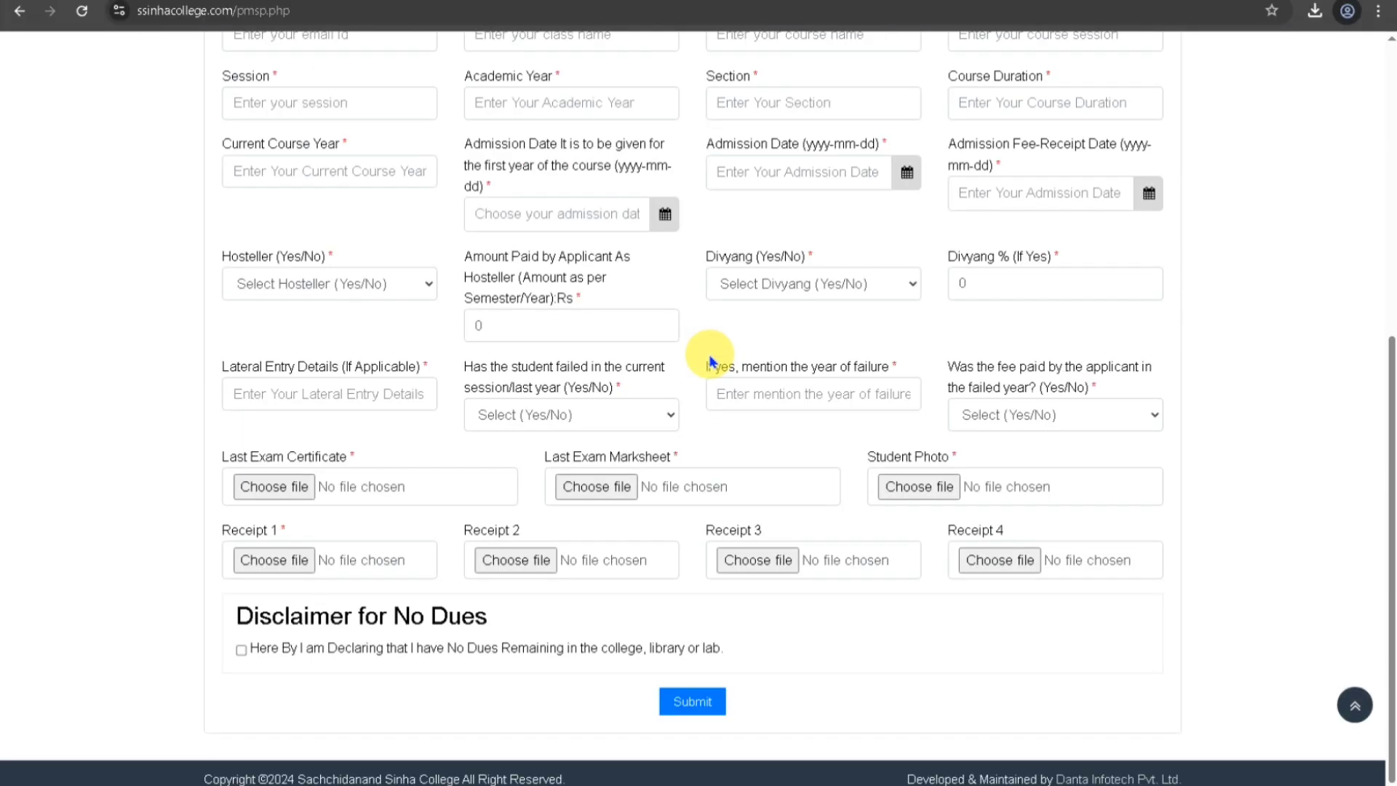
pyautogui.scroll(7, 712, 360)
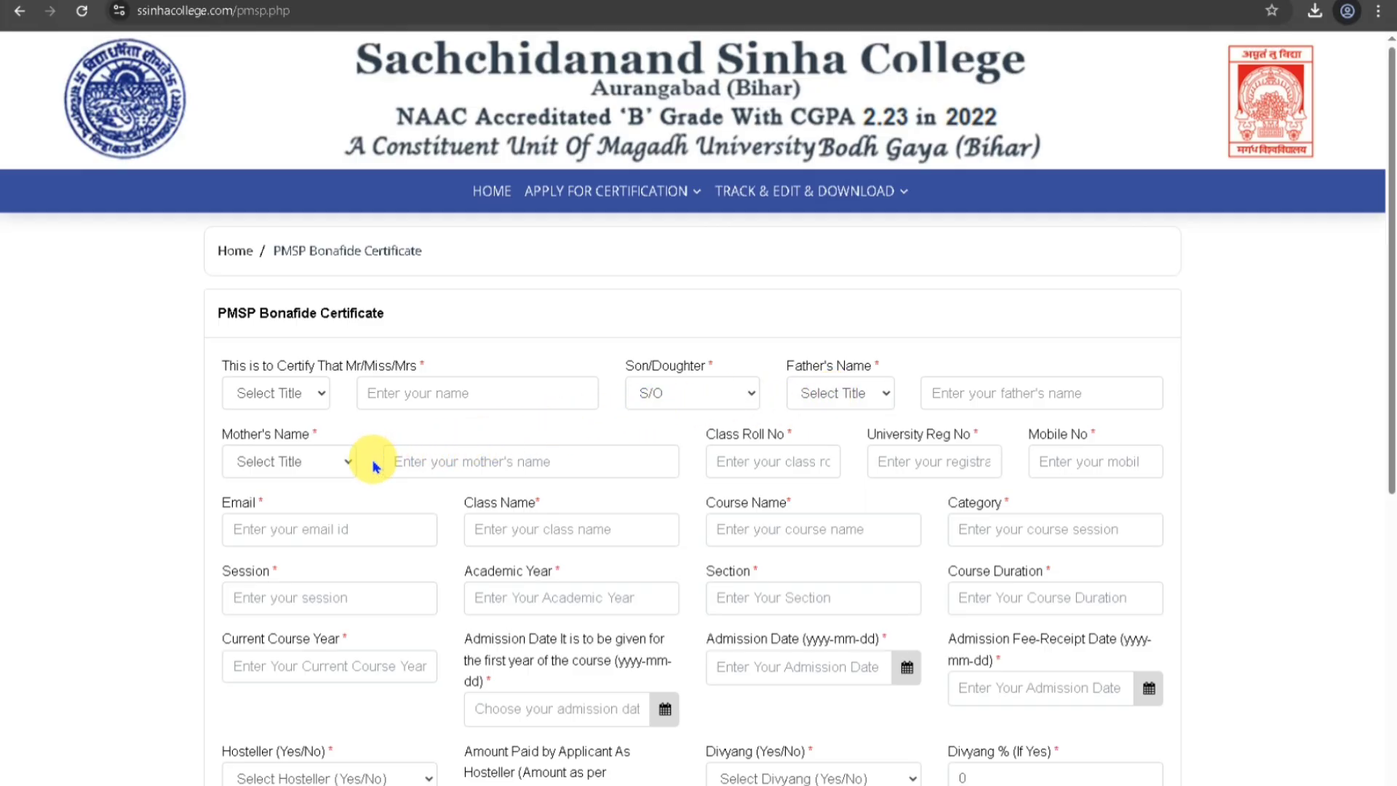
# Set the name titles: Smt for the mother, Mr for the applicant, Sri for the father.
pyautogui.click(318, 469)
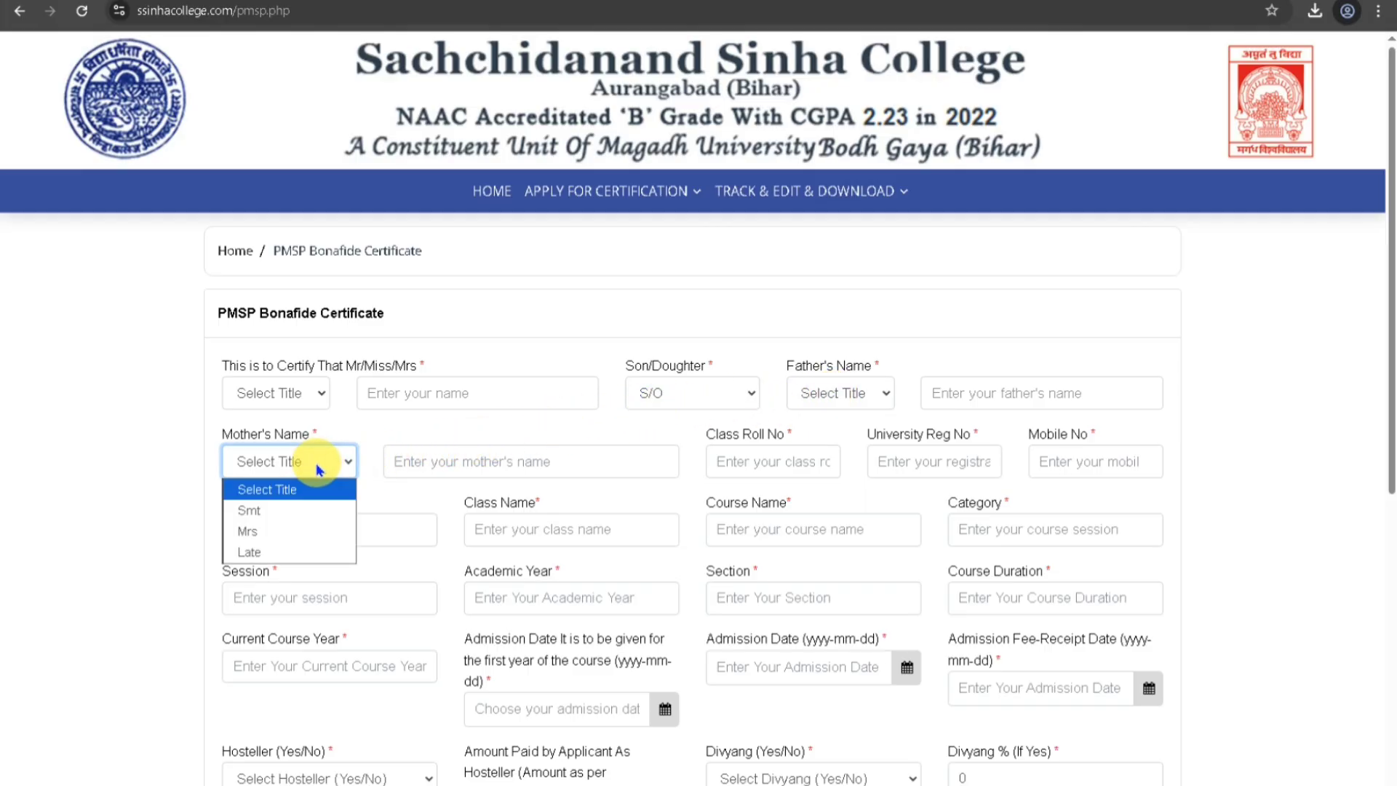
pyautogui.click(306, 525)
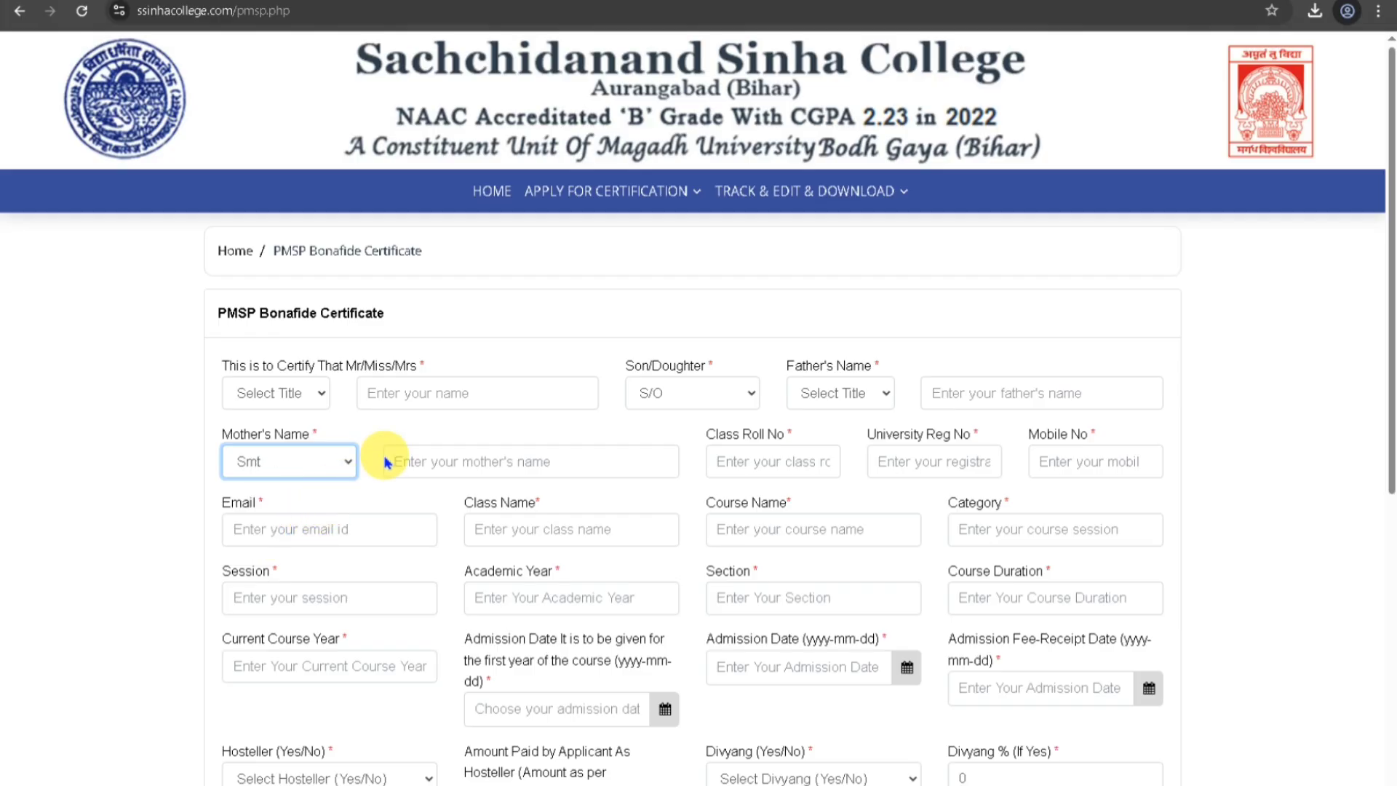
pyautogui.click(320, 396)
pyautogui.click(275, 441)
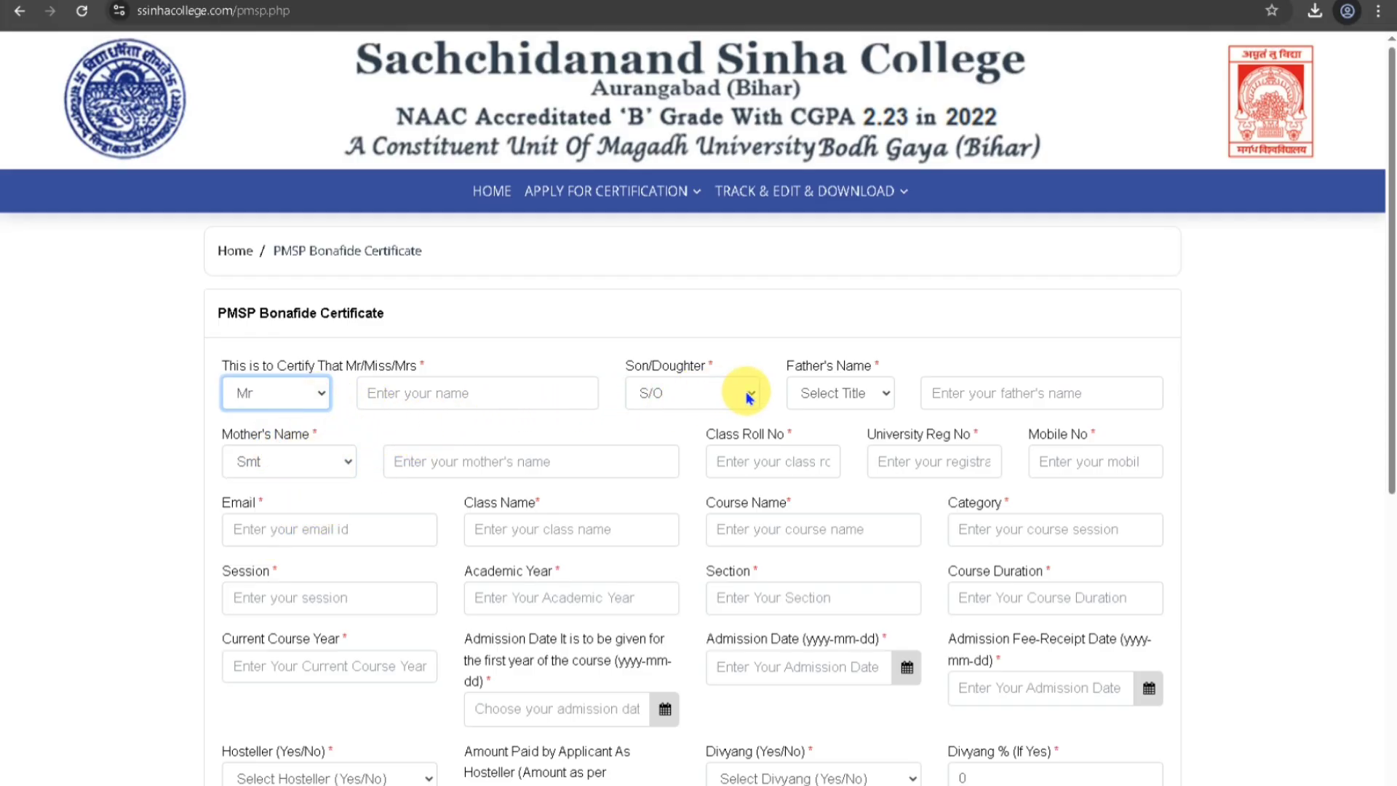
pyautogui.click(837, 394)
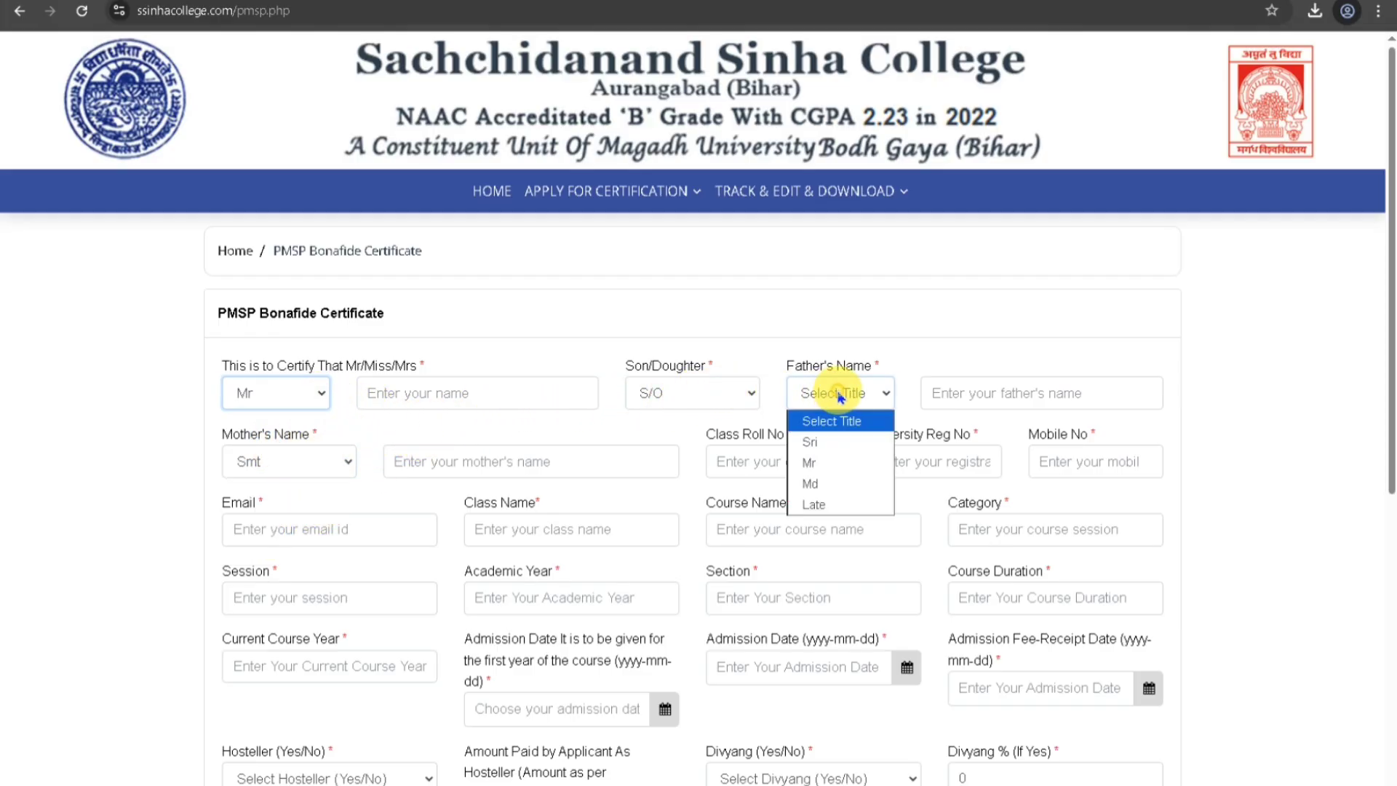
pyautogui.click(828, 448)
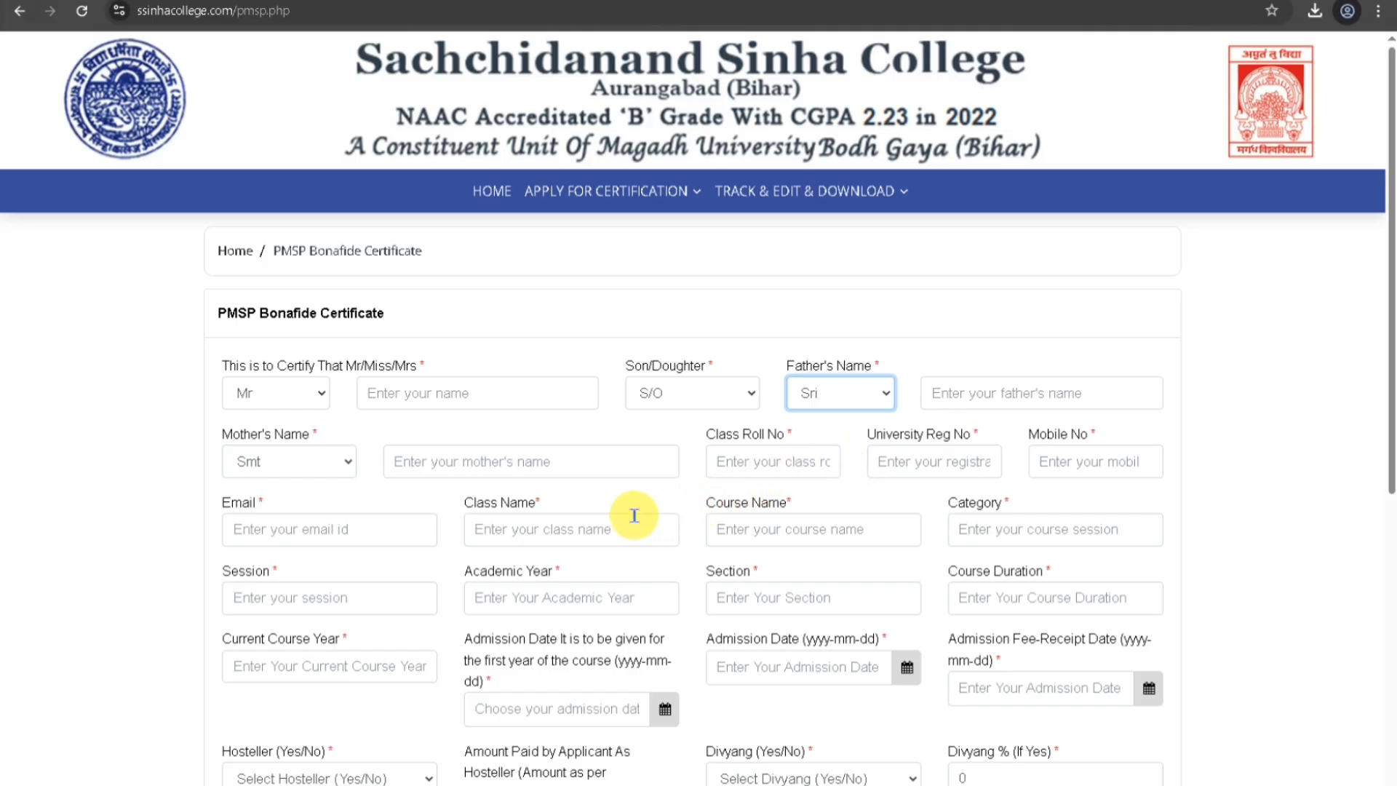
pyautogui.scroll(-3, 624, 515)
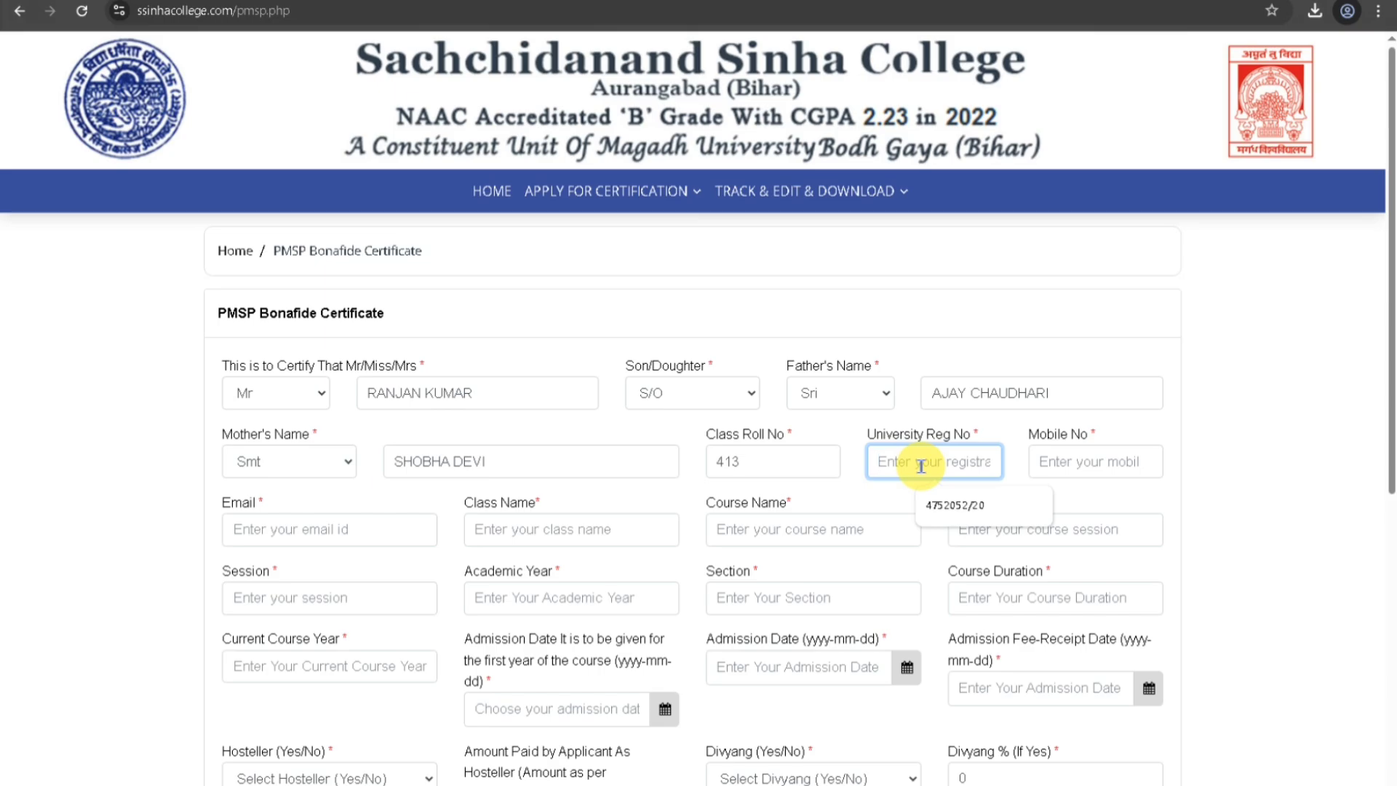
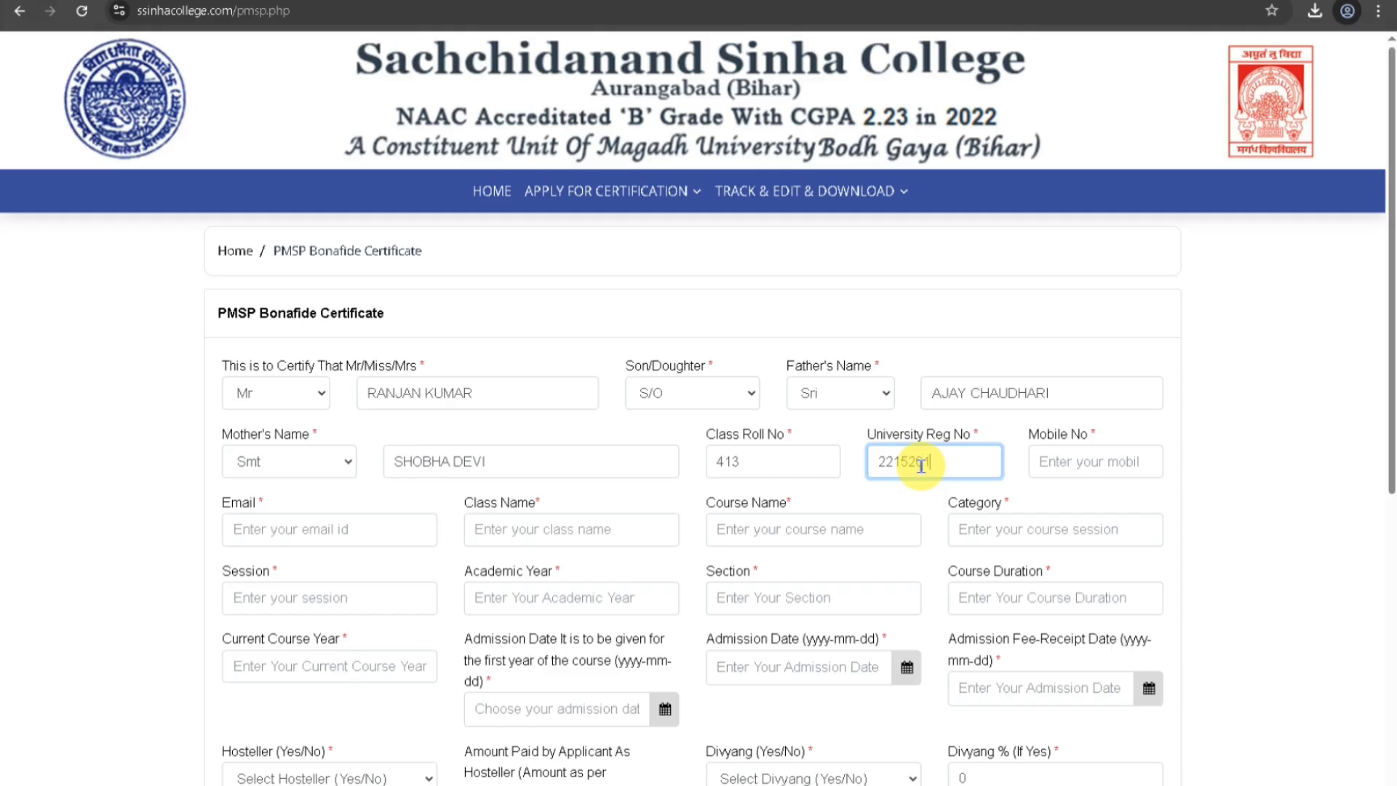
# Fill in the student's university registration number, mobile number and e-mail address fields.
pyautogui.click(1064, 458)
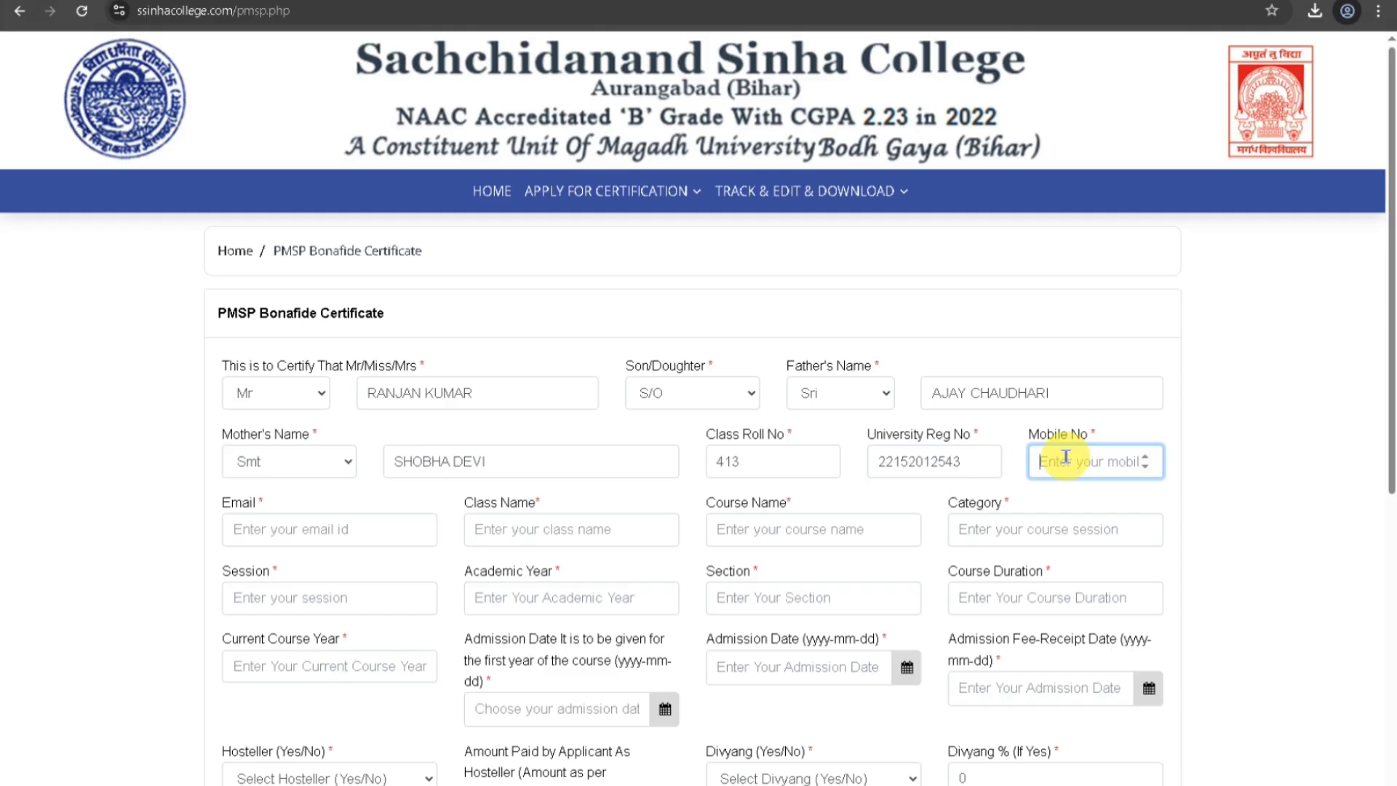
pyautogui.write('77352••••6')
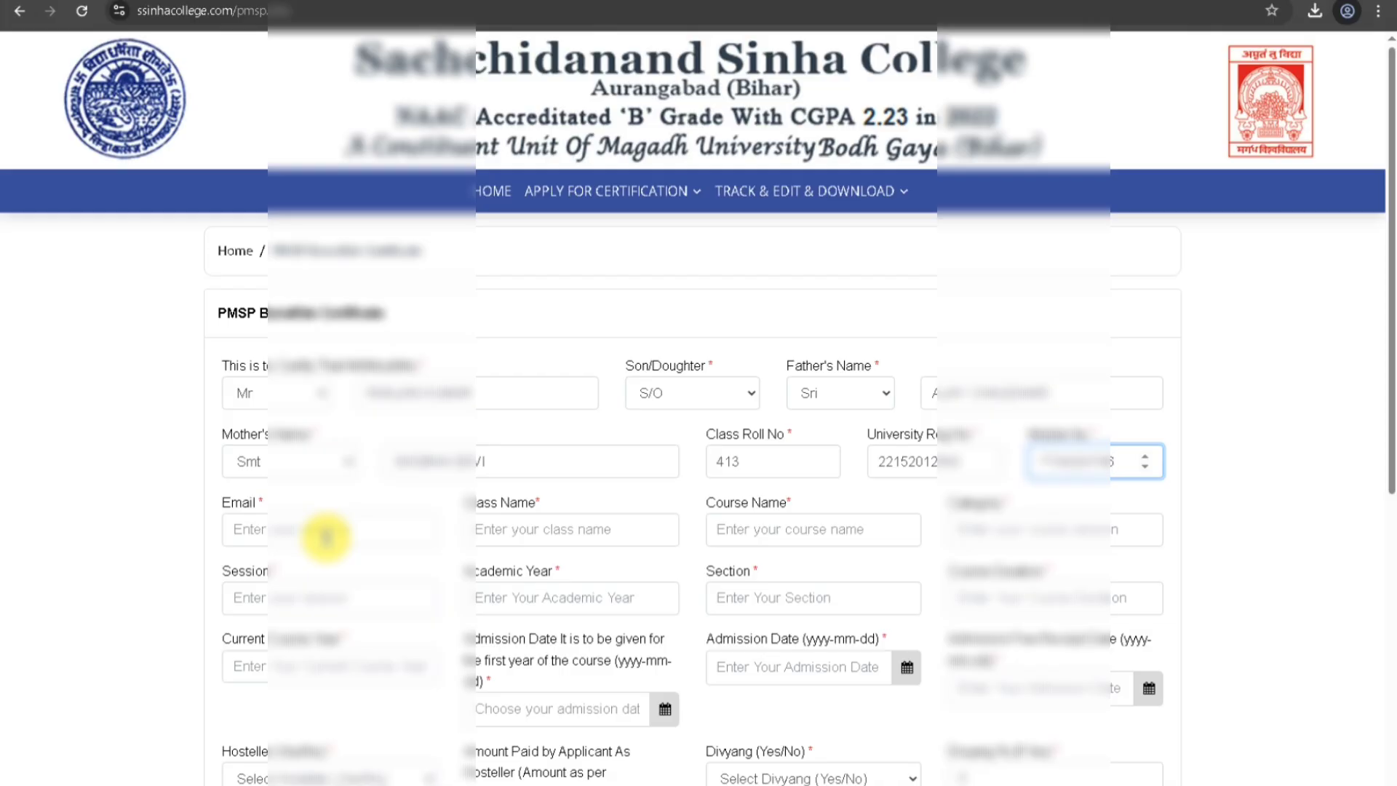
pyautogui.click(325, 538)
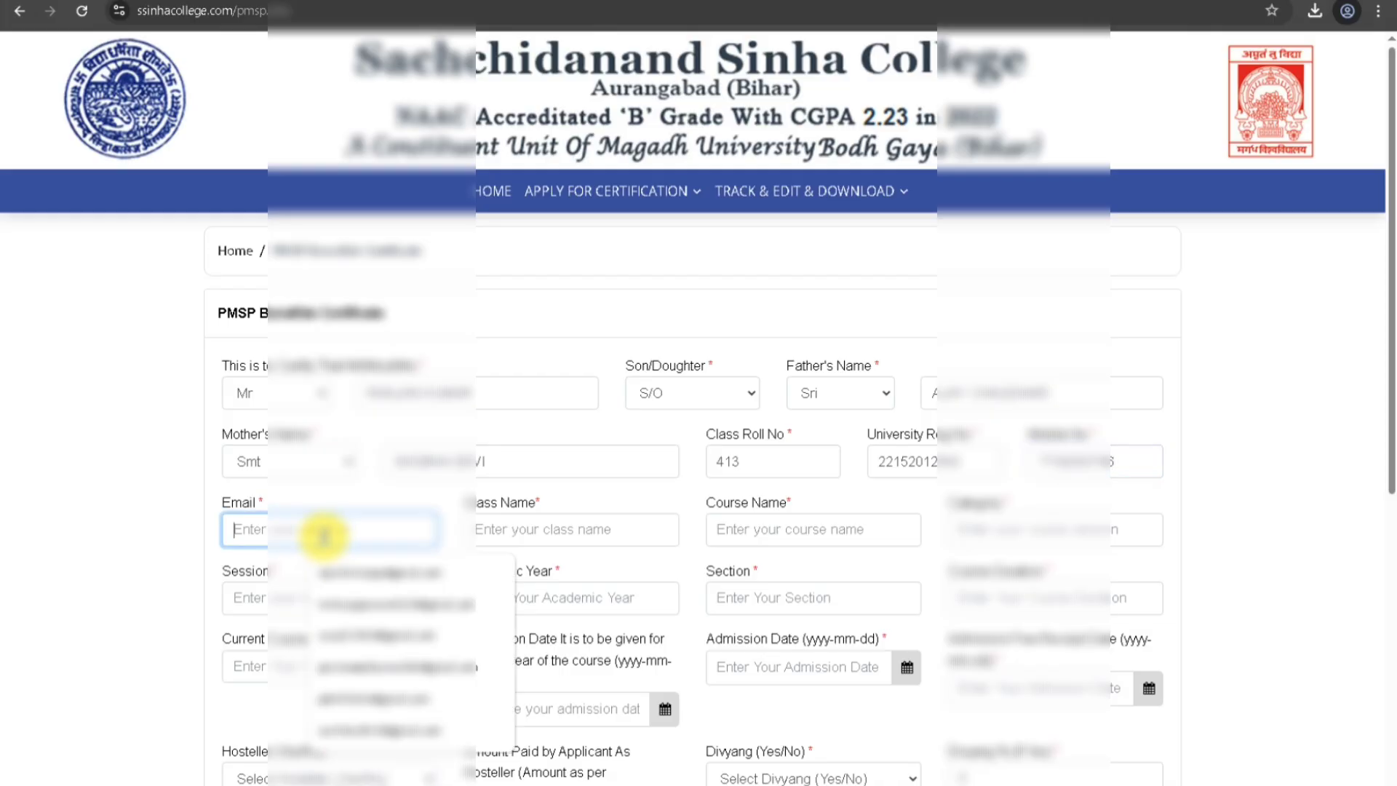
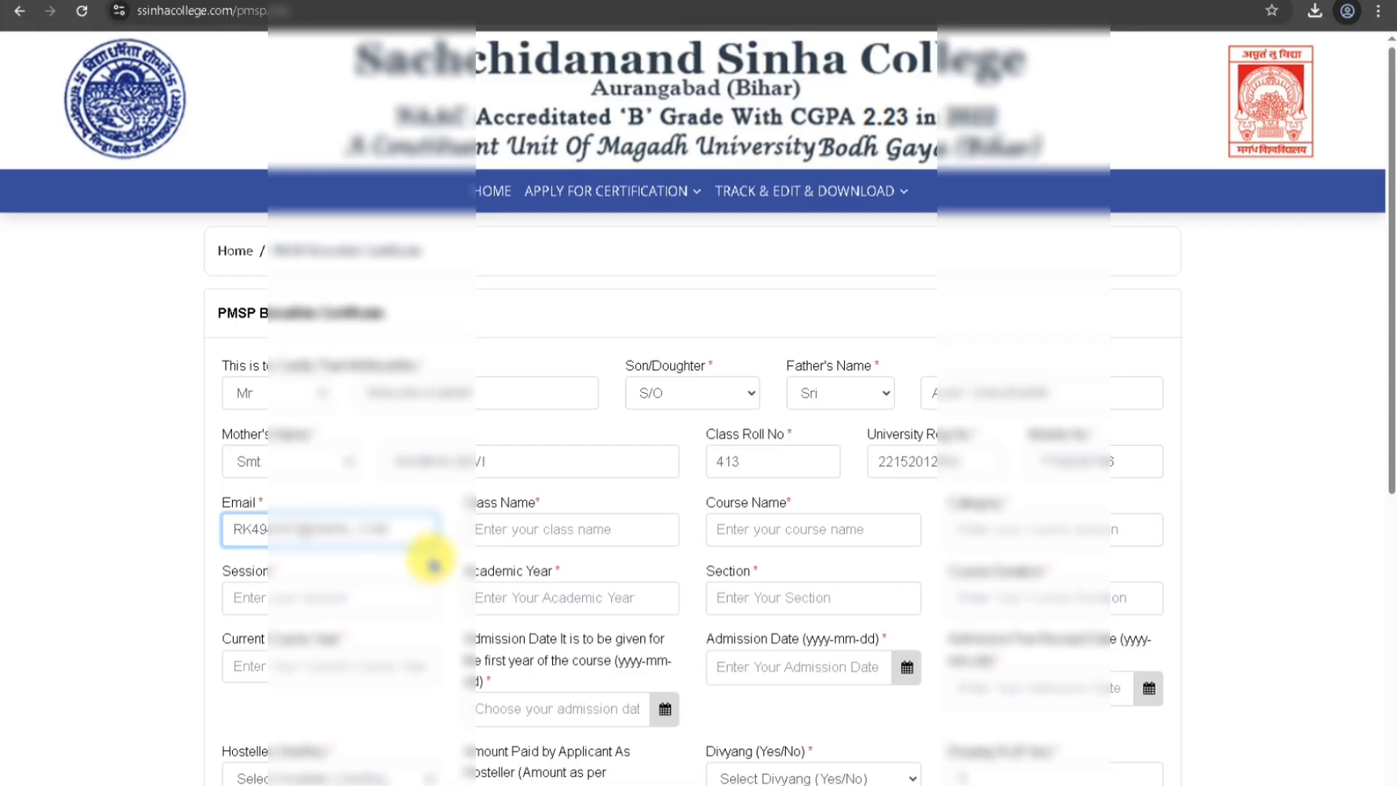
# Enter class B.A, course PSYCHOLOGY, category OBC and session 2022-2025.
pyautogui.click(514, 533)
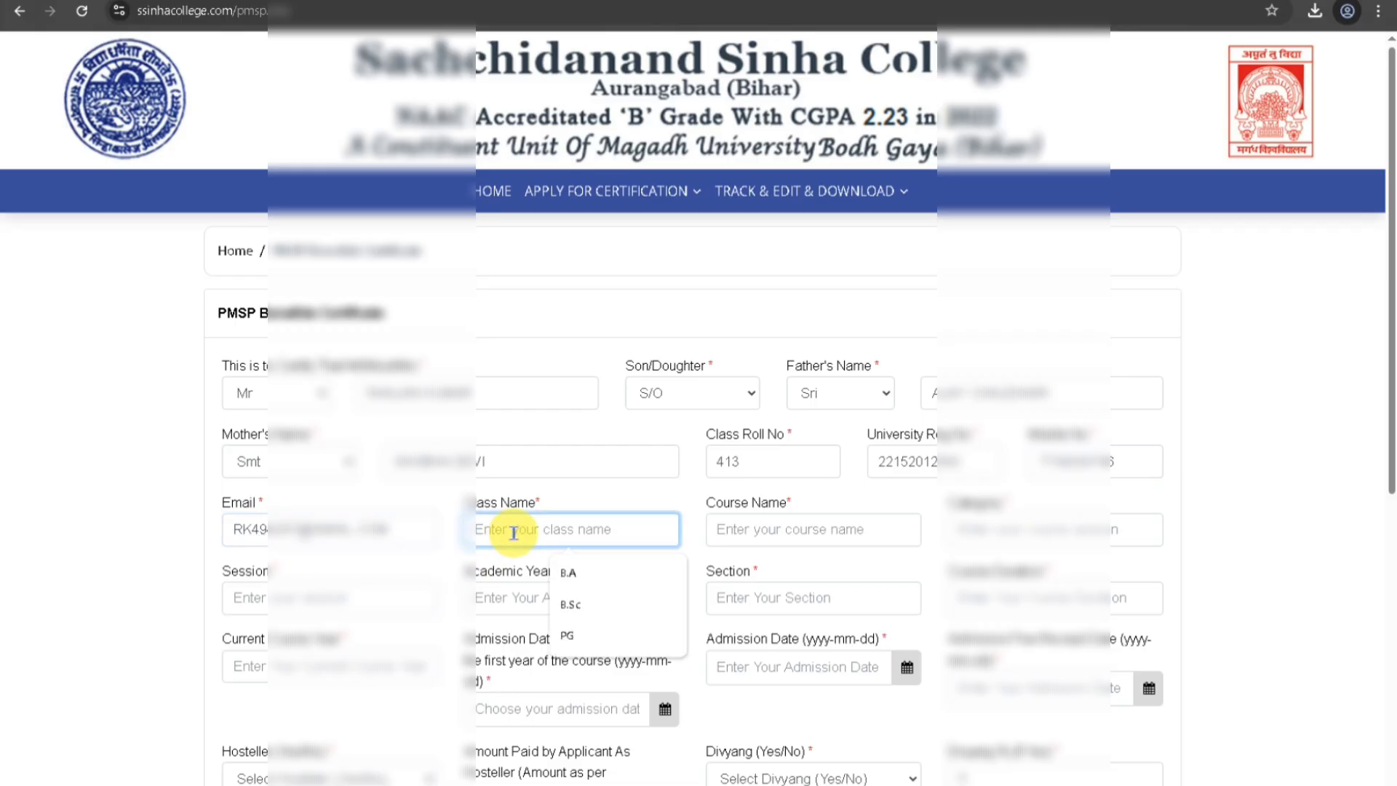
pyautogui.click(575, 574)
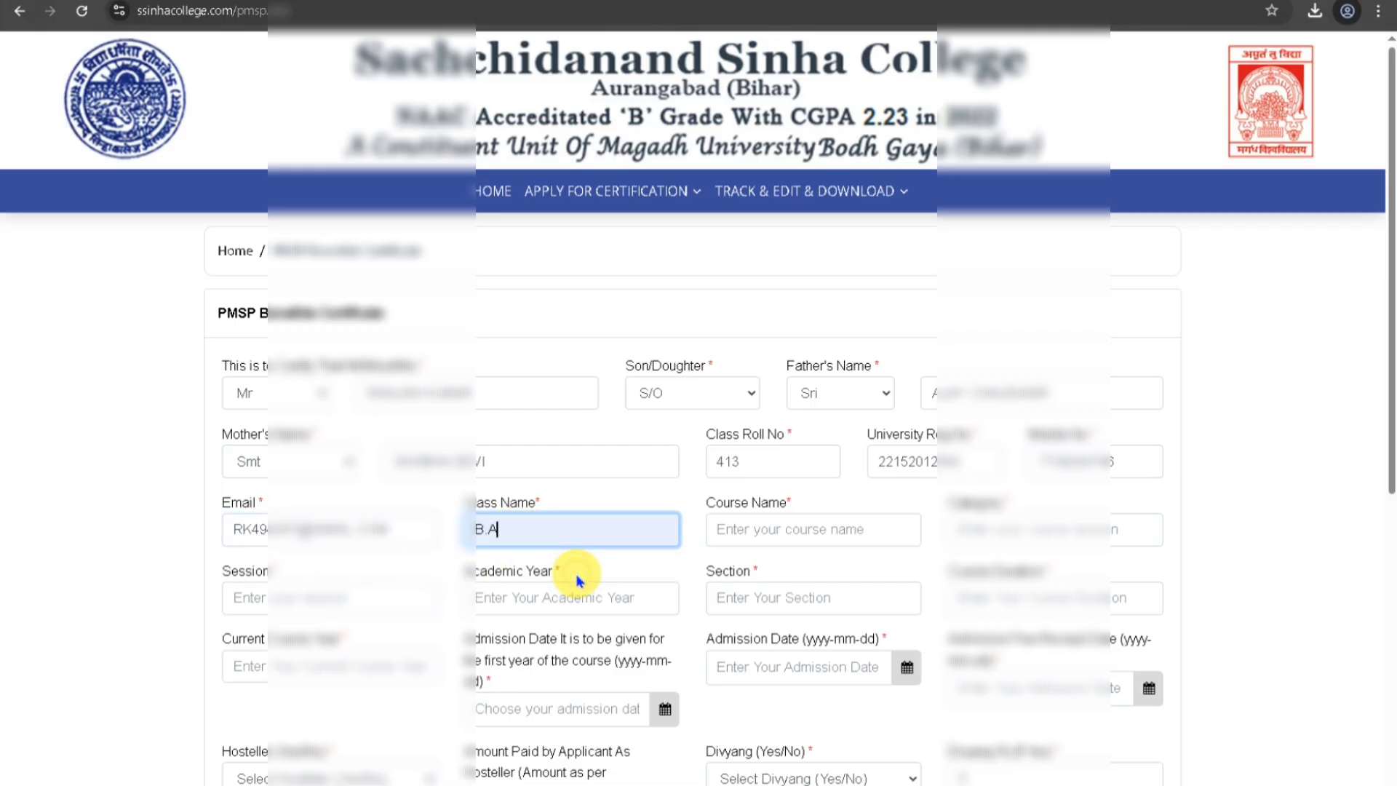
pyautogui.click(760, 533)
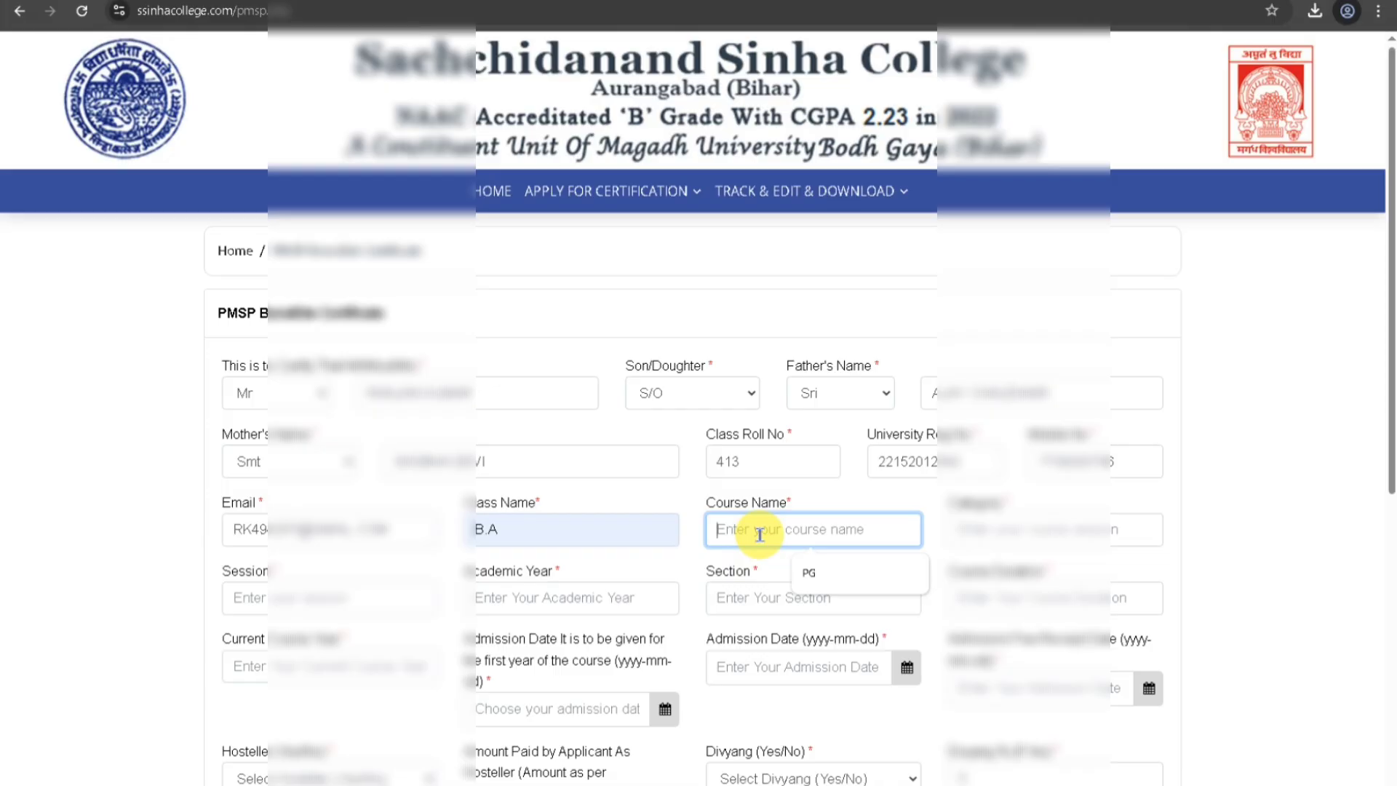
pyautogui.write('PSY')
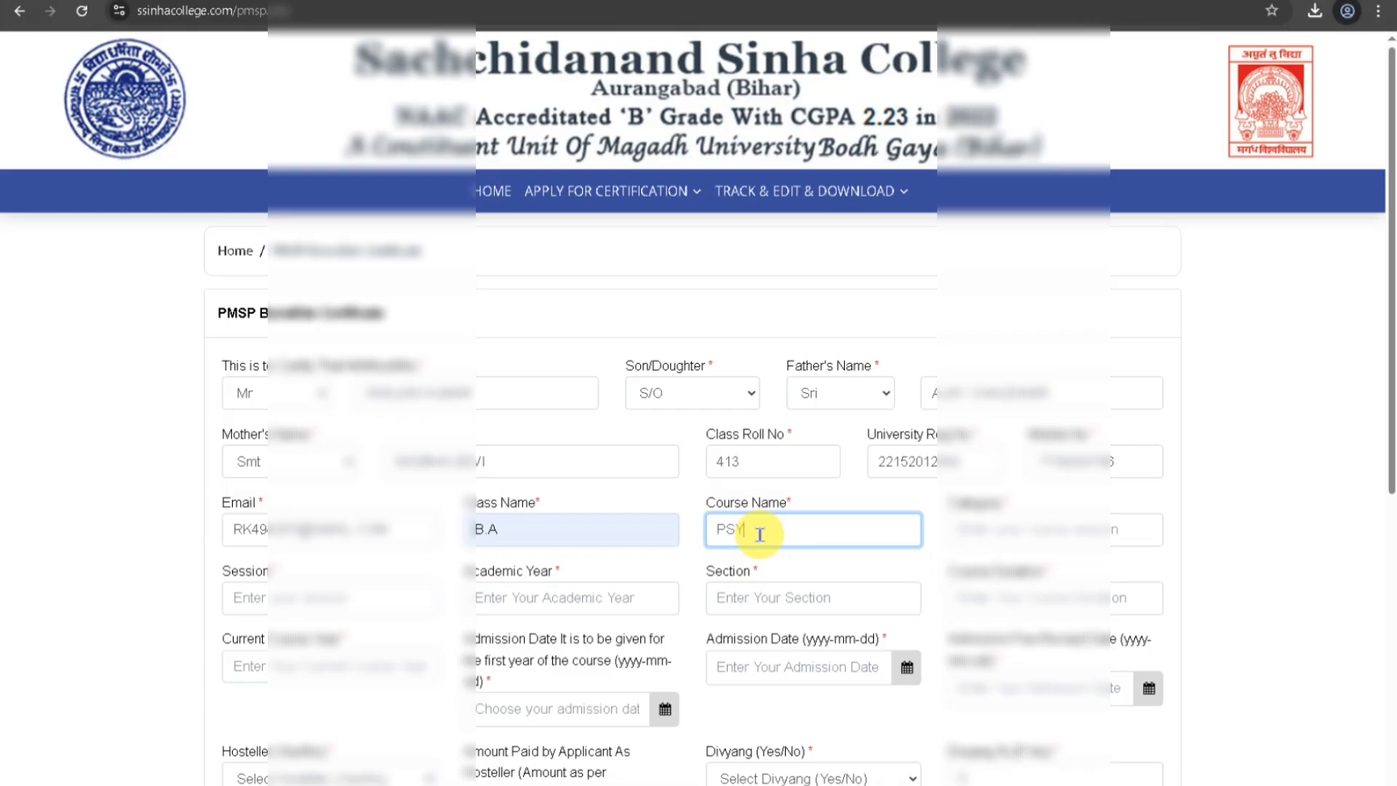
pyautogui.write('CHOLOGY')
pyautogui.click(974, 531)
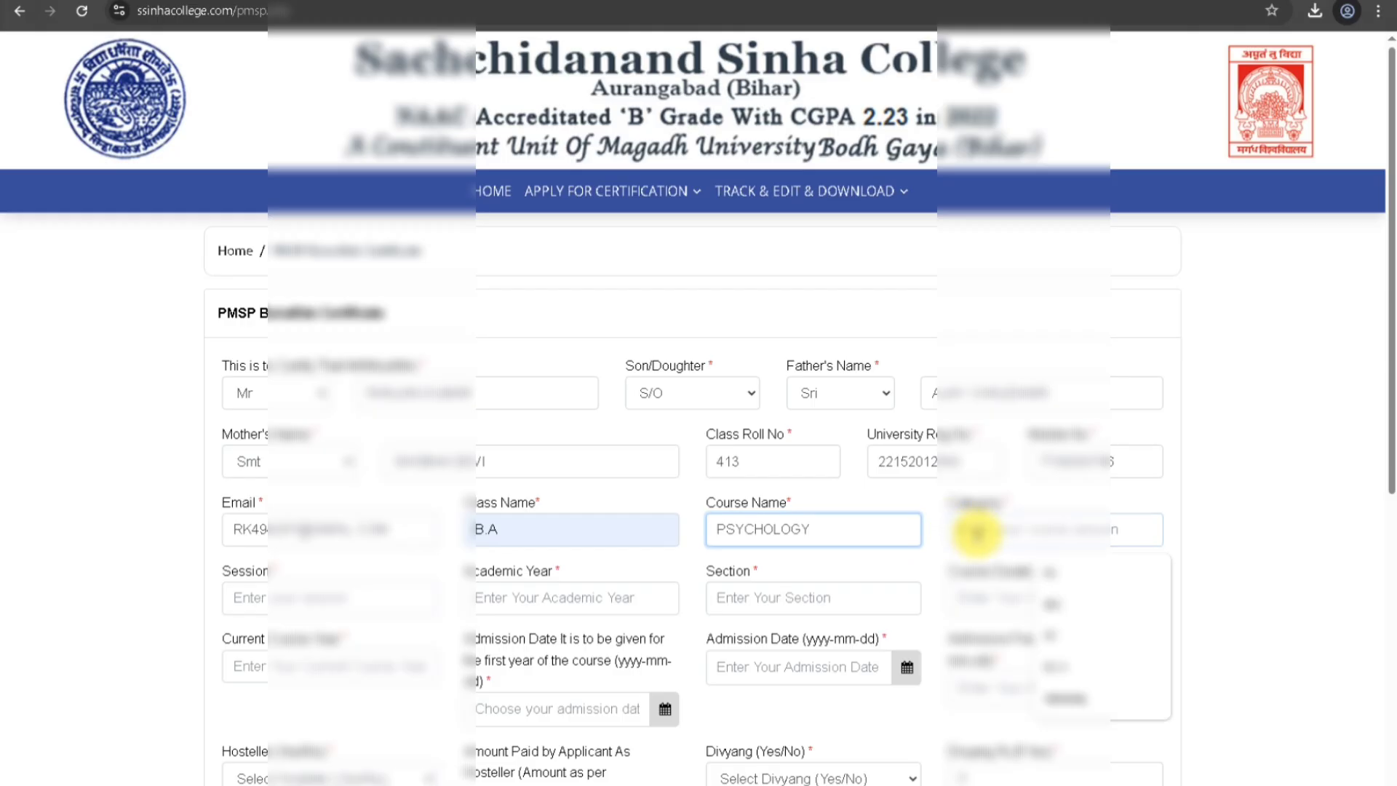
pyautogui.write('OBC')
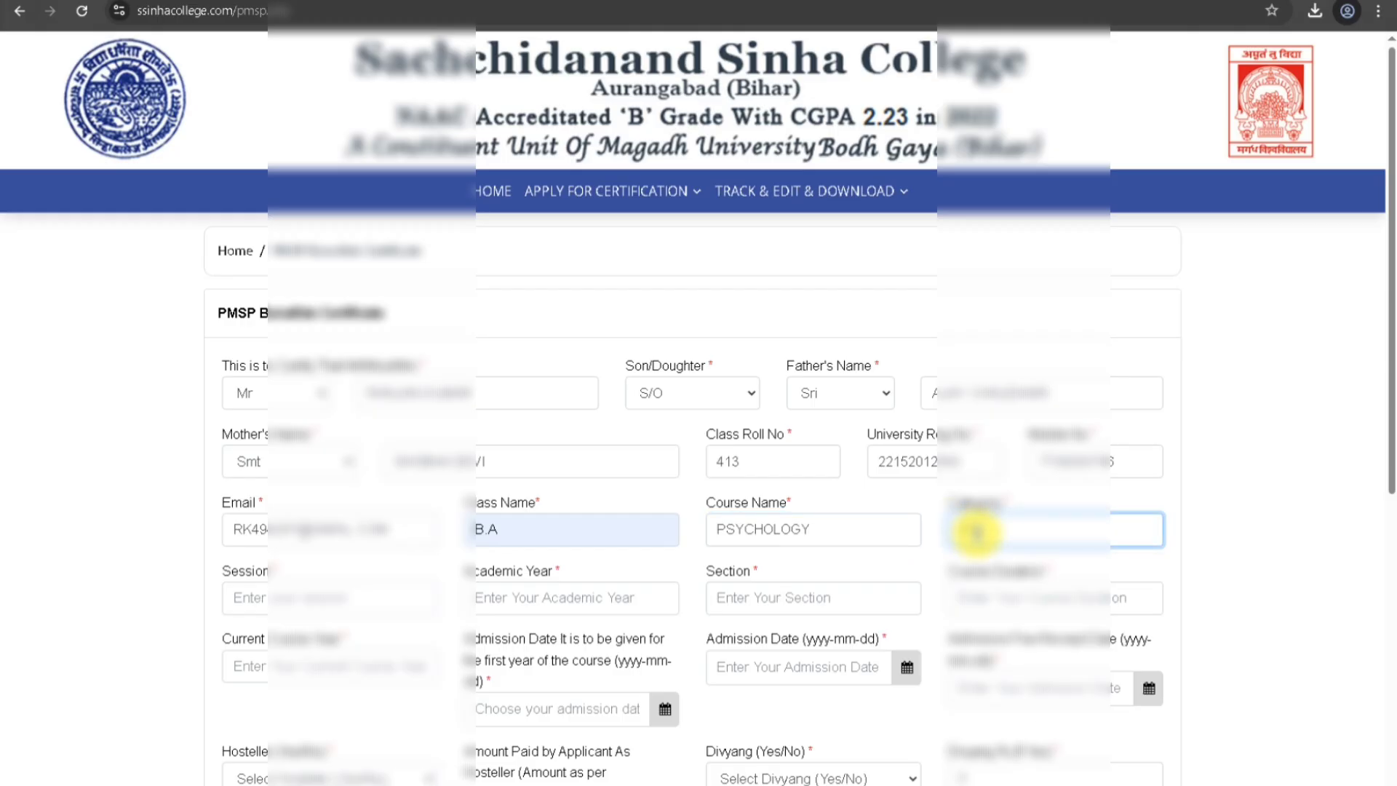
pyautogui.click(317, 599)
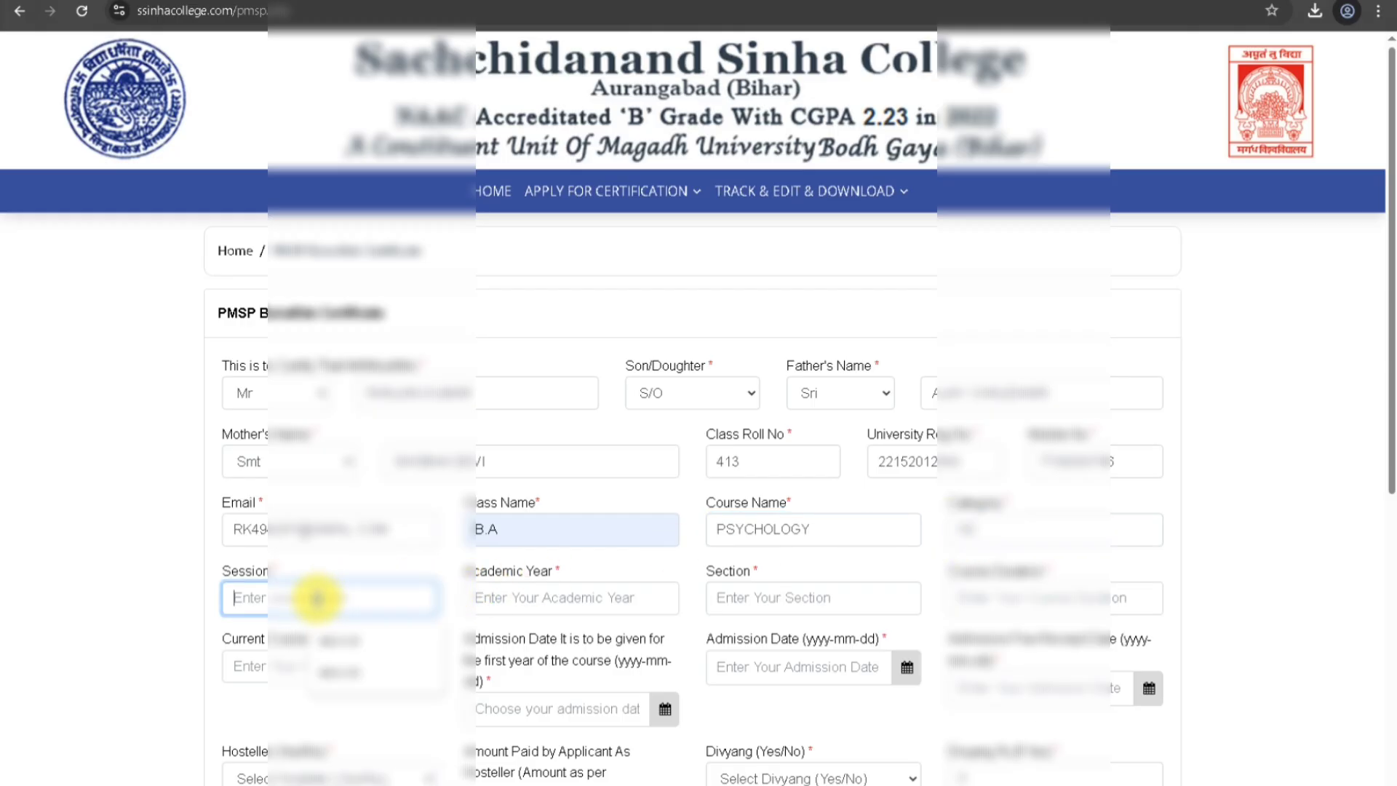
pyautogui.write('2022-')
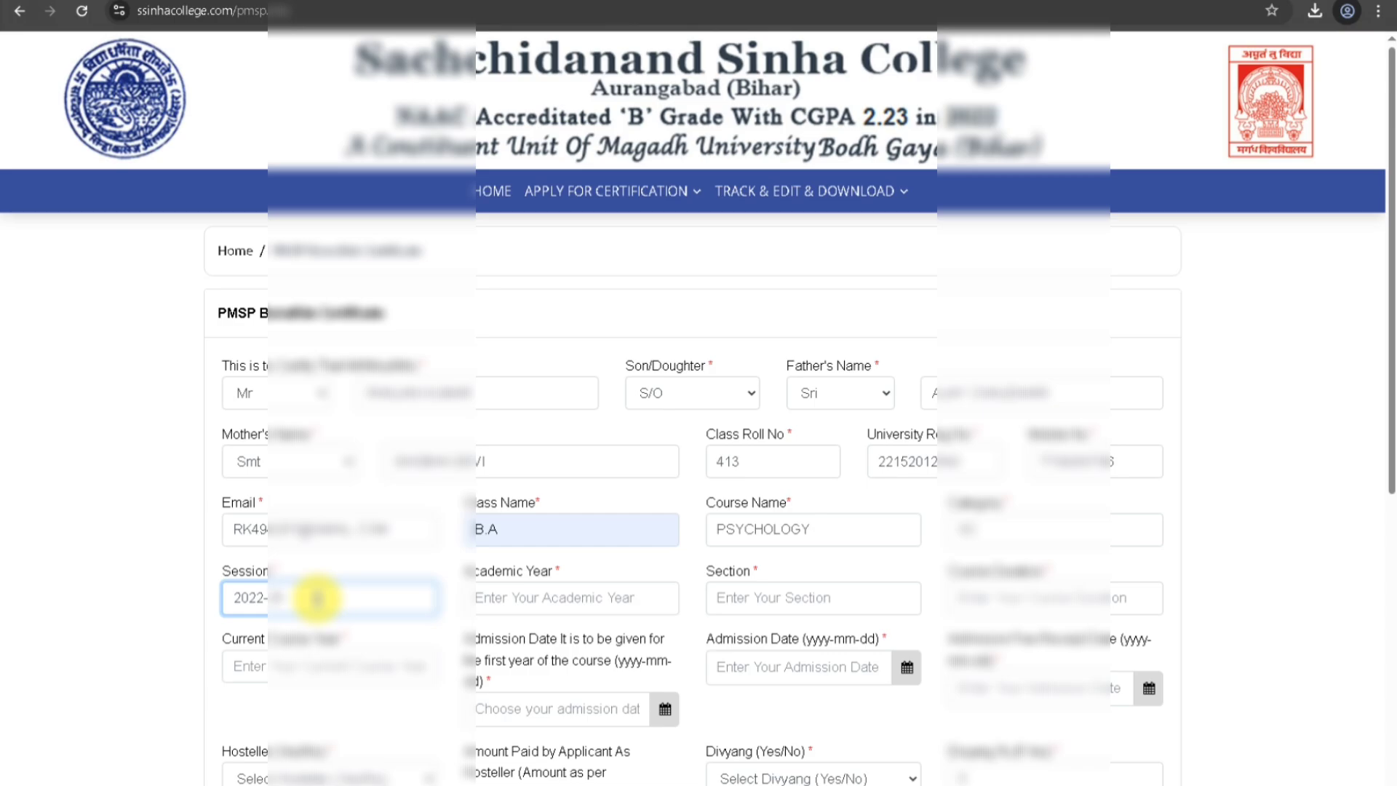
pyautogui.write('2025')
# Set Academic Year to 2025 and correct Section to 2024-2025.
pyautogui.click(518, 598)
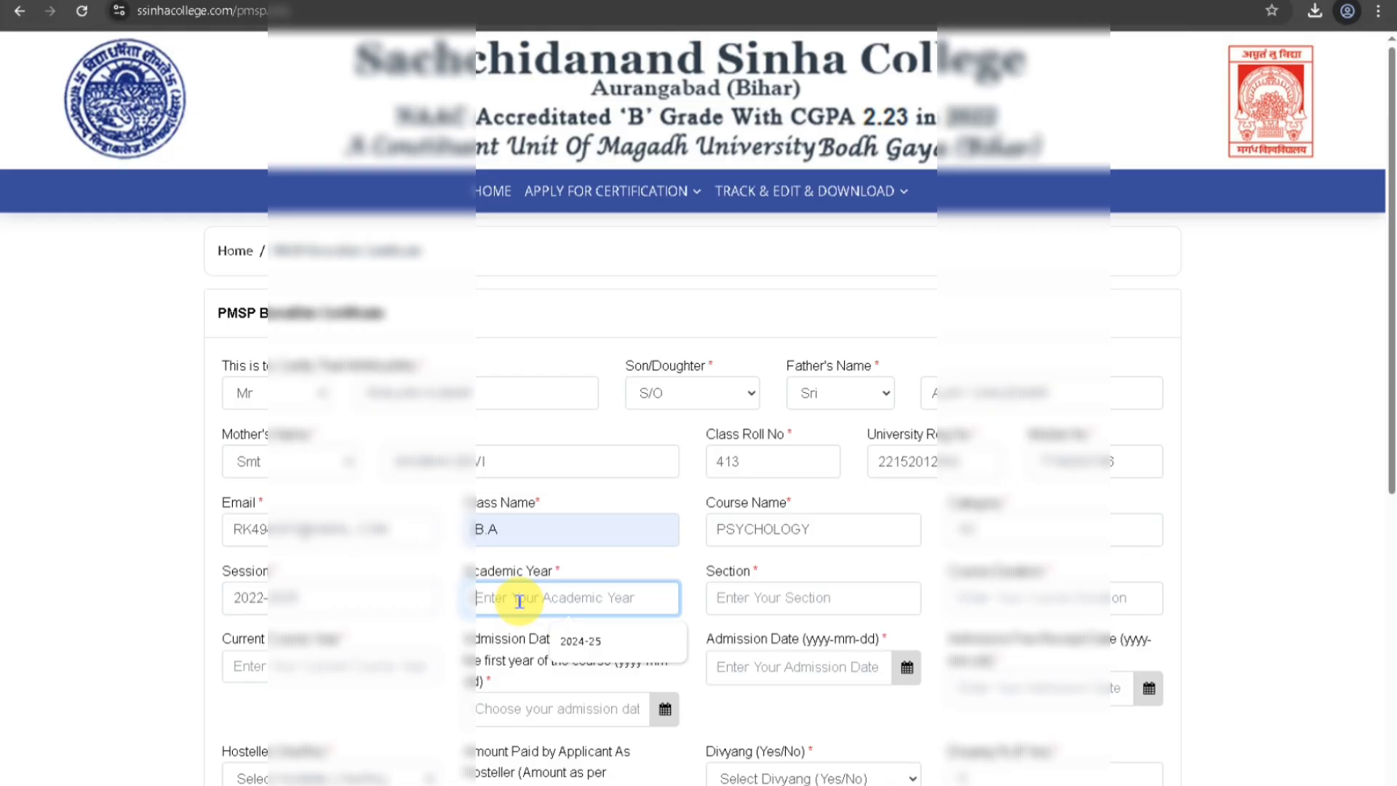
pyautogui.write('2025')
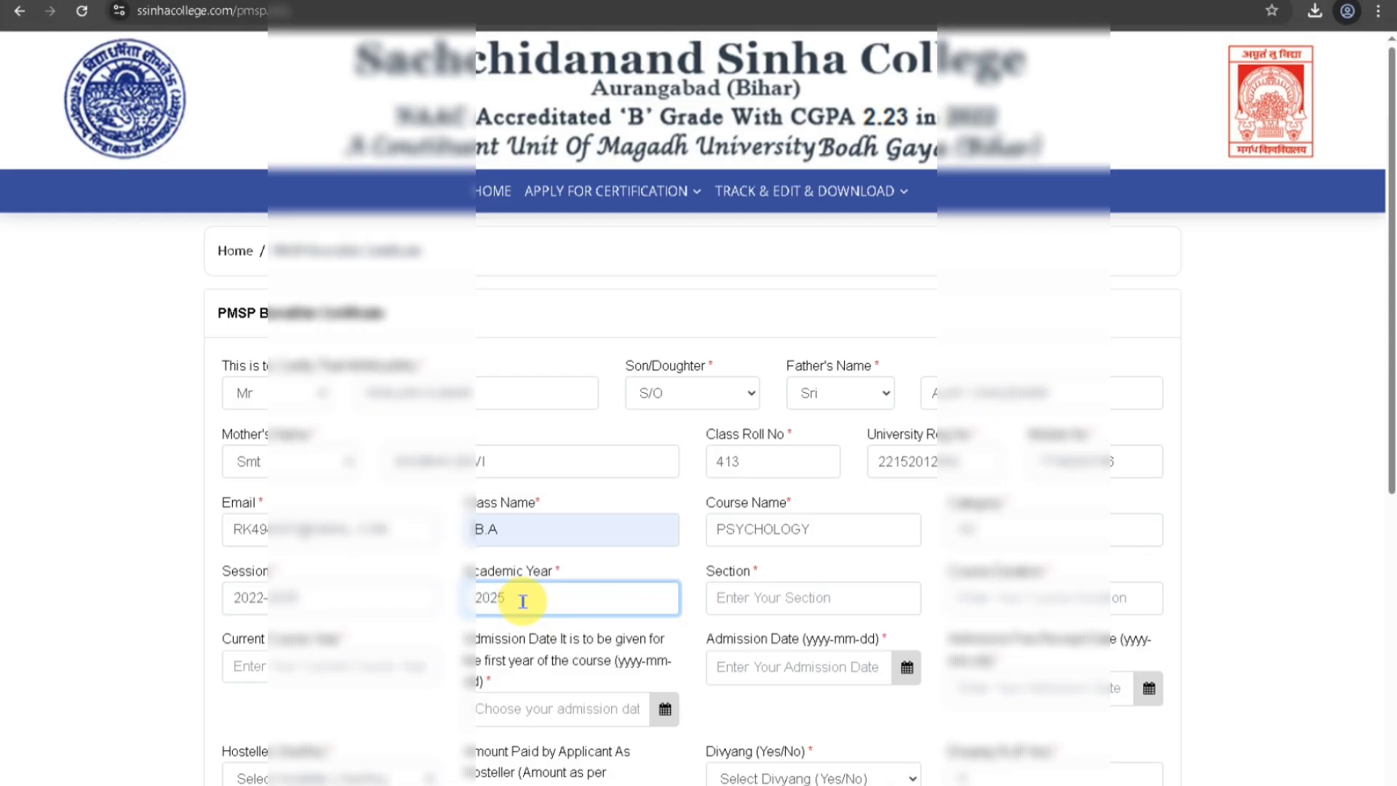
pyautogui.press('BackSpace')
pyautogui.write('4-25')
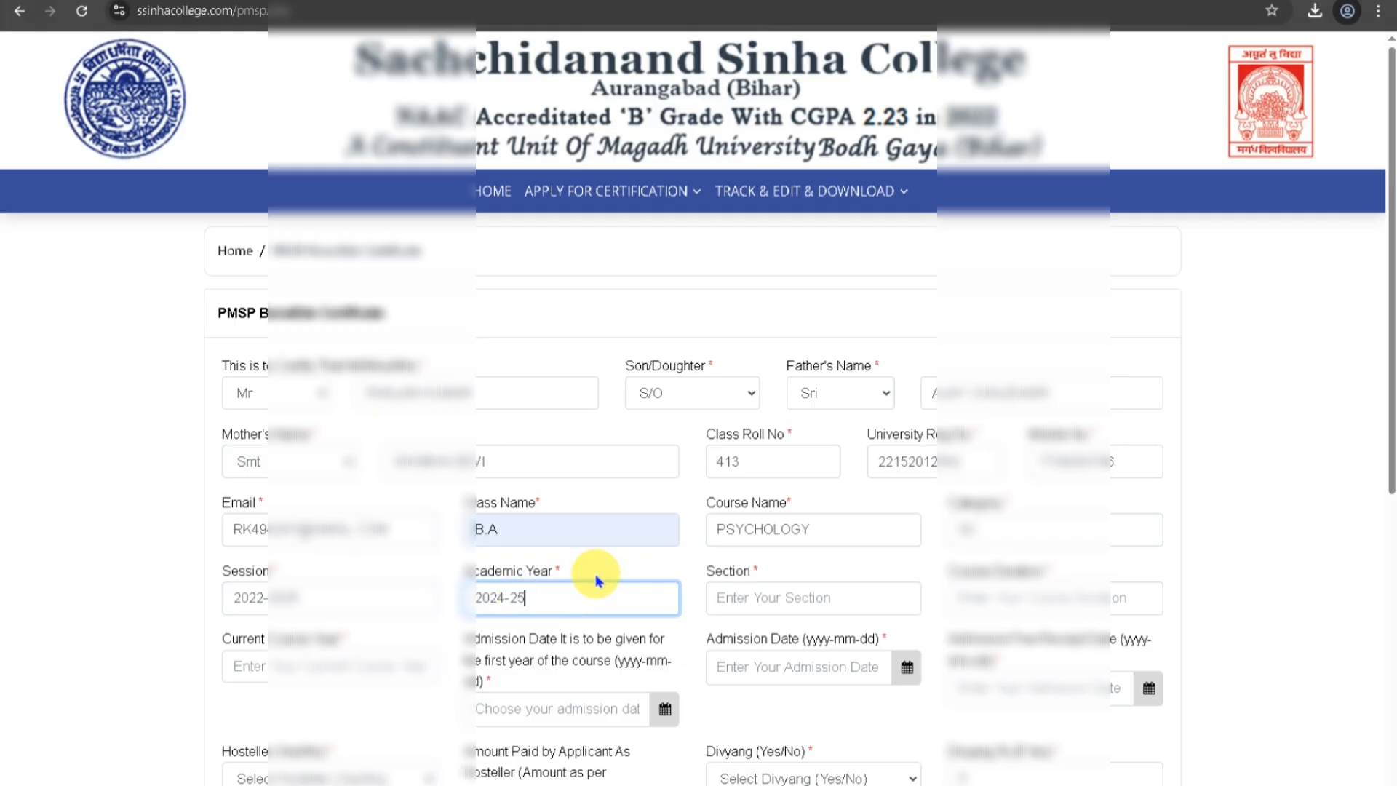
pyautogui.click(749, 596)
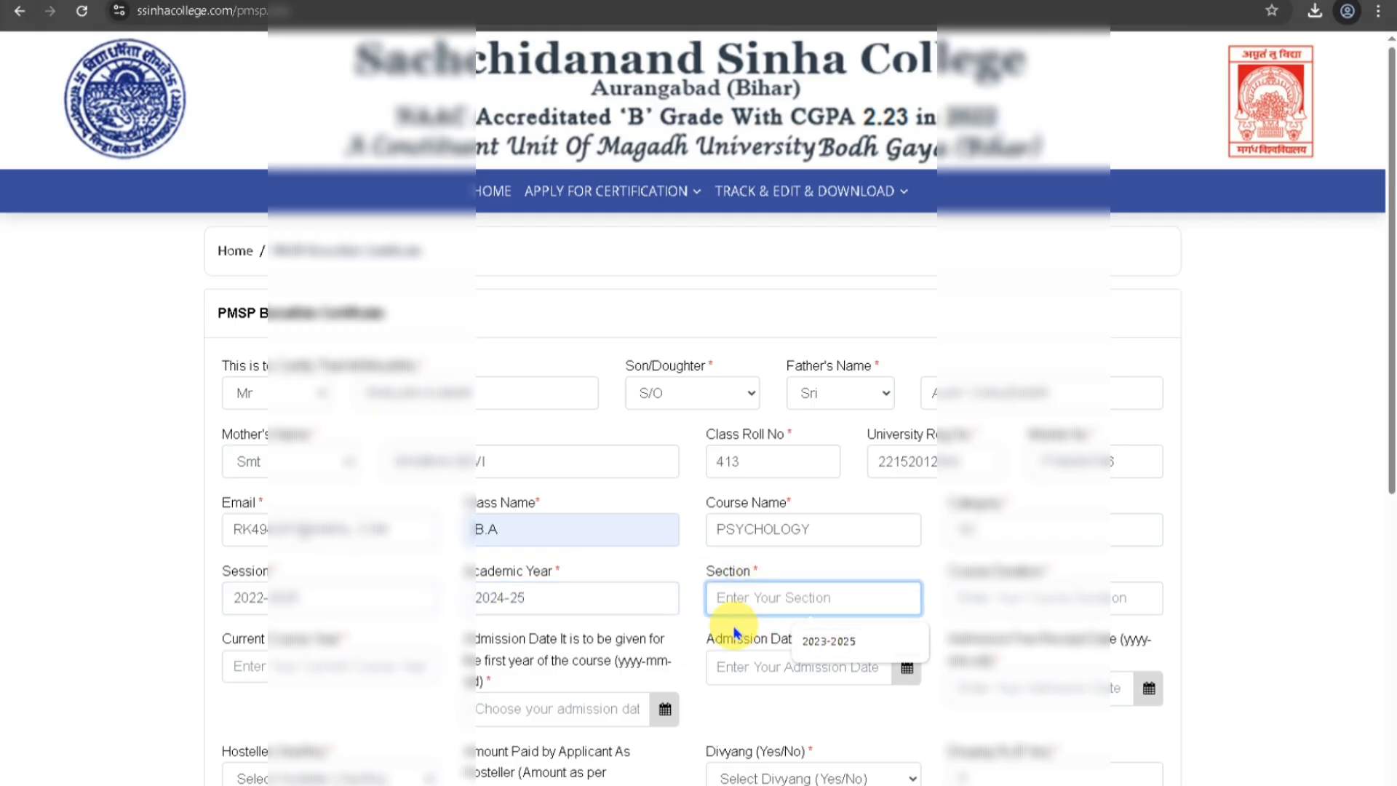
pyautogui.moveTo(573, 599); pyautogui.dragTo(462, 600)
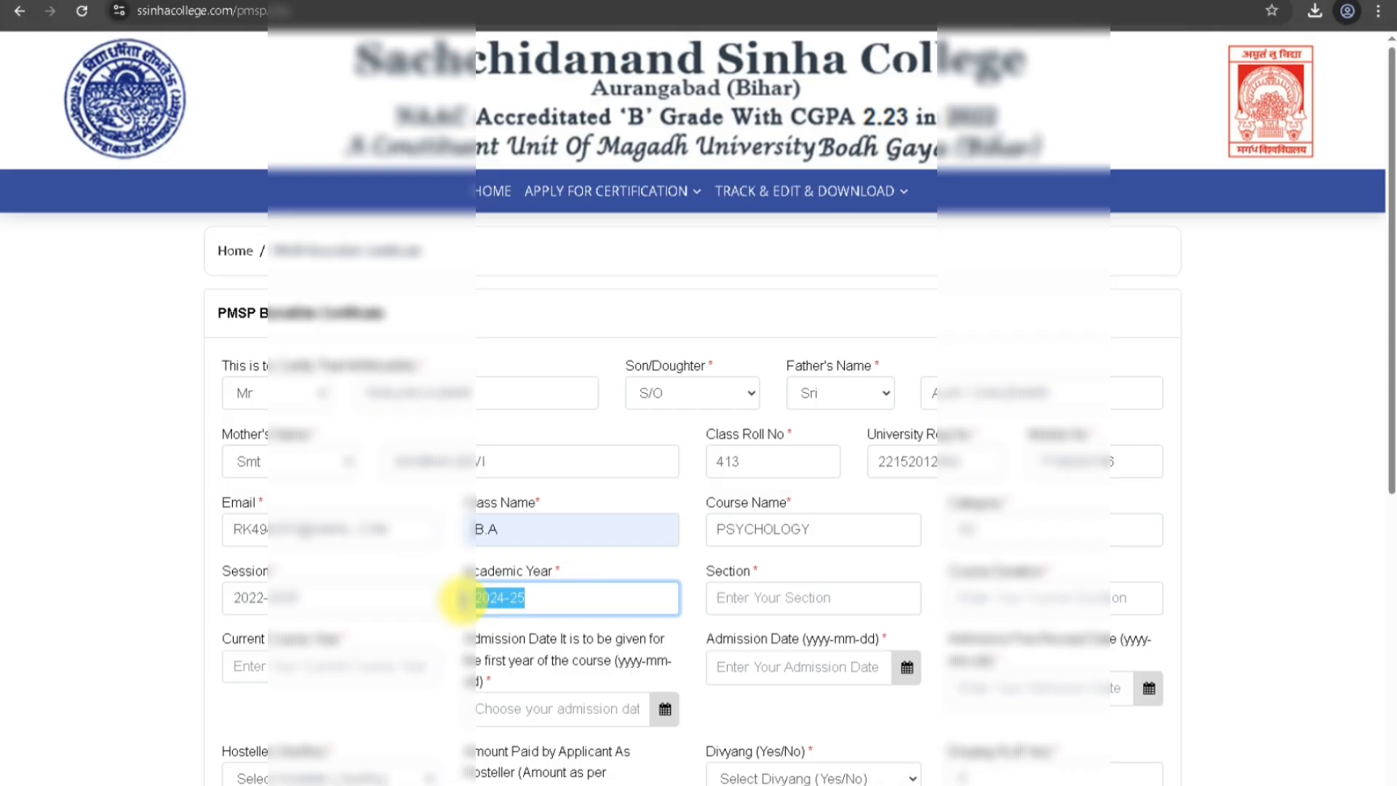
pyautogui.write('2025')
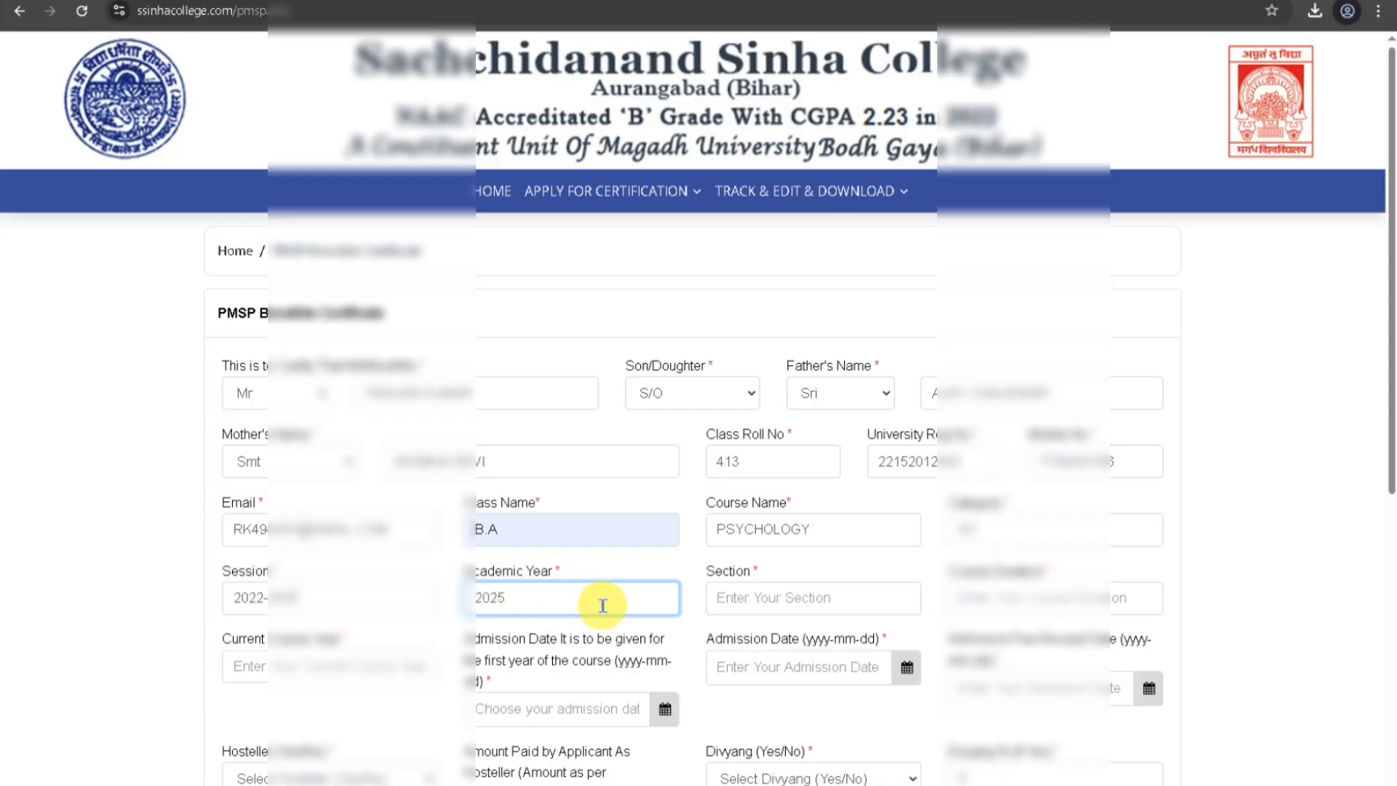
pyautogui.click(749, 602)
pyautogui.click(829, 641)
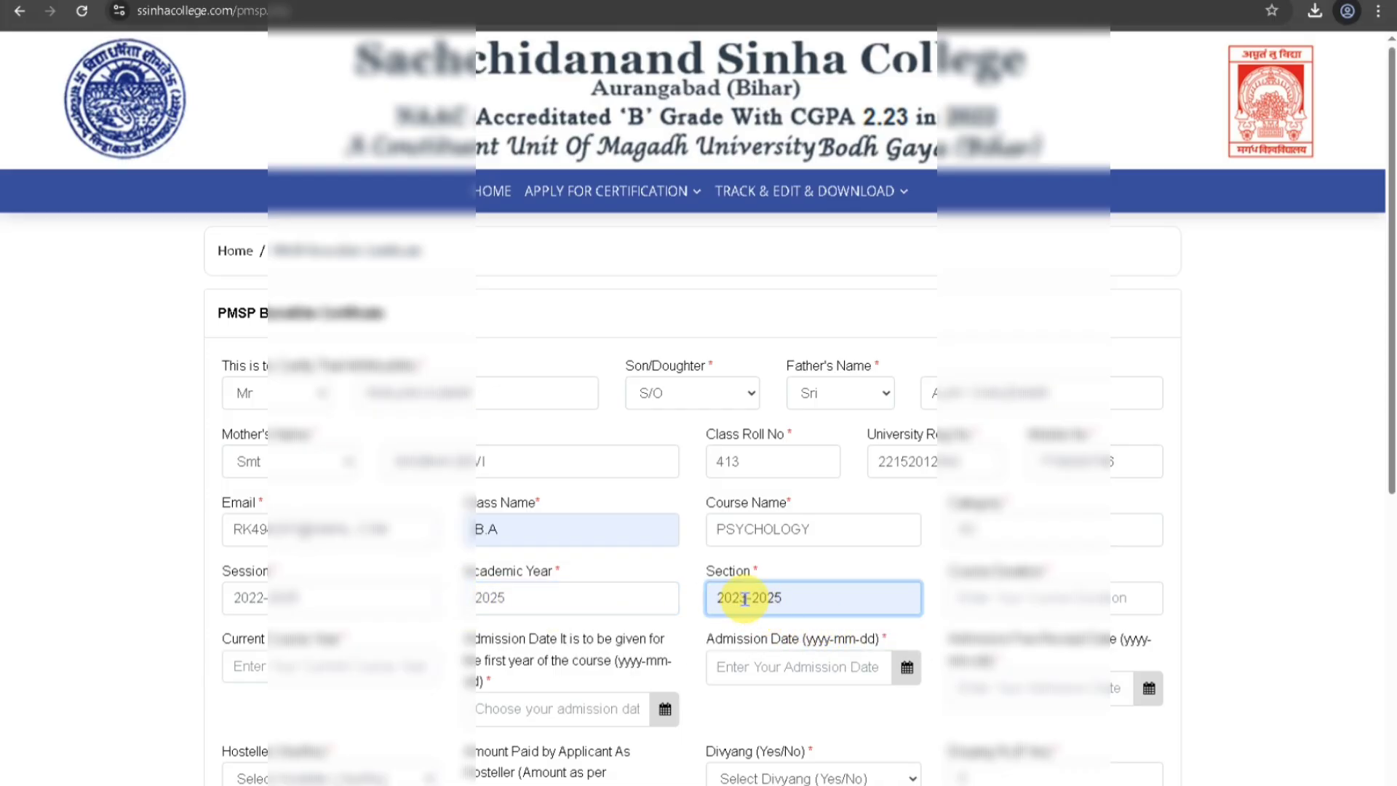
pyautogui.click(747, 595)
pyautogui.press('BackSpace')
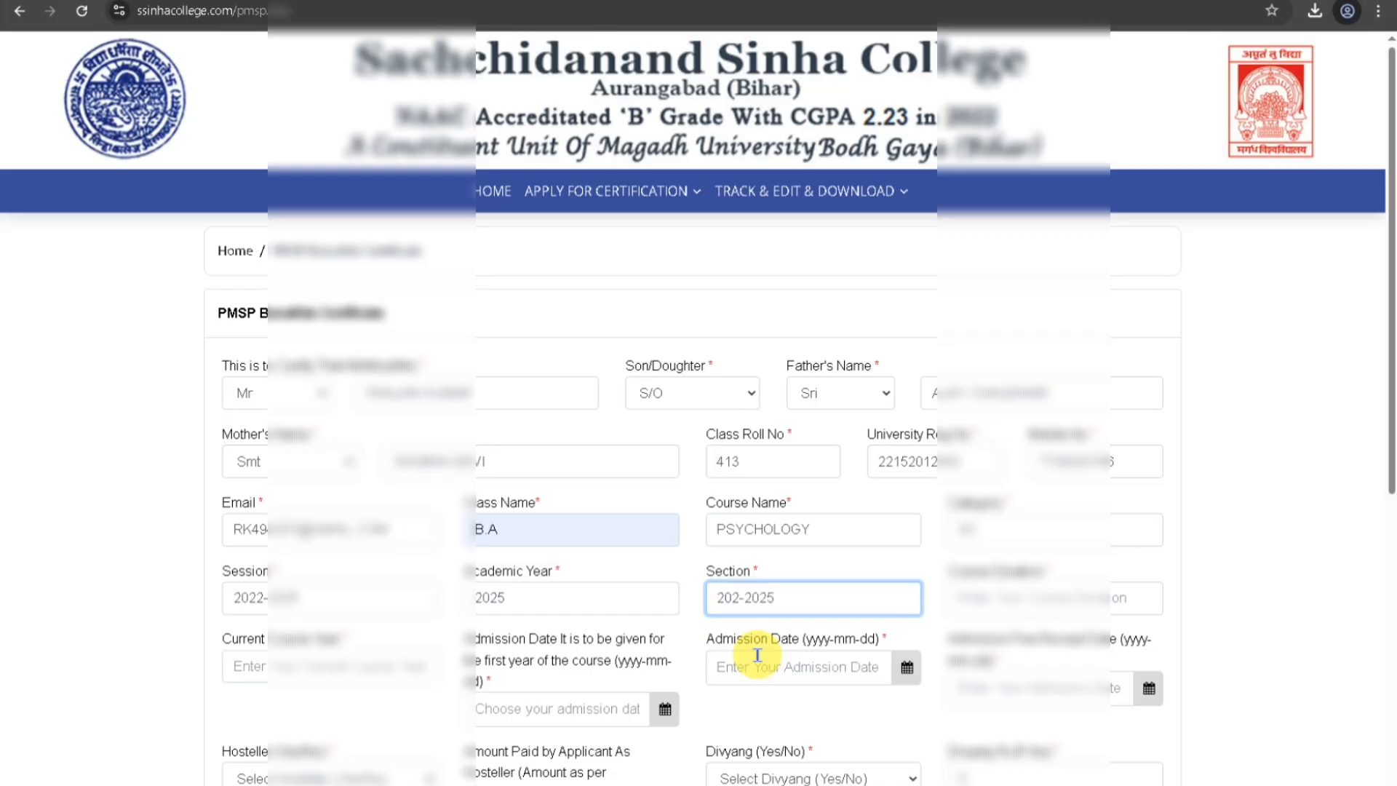
pyautogui.write('4')
# Enter course duration '3 Years' and current course year 3RD YEAR.
pyautogui.click(1011, 597)
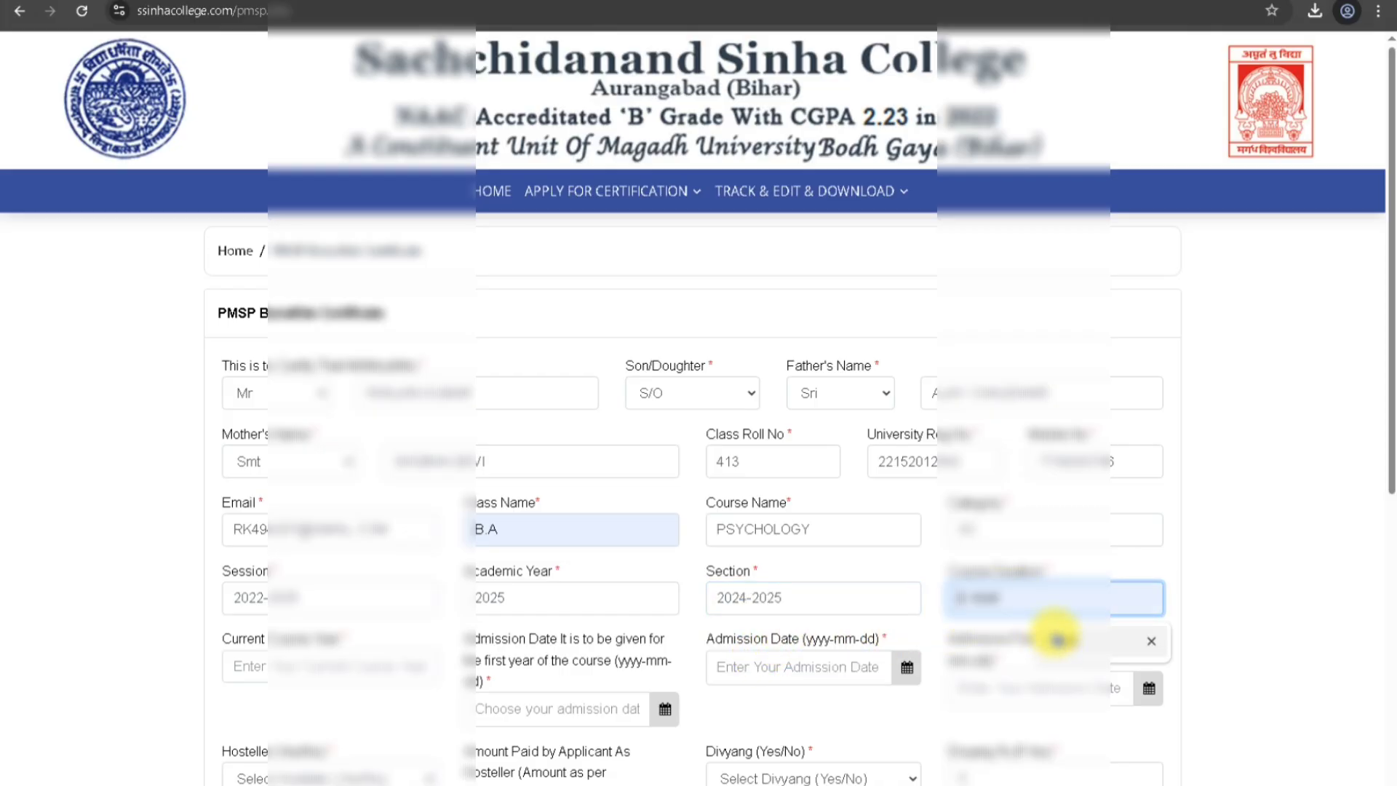
pyautogui.write('3 Year')
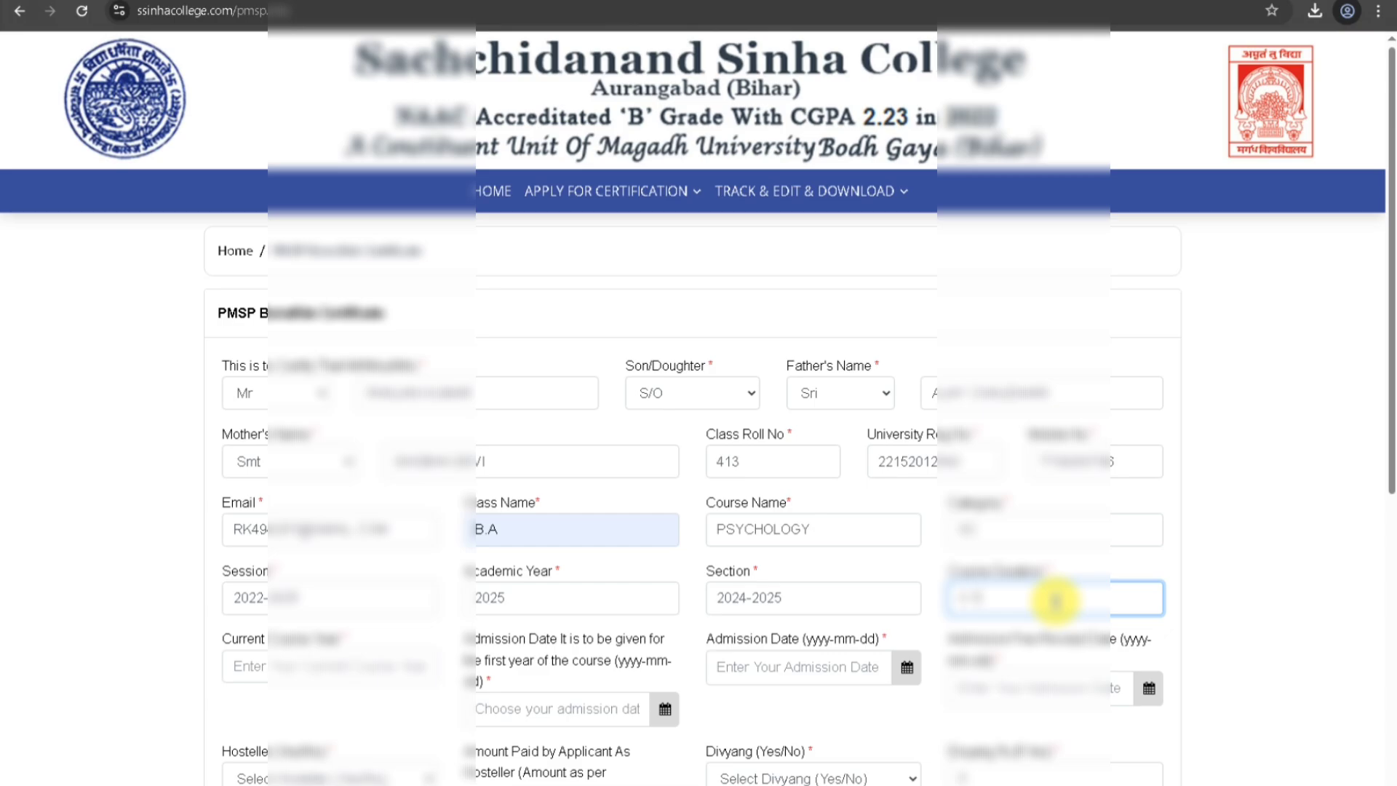
pyautogui.write('s')
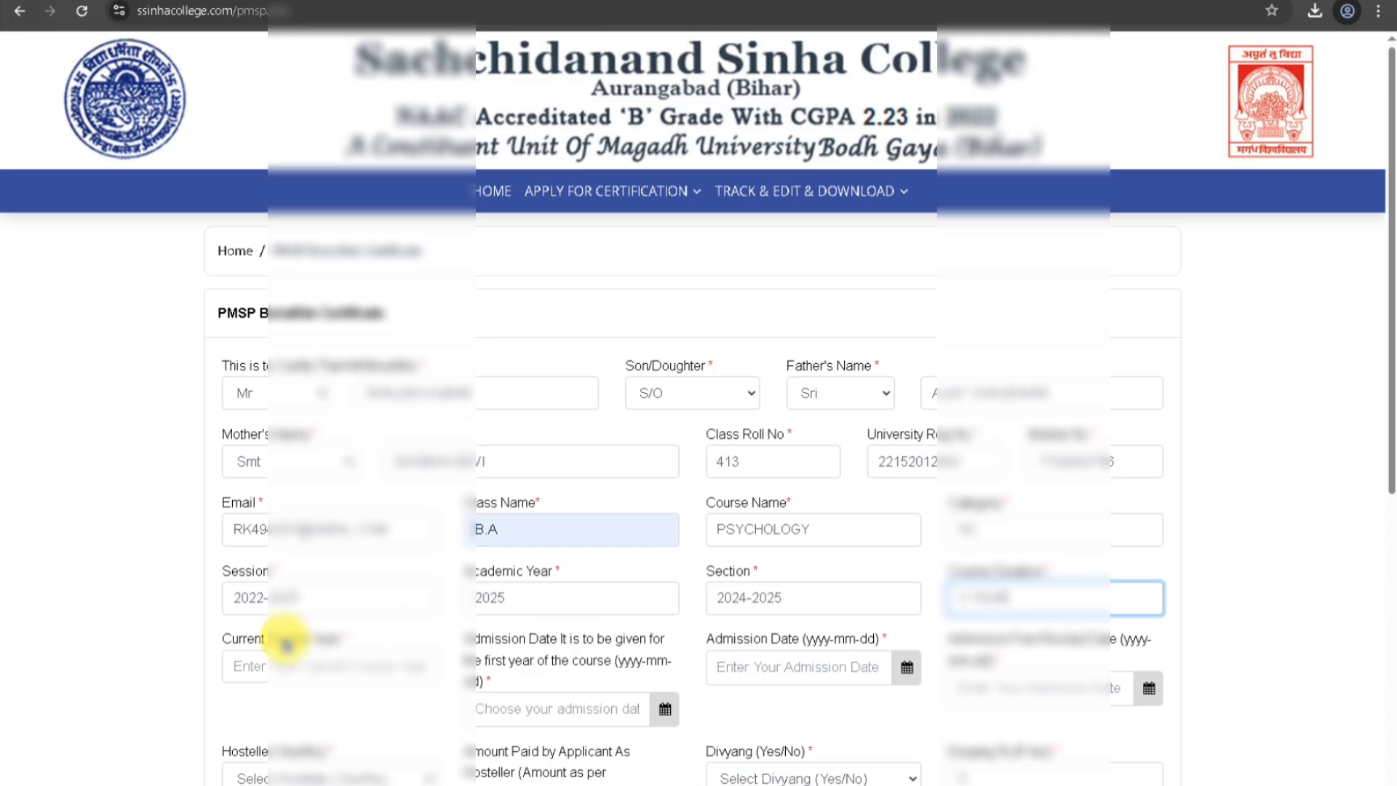
pyautogui.click(286, 667)
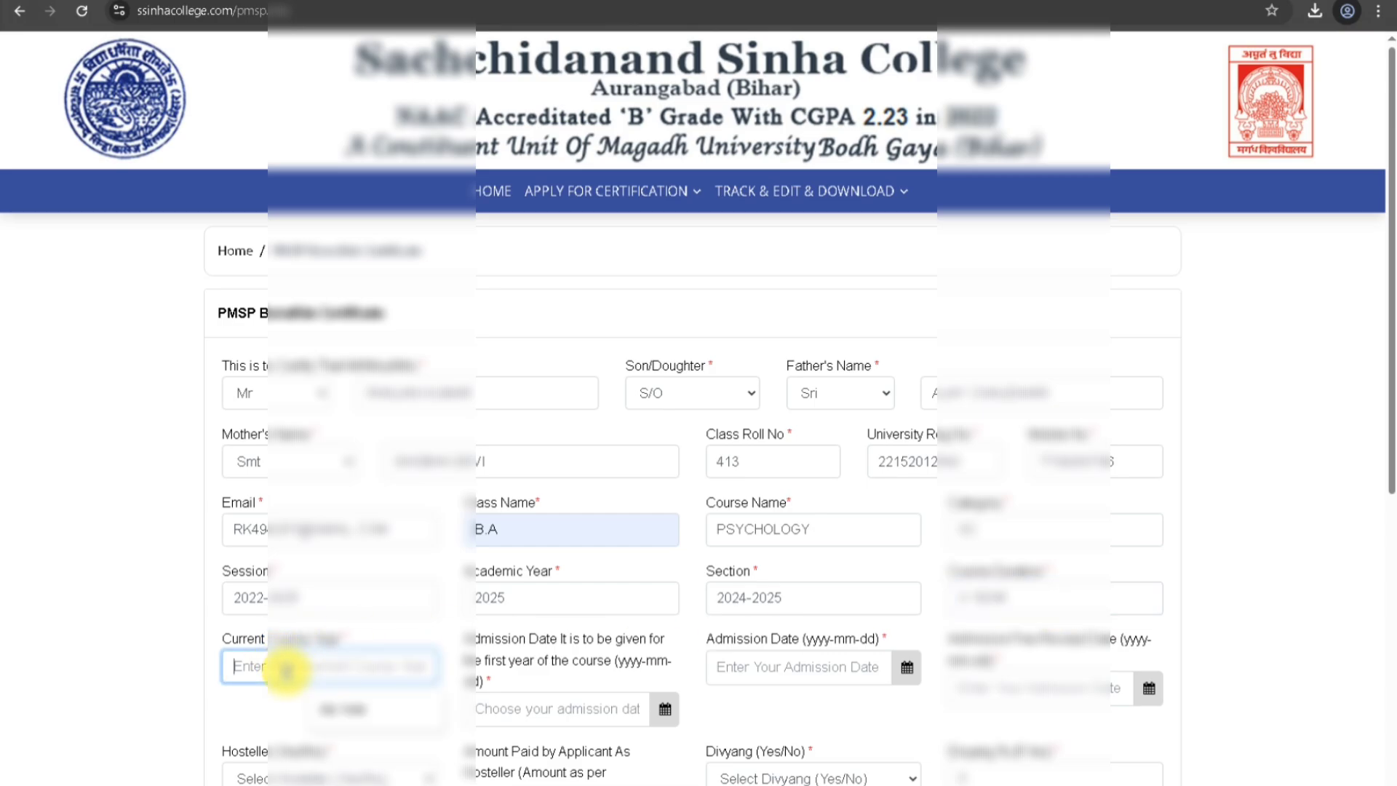
pyautogui.click(342, 710)
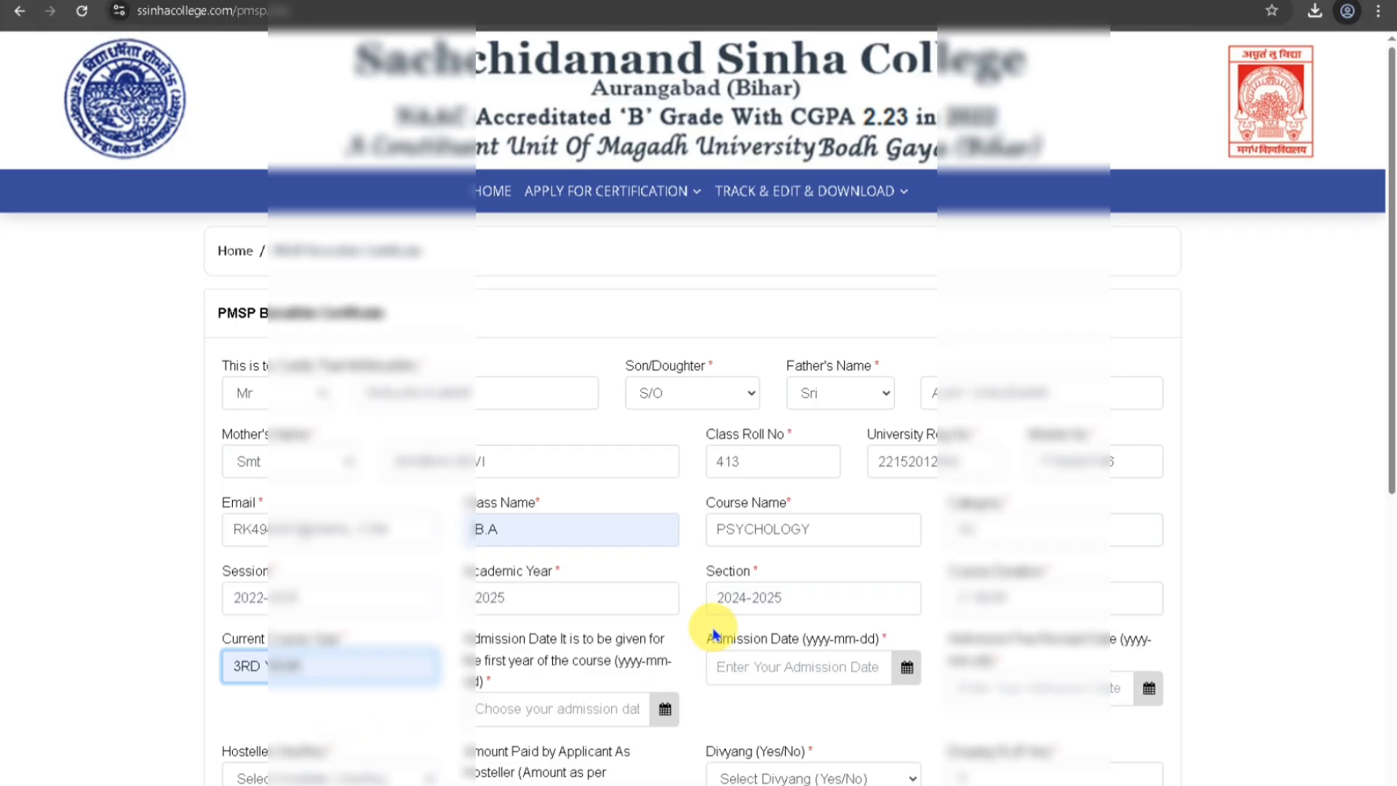
pyautogui.scroll(-2, 664, 592)
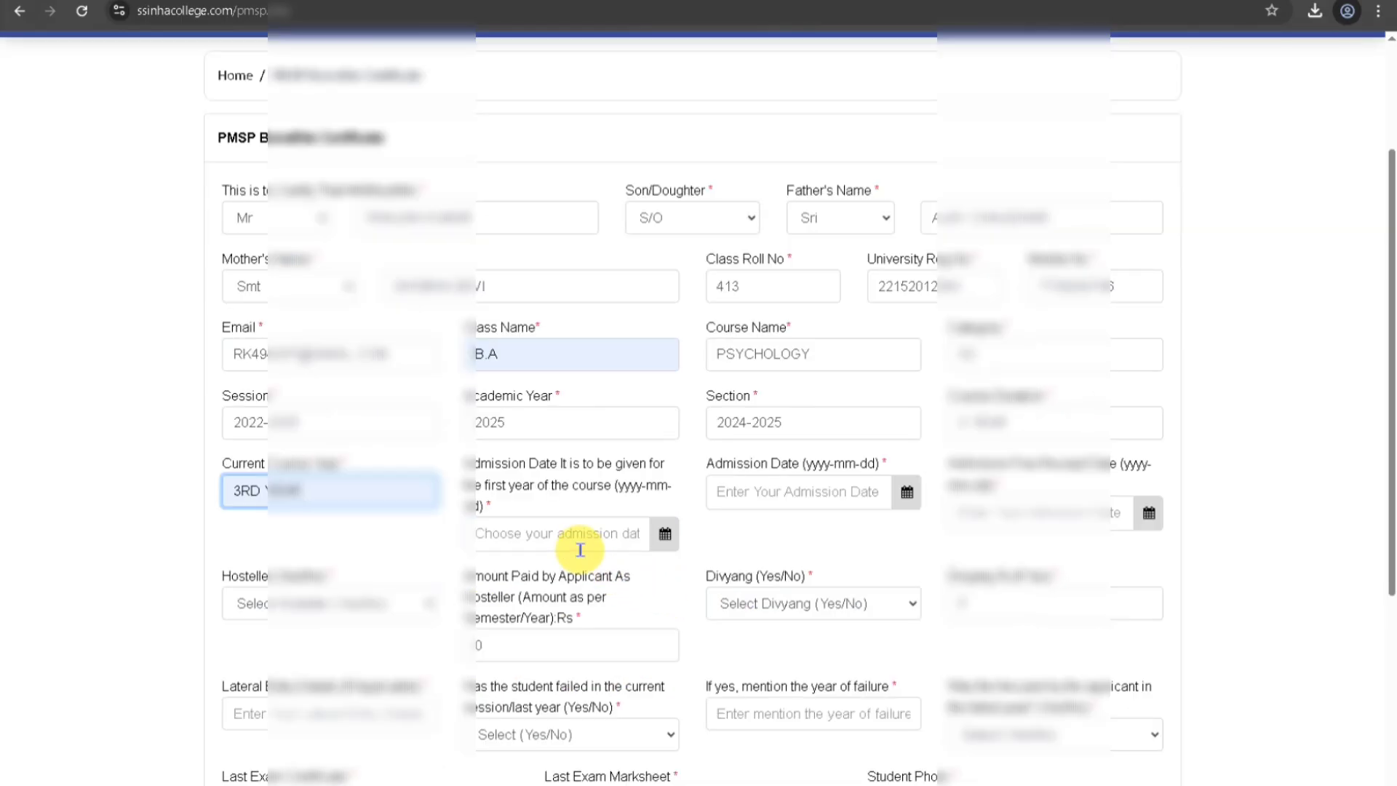
# Set both the first-year admission date and Admission Date to 2025-02-24.
pyautogui.click(525, 533)
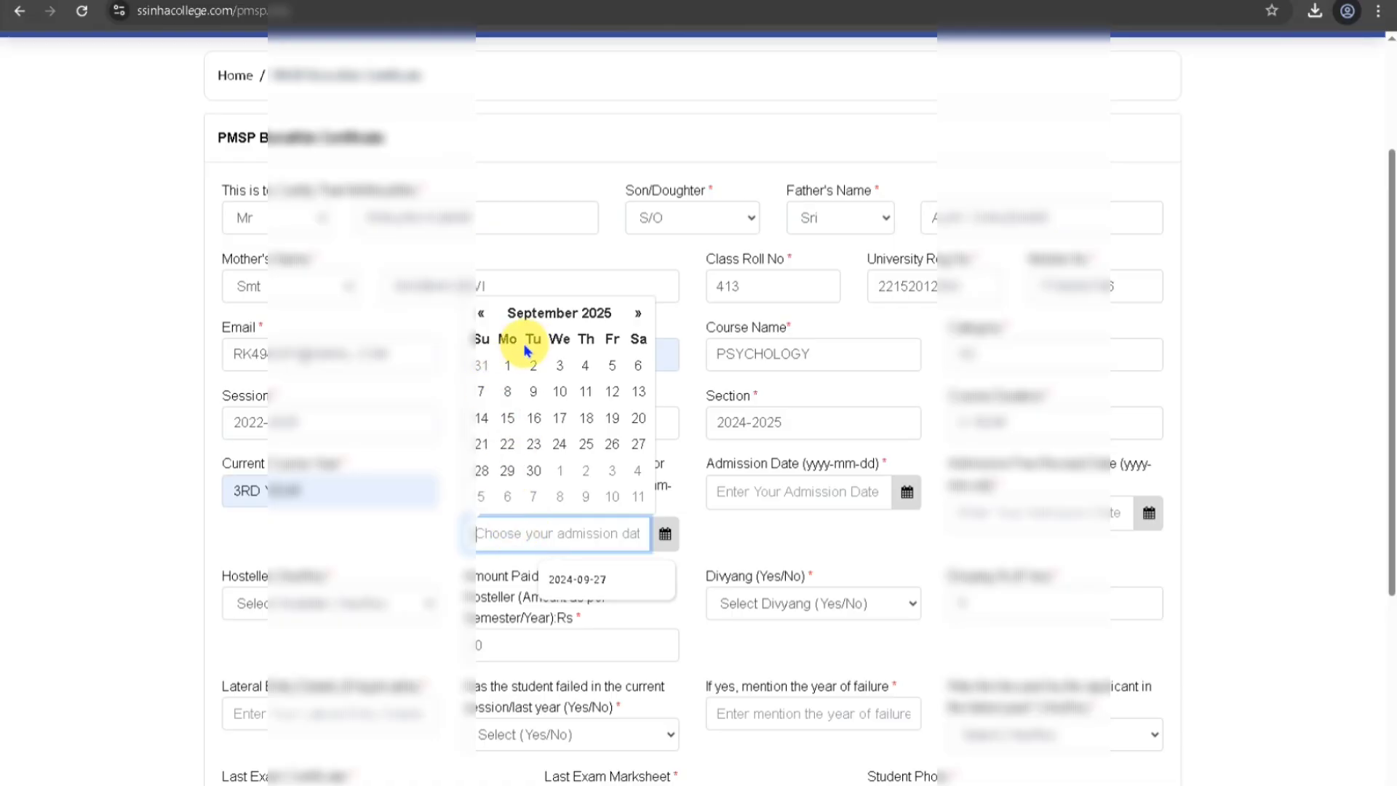
pyautogui.click(571, 313)
pyautogui.click(535, 381)
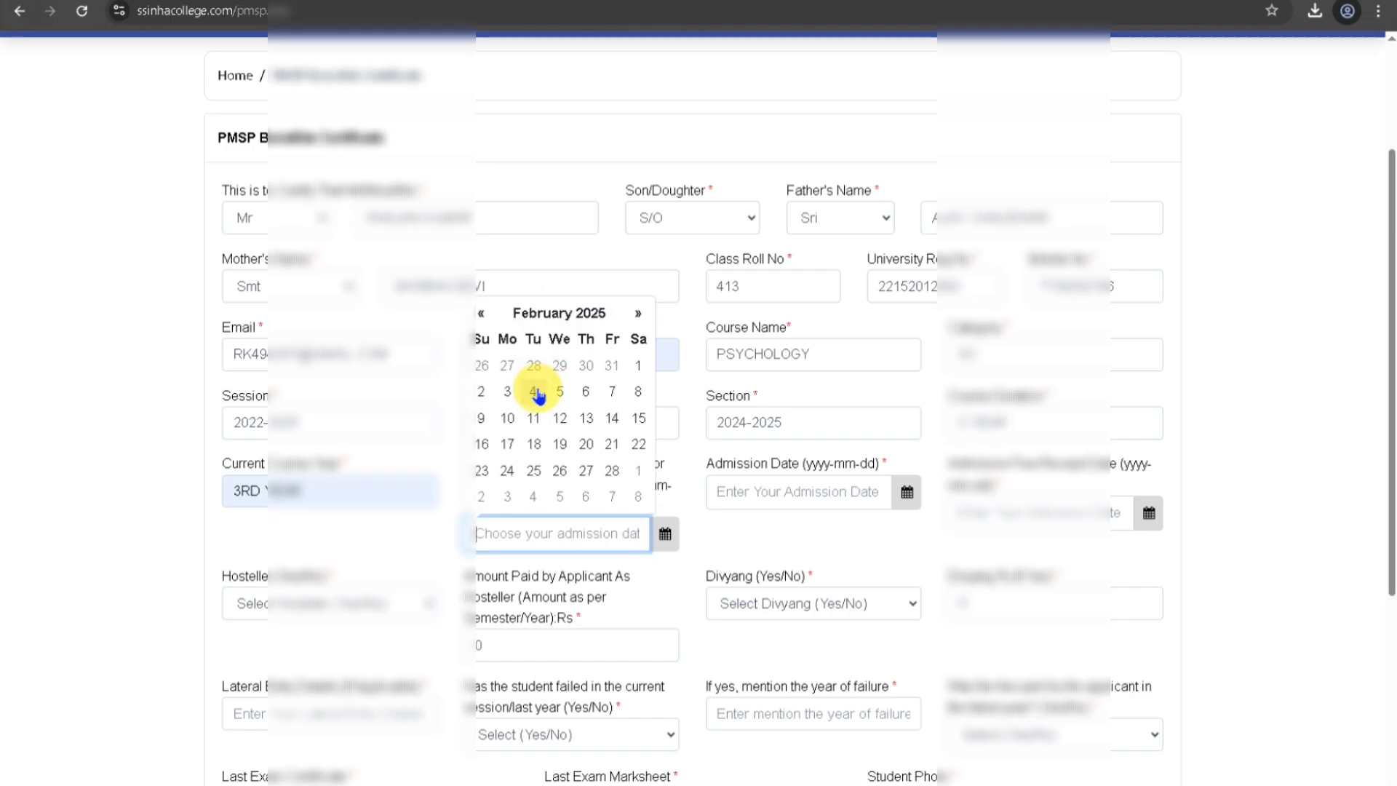
pyautogui.click(507, 470)
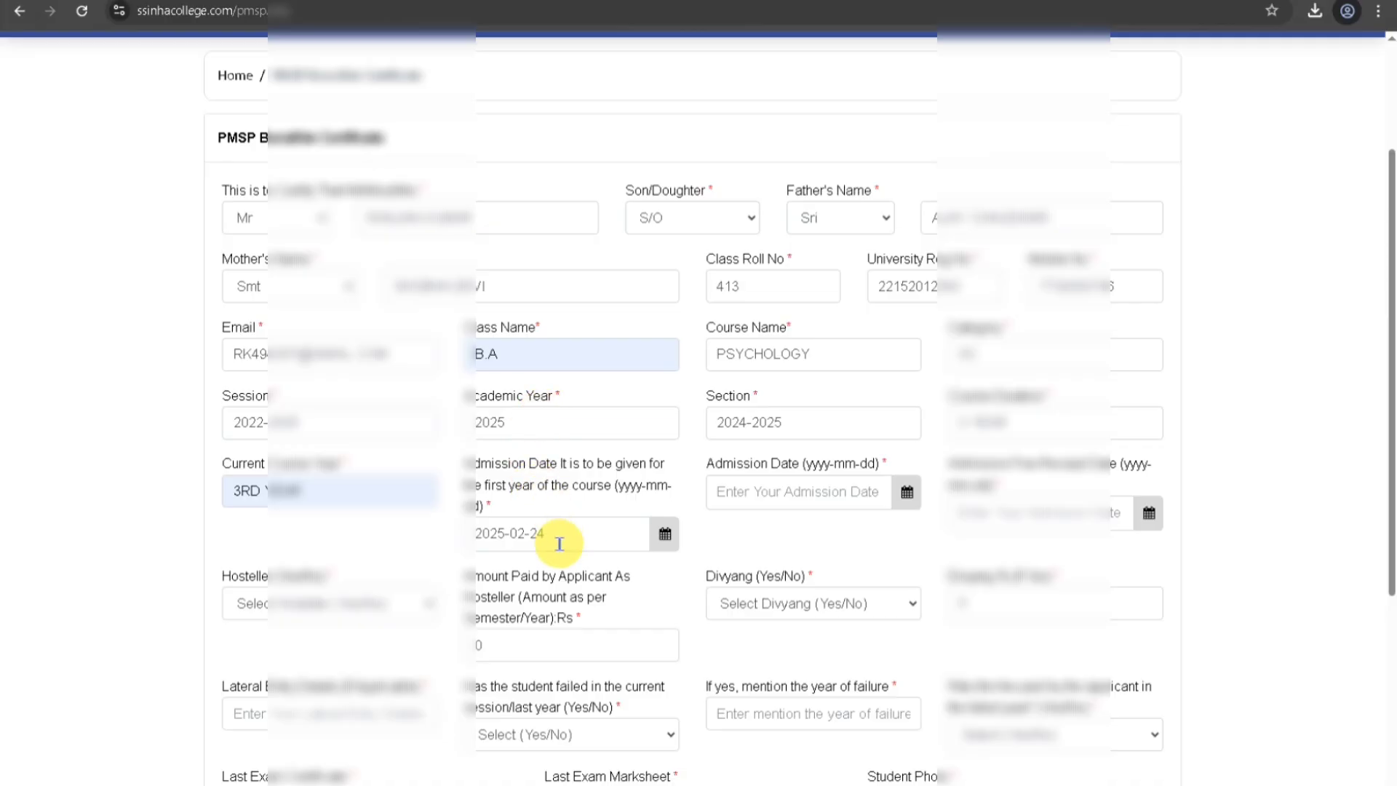
pyautogui.click(771, 498)
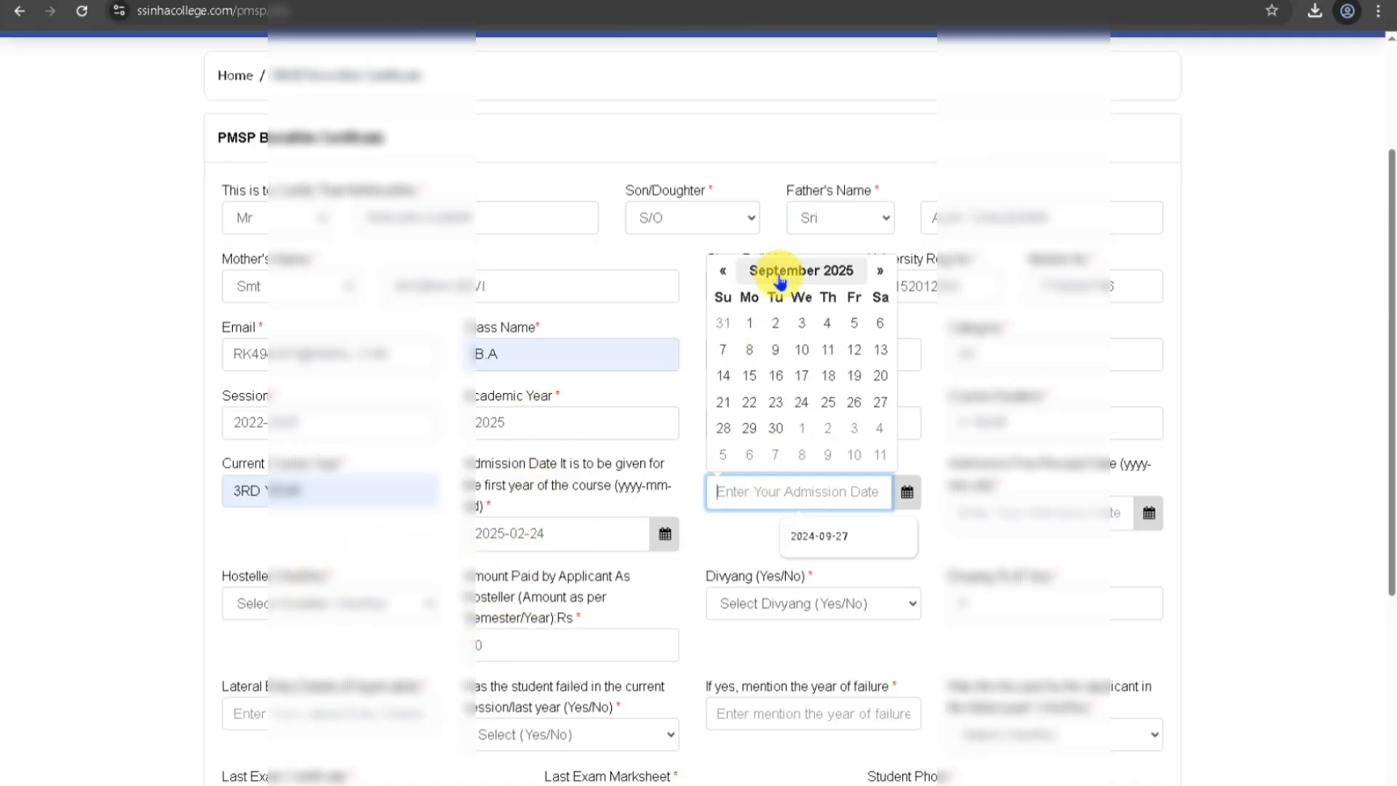
pyautogui.click(804, 270)
pyautogui.click(777, 333)
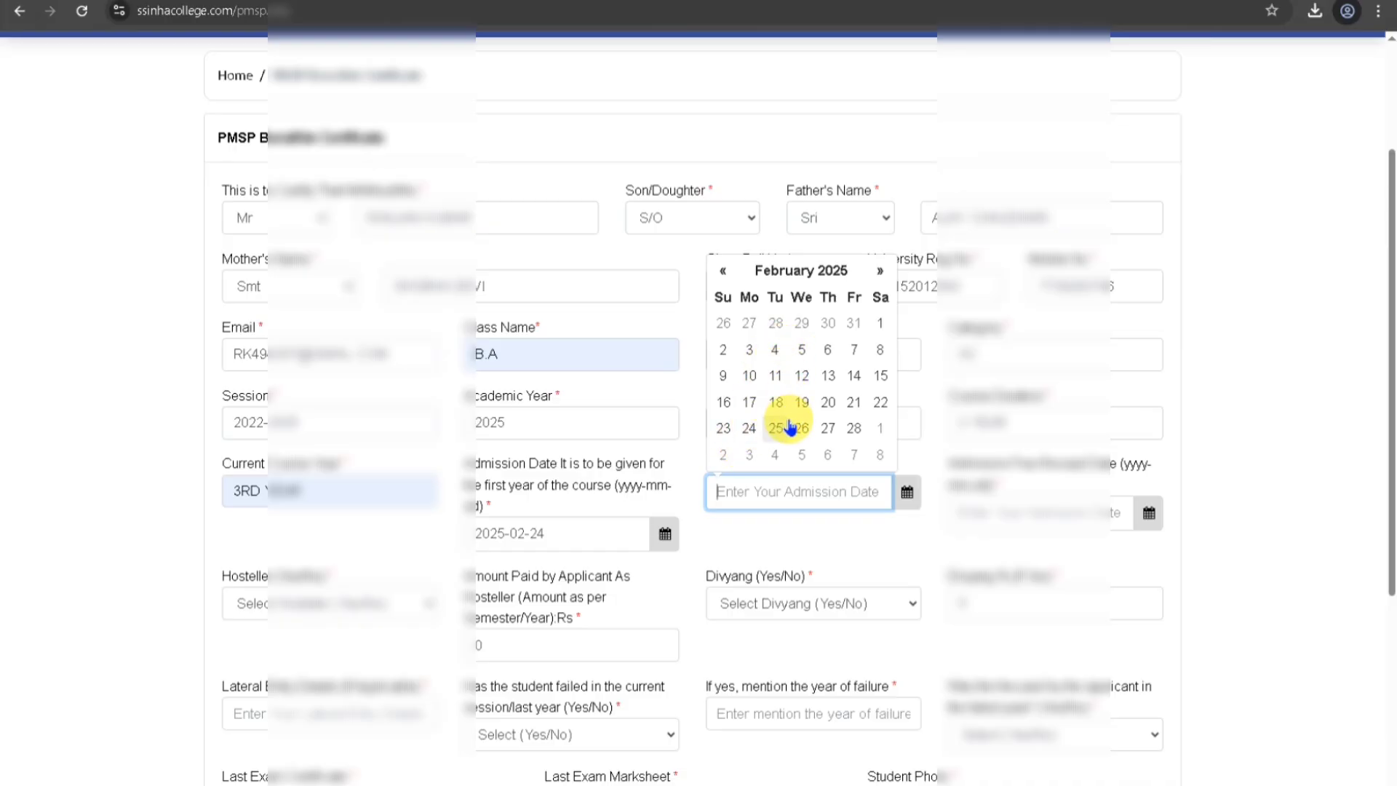
pyautogui.click(749, 428)
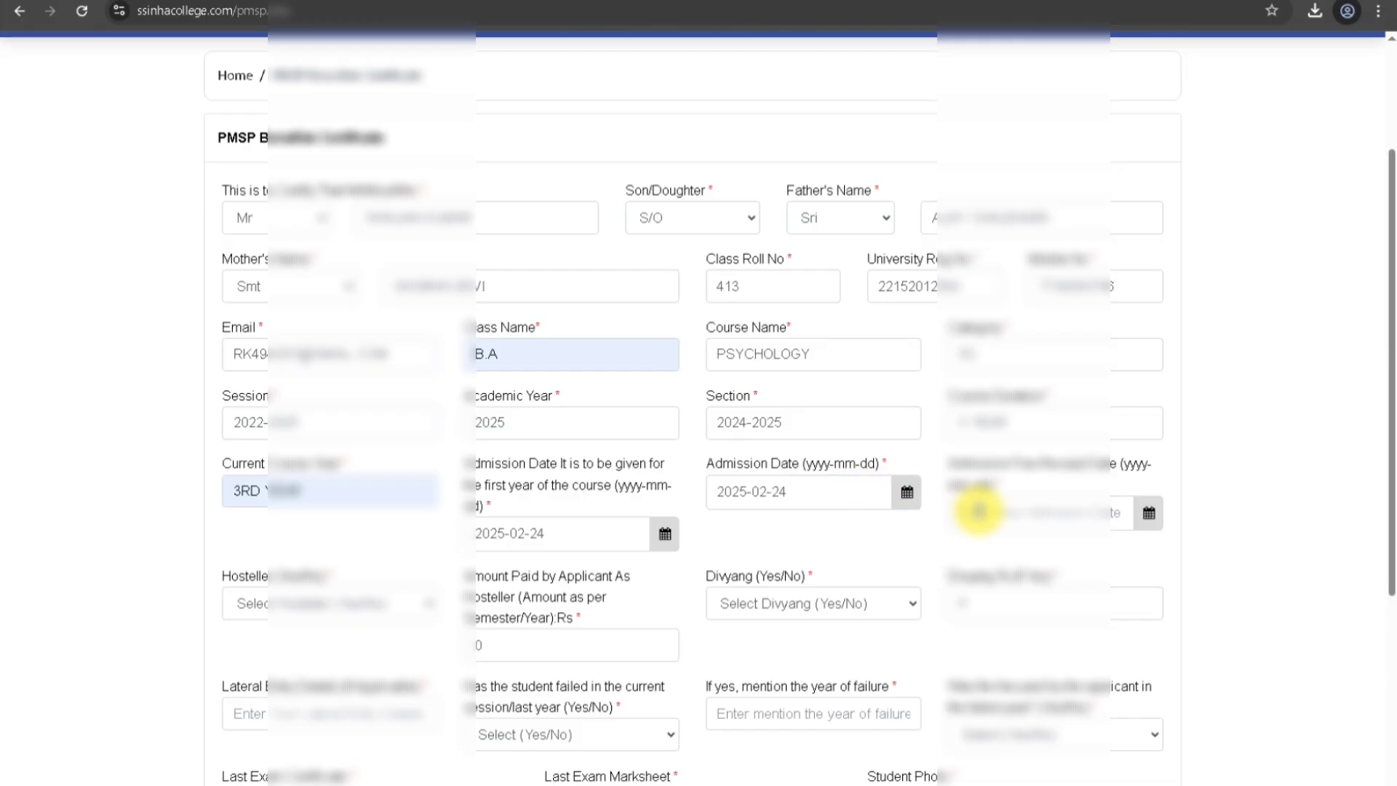
# Pick a February 2025 day for the admission fee receipt date.
pyautogui.click(993, 511)
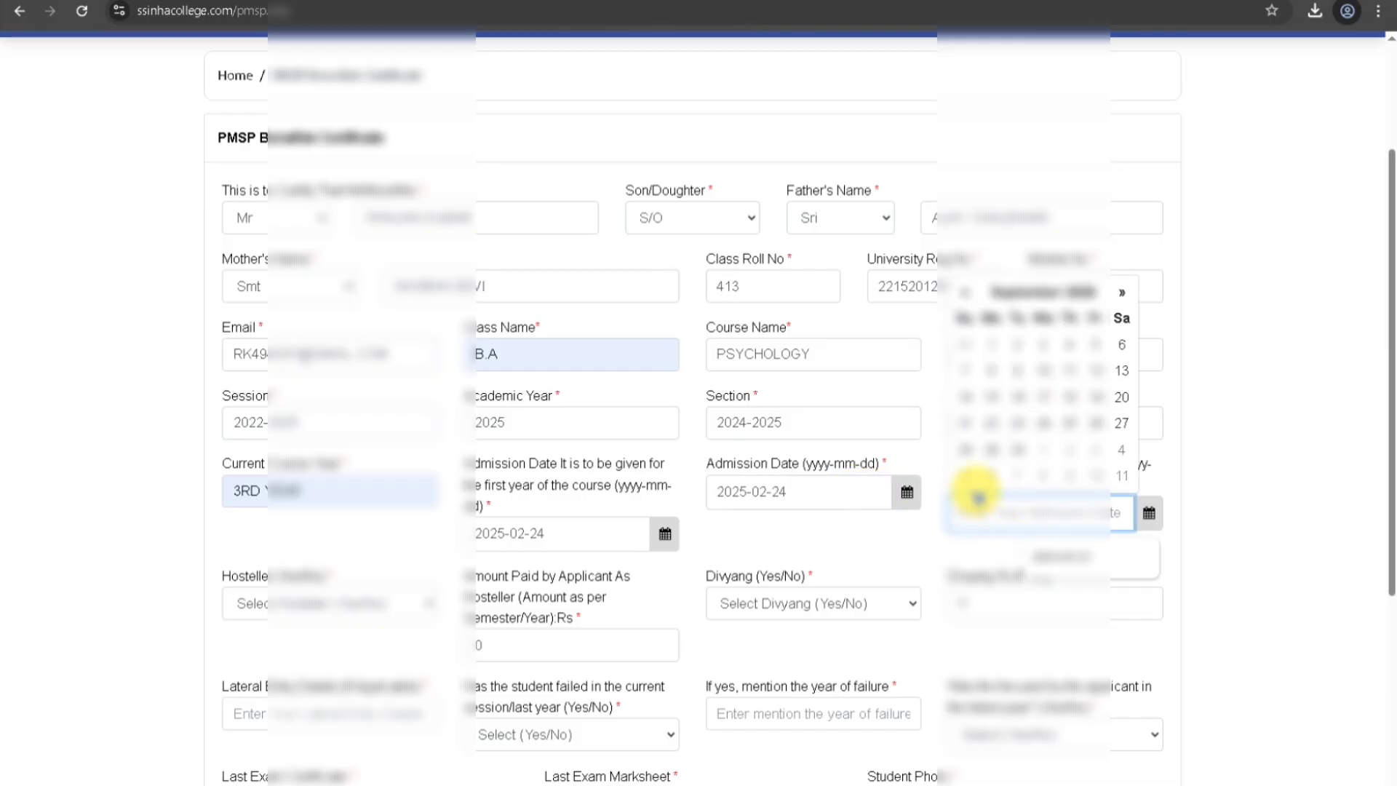
pyautogui.click(1034, 292)
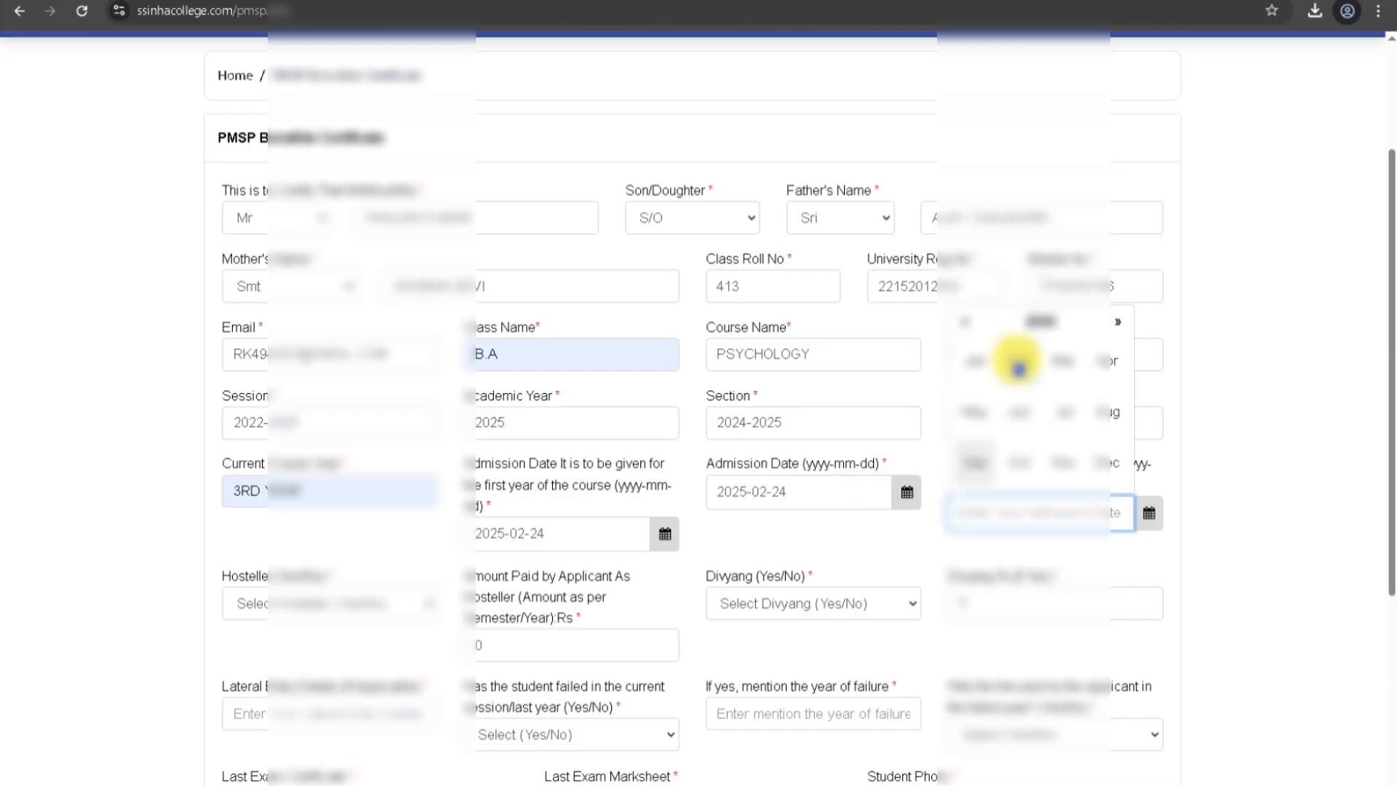
pyautogui.click(1018, 369)
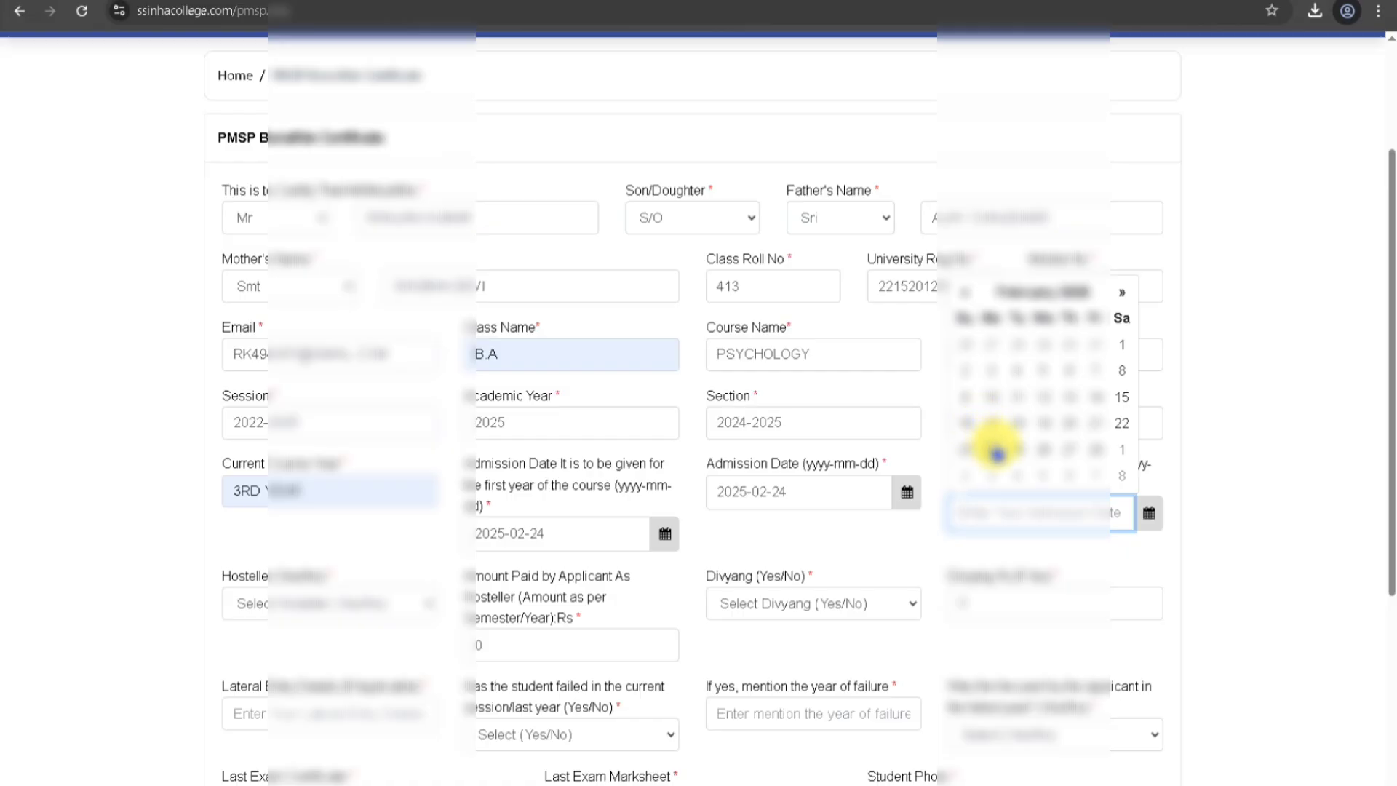
pyautogui.click(998, 454)
# Answer No for hosteller and Divyang, leaving the amount paid field at 0.
pyautogui.click(320, 604)
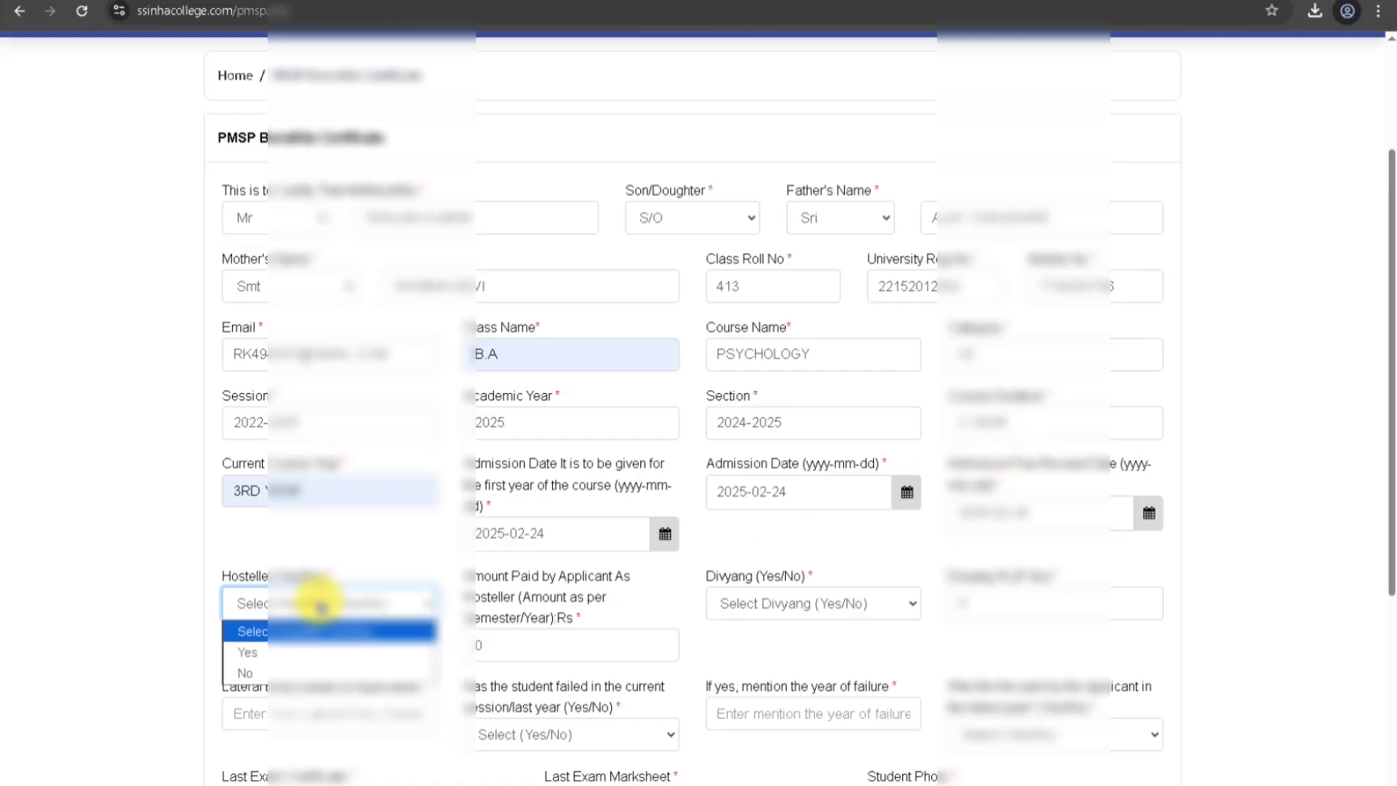
pyautogui.click(281, 672)
pyautogui.click(513, 647)
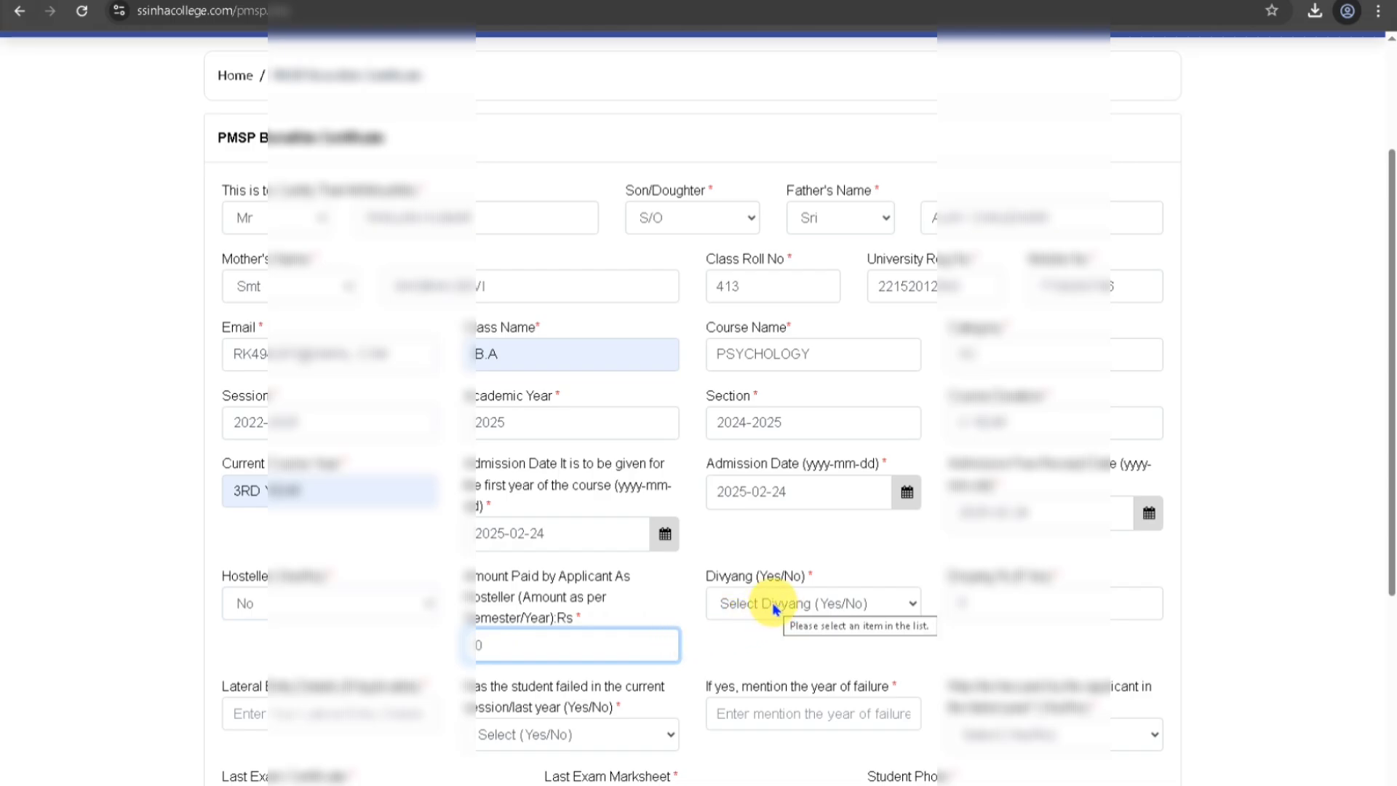
pyautogui.click(793, 608)
pyautogui.click(917, 669)
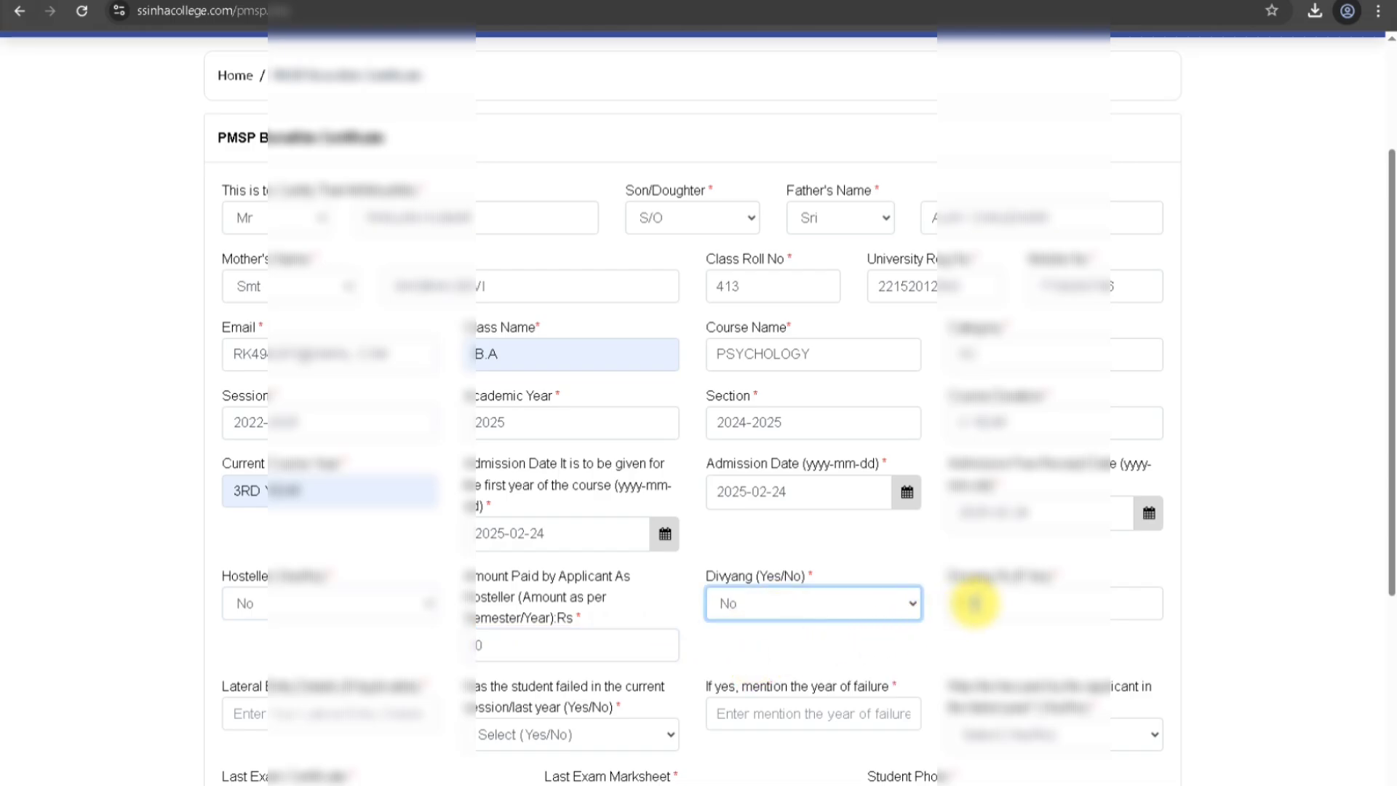
pyautogui.click(771, 639)
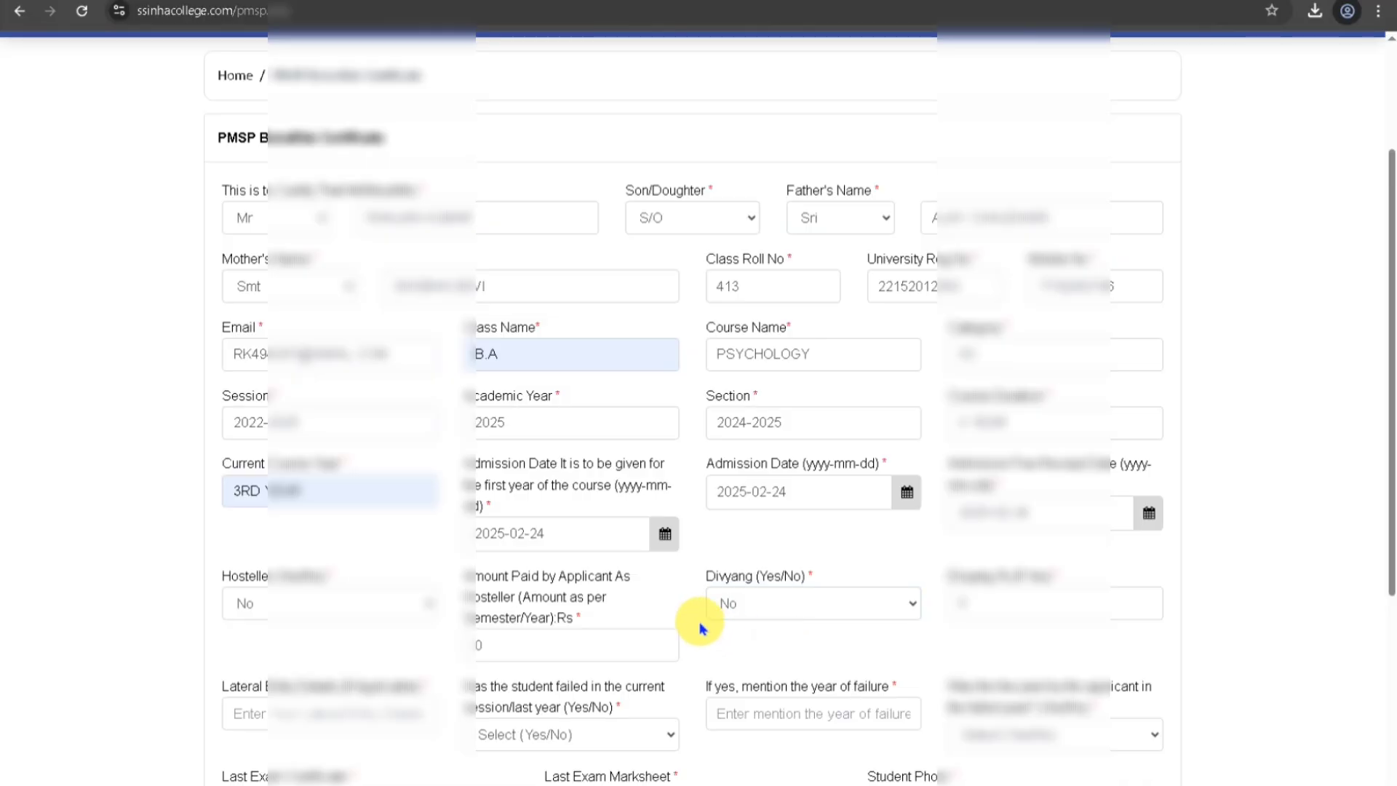
pyautogui.scroll(-2, 692, 633)
# Answer NO for lateral entry, failed in session, year of failure, and the final question.
pyautogui.click(309, 539)
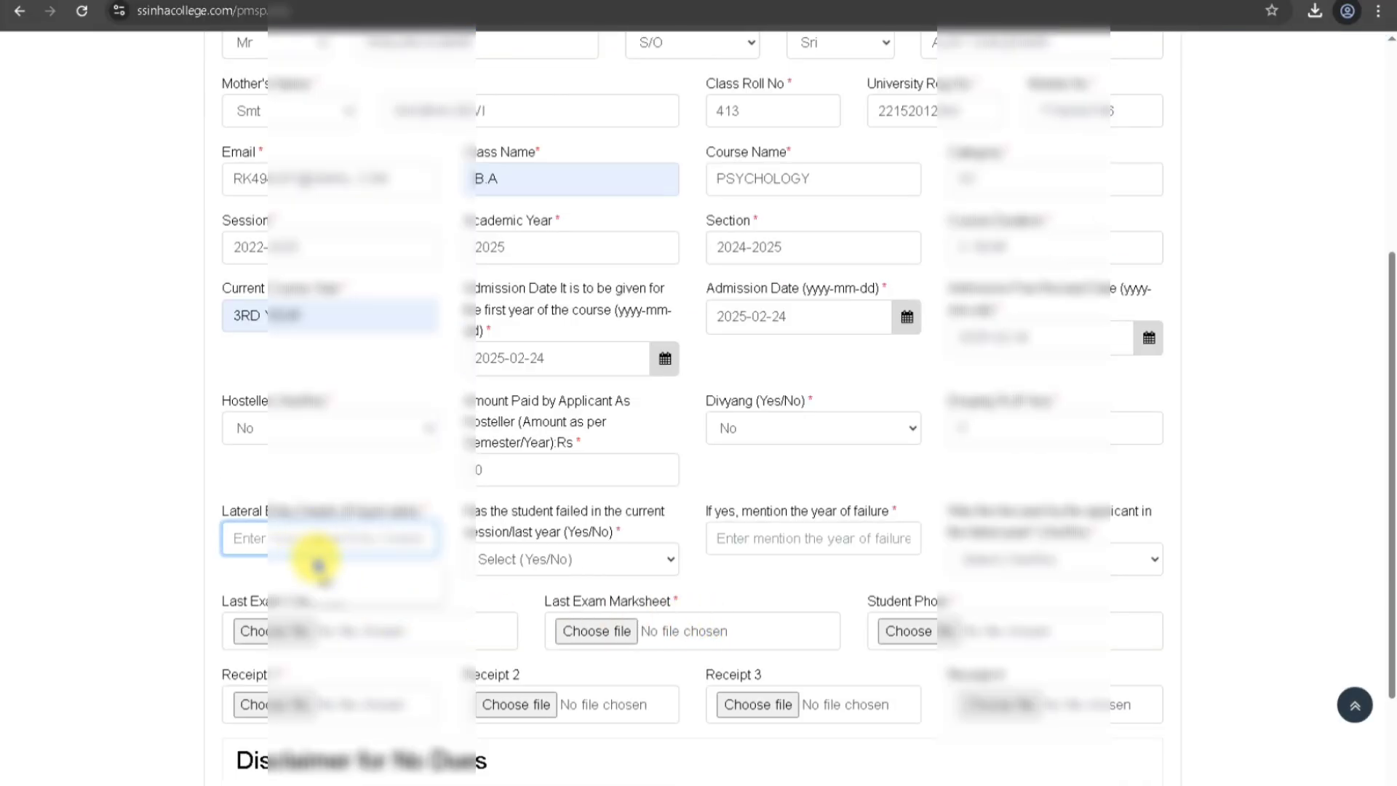
pyautogui.write('NO')
pyautogui.click(518, 559)
pyautogui.click(499, 621)
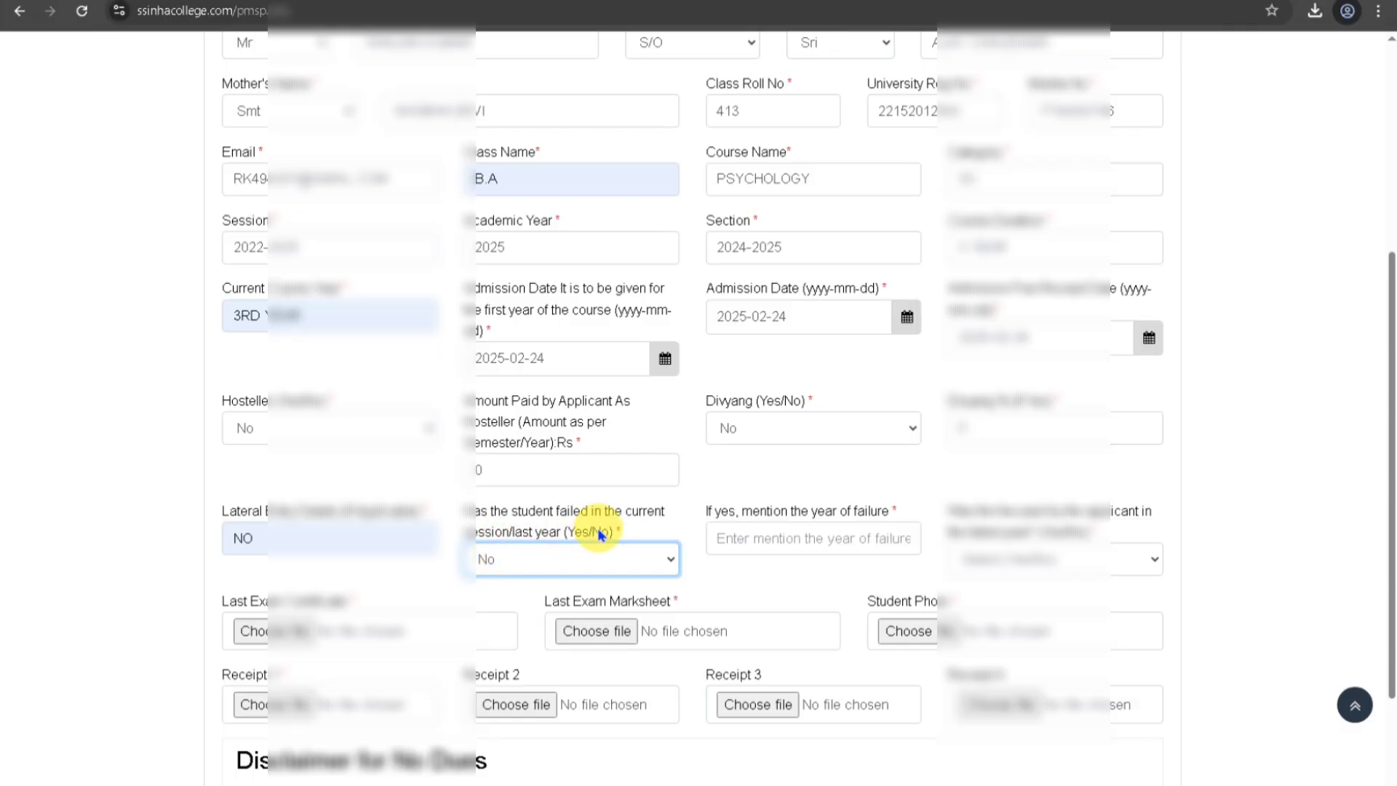
pyautogui.click(795, 539)
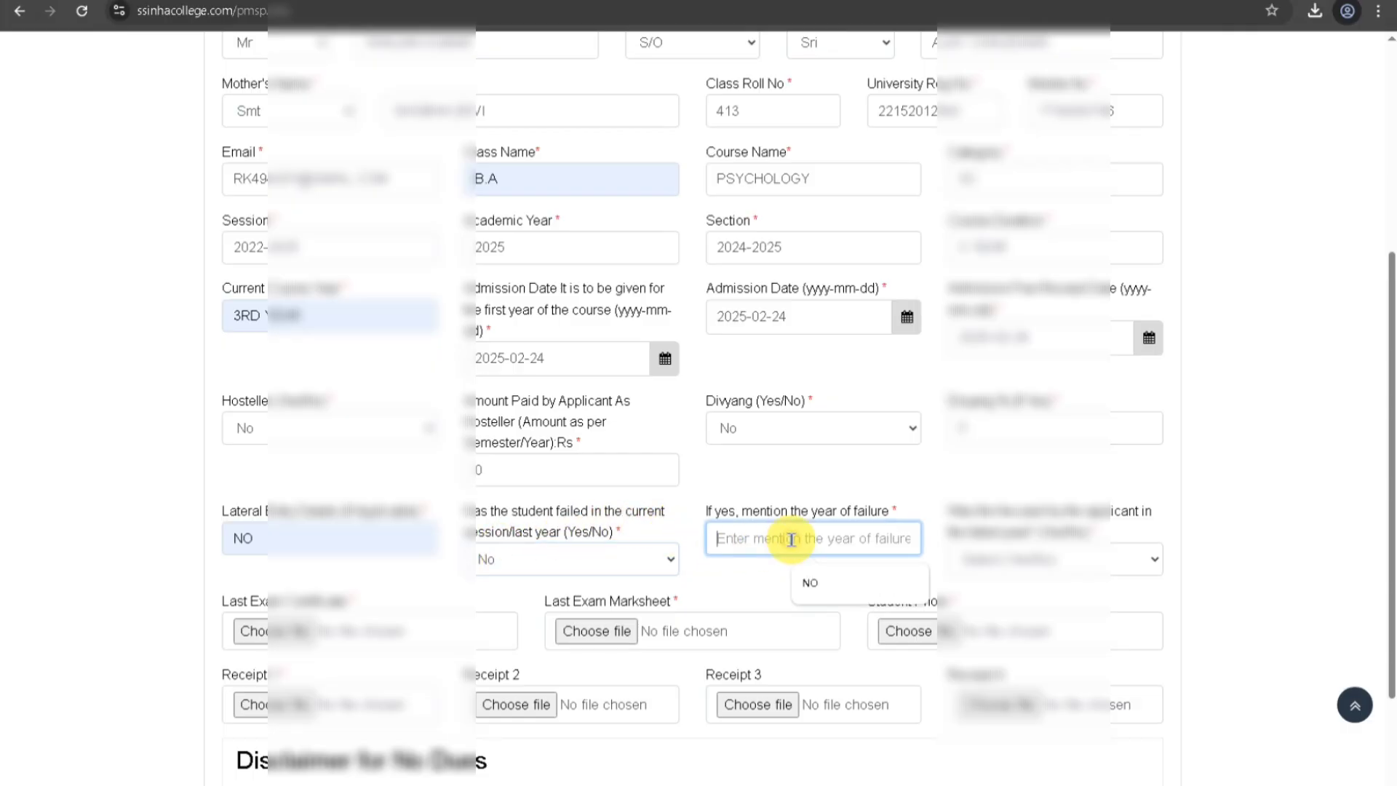
pyautogui.click(829, 591)
pyautogui.click(982, 561)
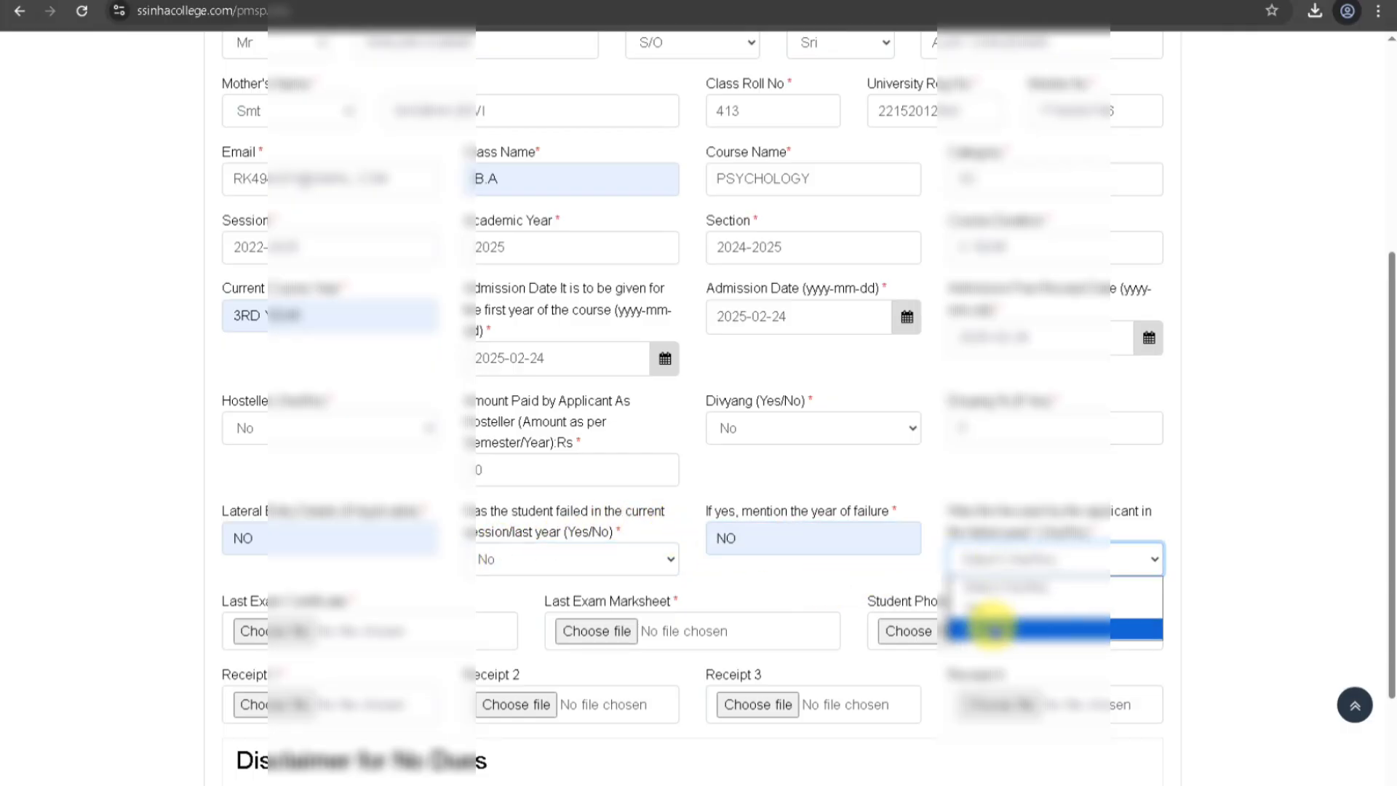
pyautogui.click(994, 626)
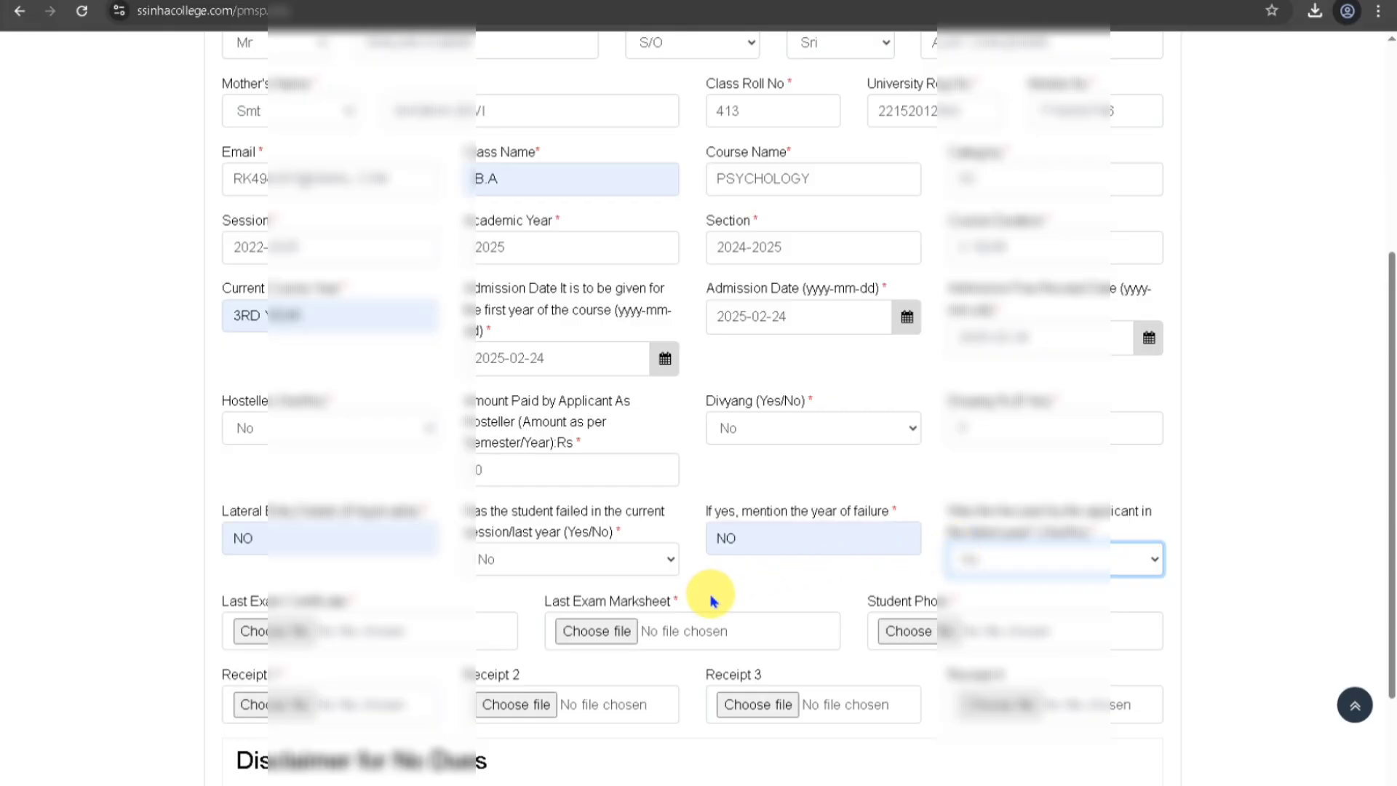
pyautogui.click(452, 586)
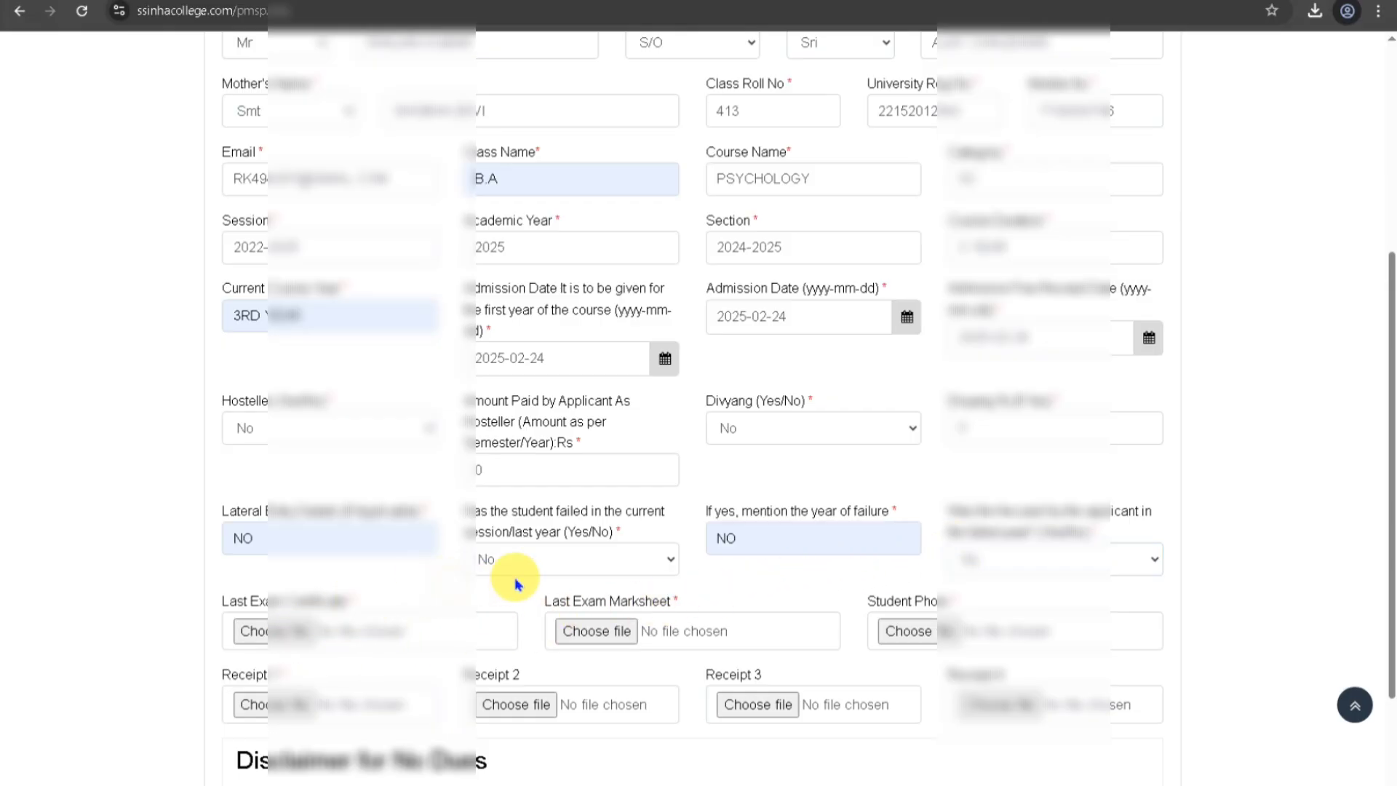
pyautogui.scroll(-2, 510, 575)
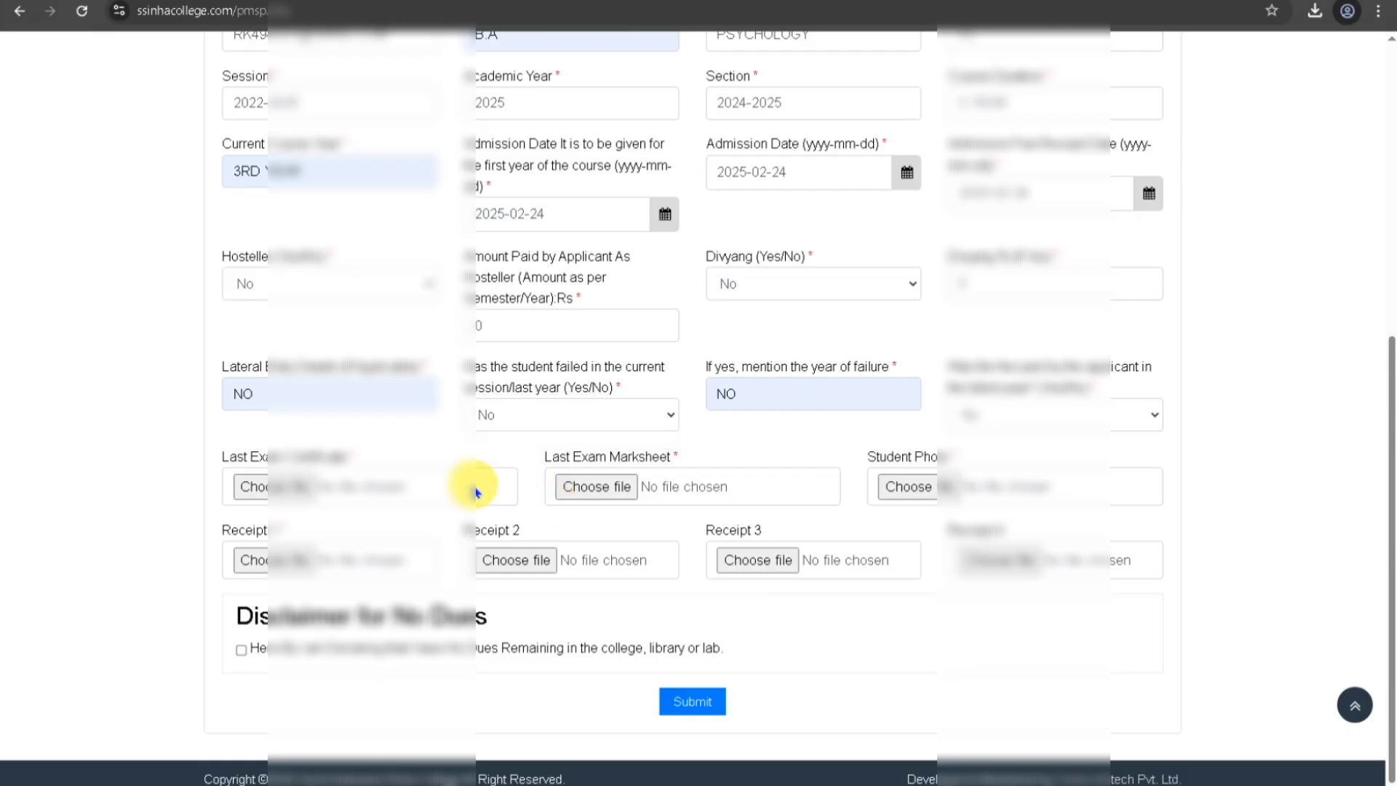
# Tick the no-dues disclaimer checkbox and scroll back up to review the filled form.
pyautogui.scroll(7, 477, 492)
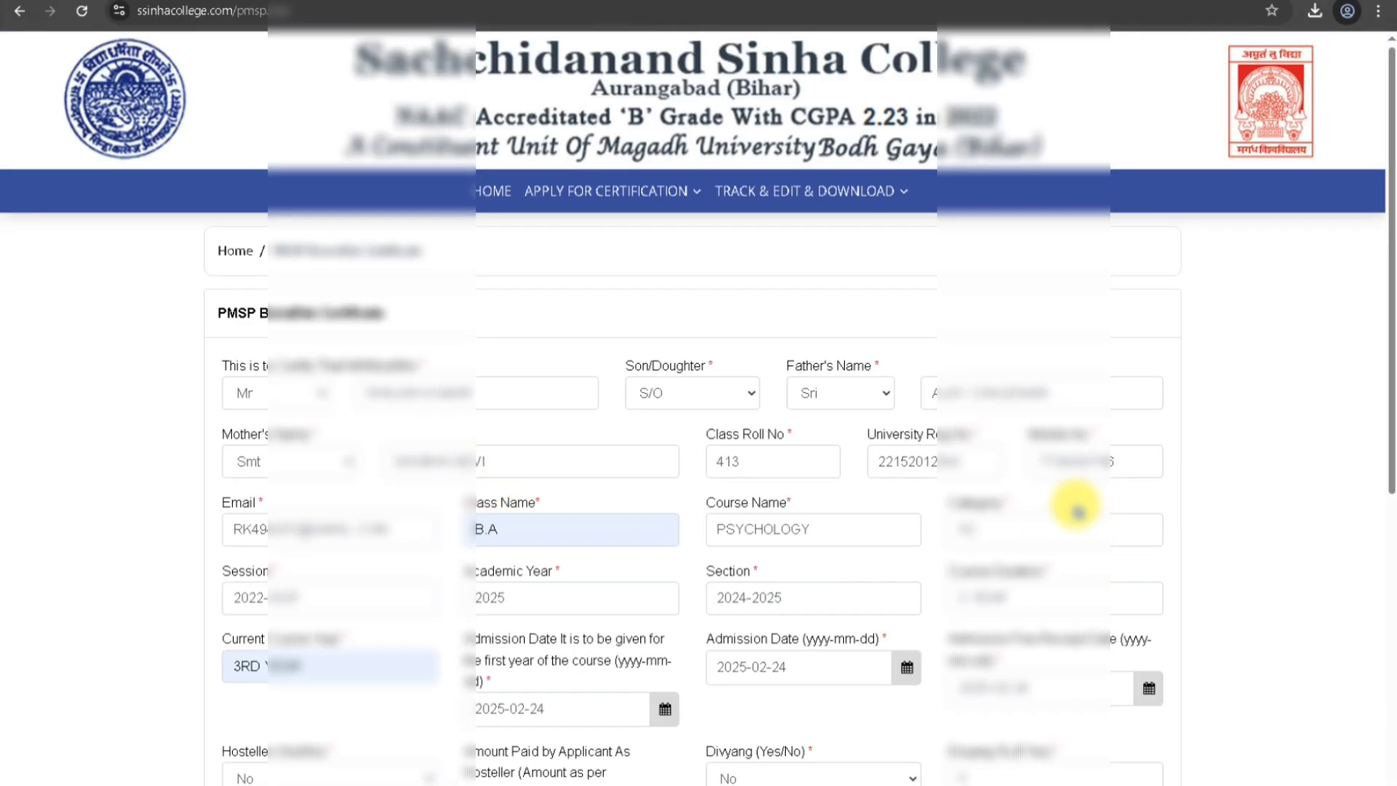
pyautogui.scroll(-7, 1052, 510)
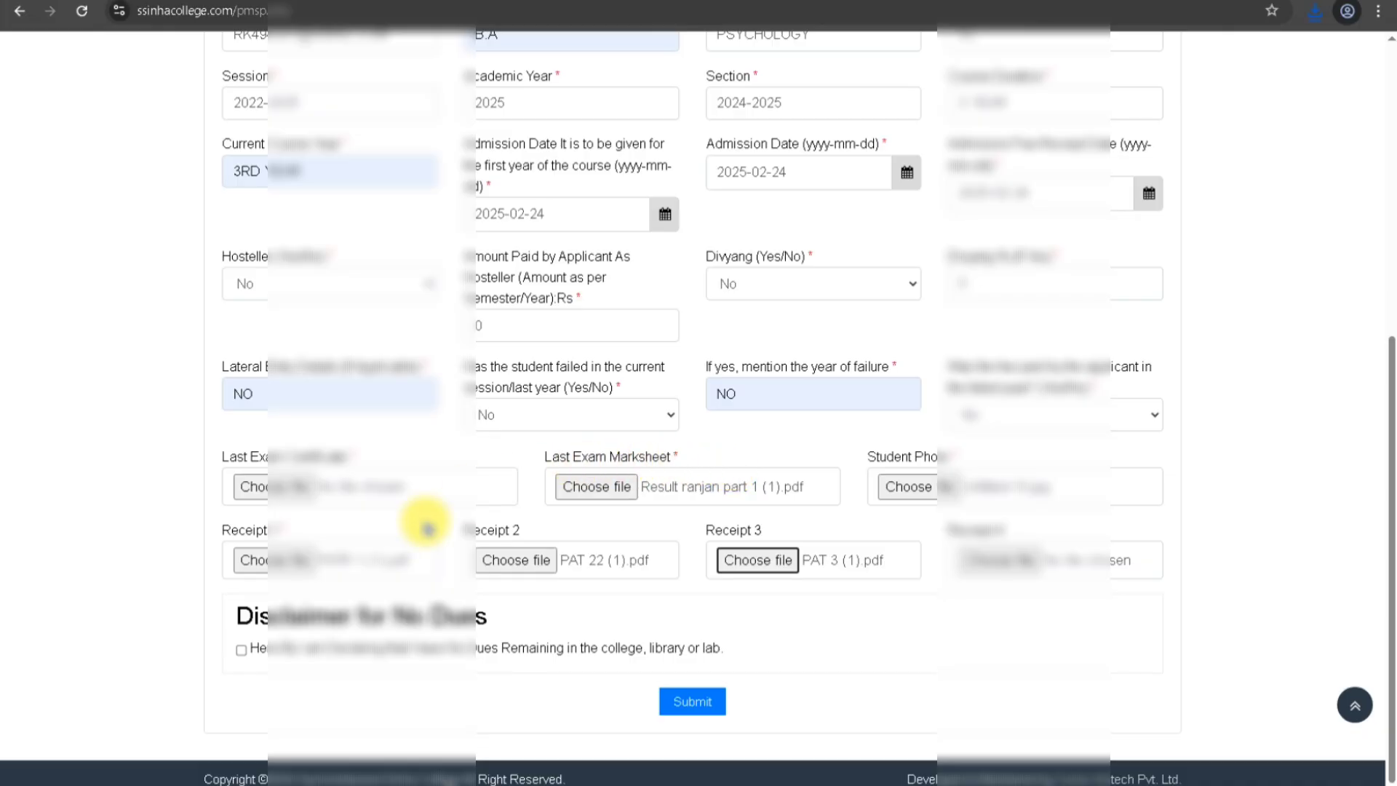
pyautogui.click(241, 649)
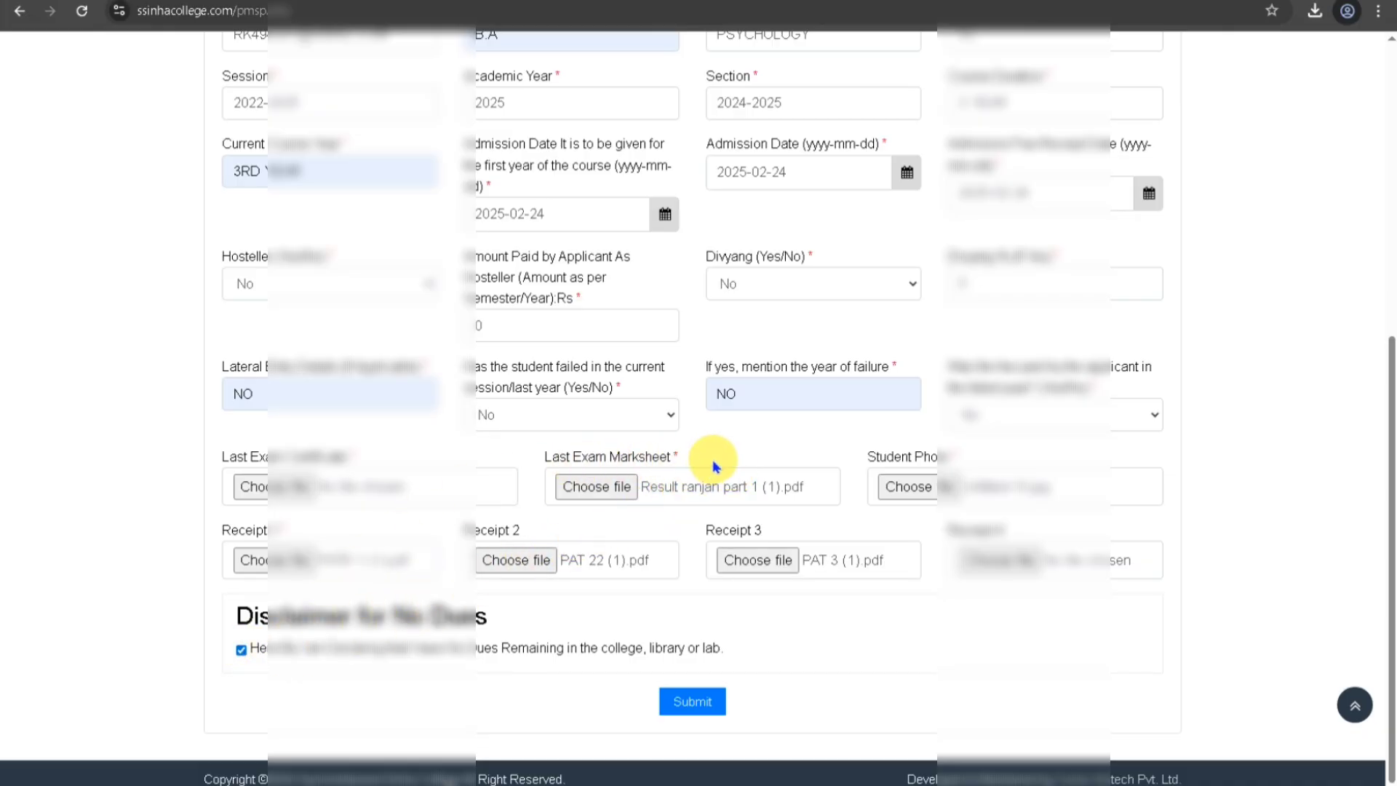
pyautogui.scroll(5, 714, 466)
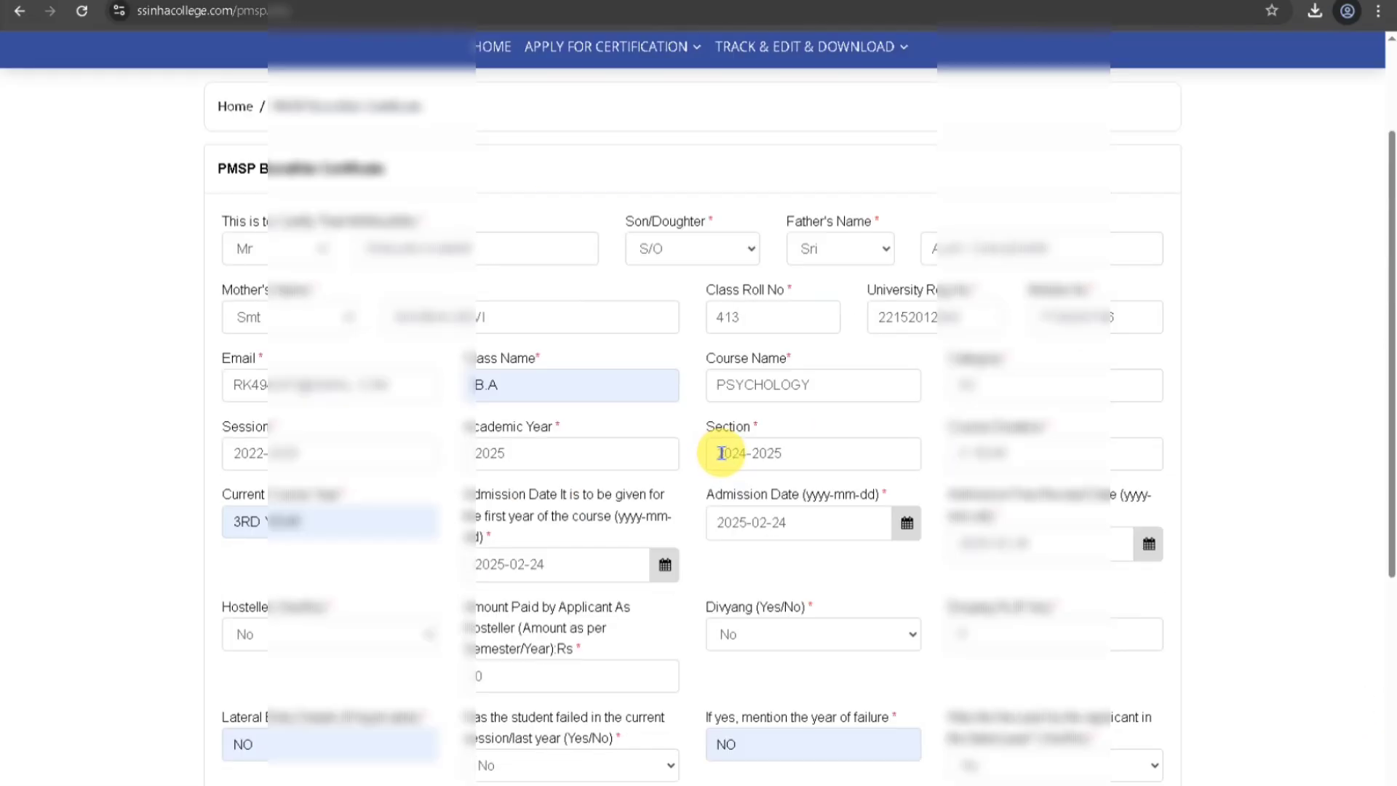
pyautogui.scroll(2, 837, 412)
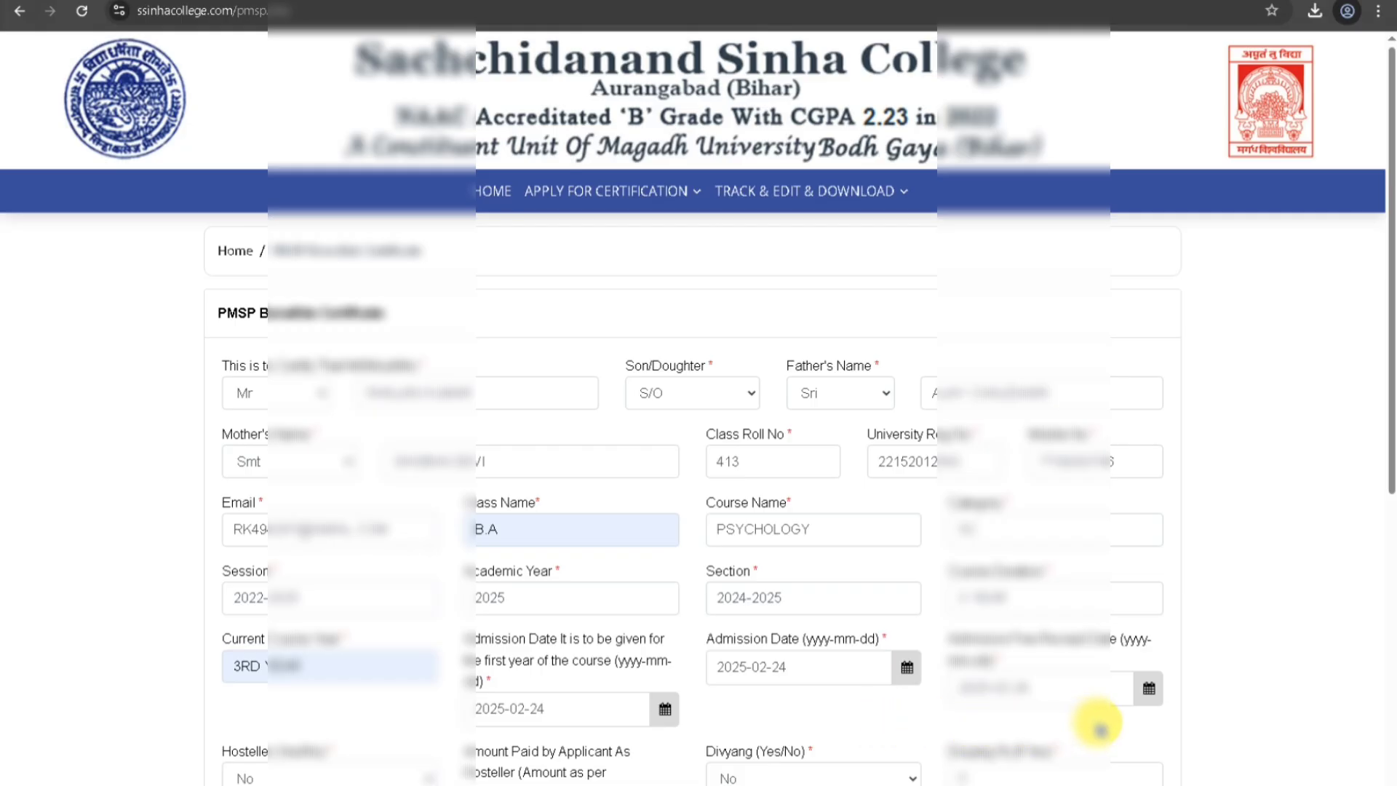
# Attach the exam result PDF as the Last Exam Certificate and submit the application.
pyautogui.scroll(-5, 1096, 724)
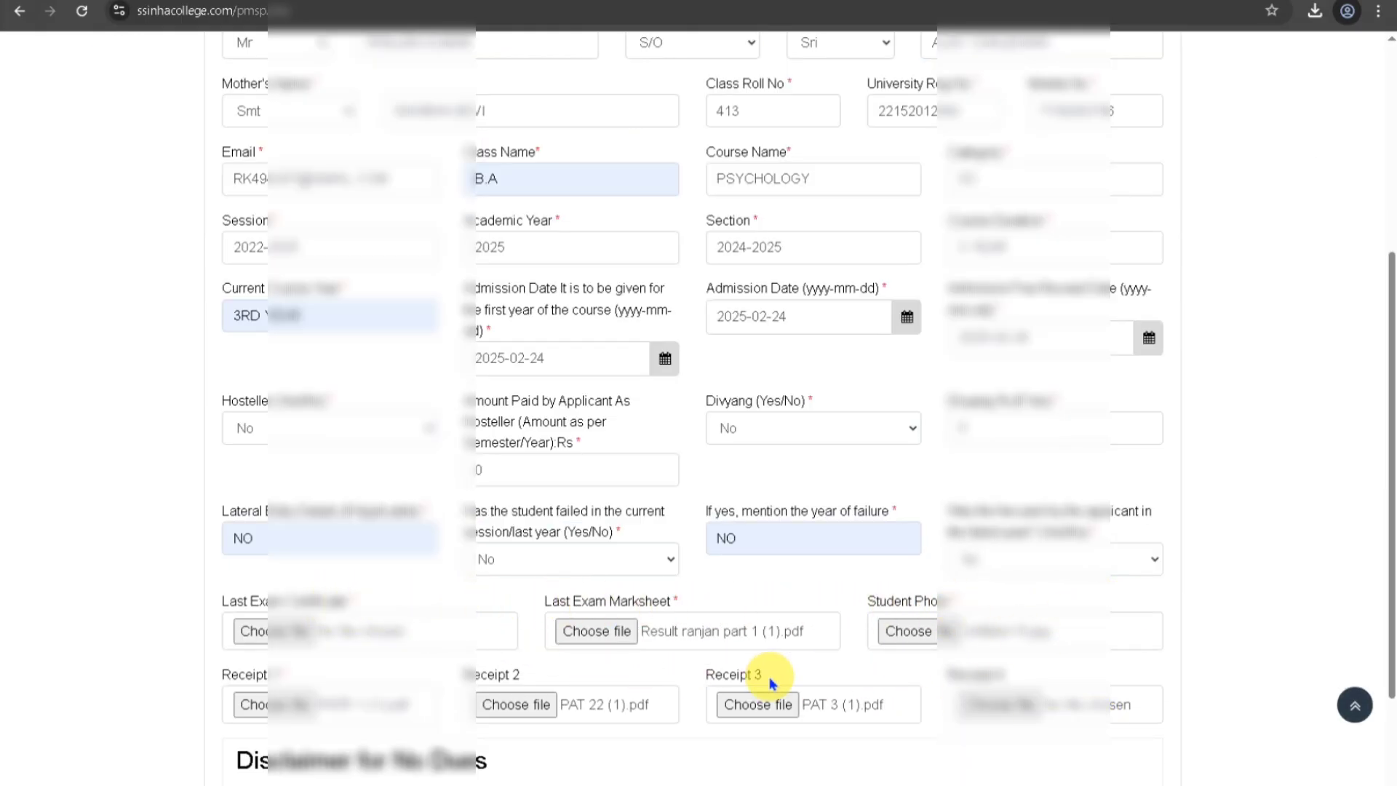
pyautogui.scroll(-2, 1085, 704)
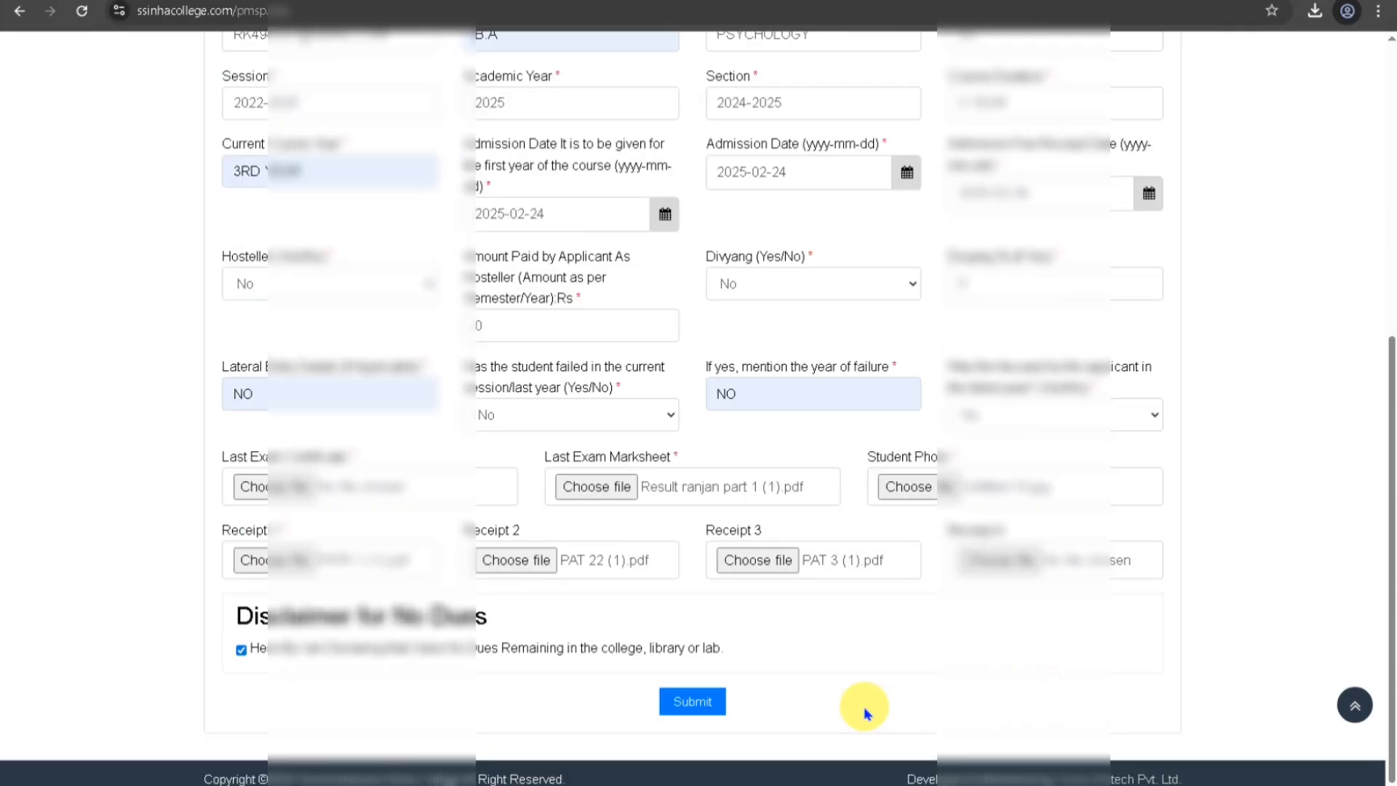
pyautogui.click(698, 708)
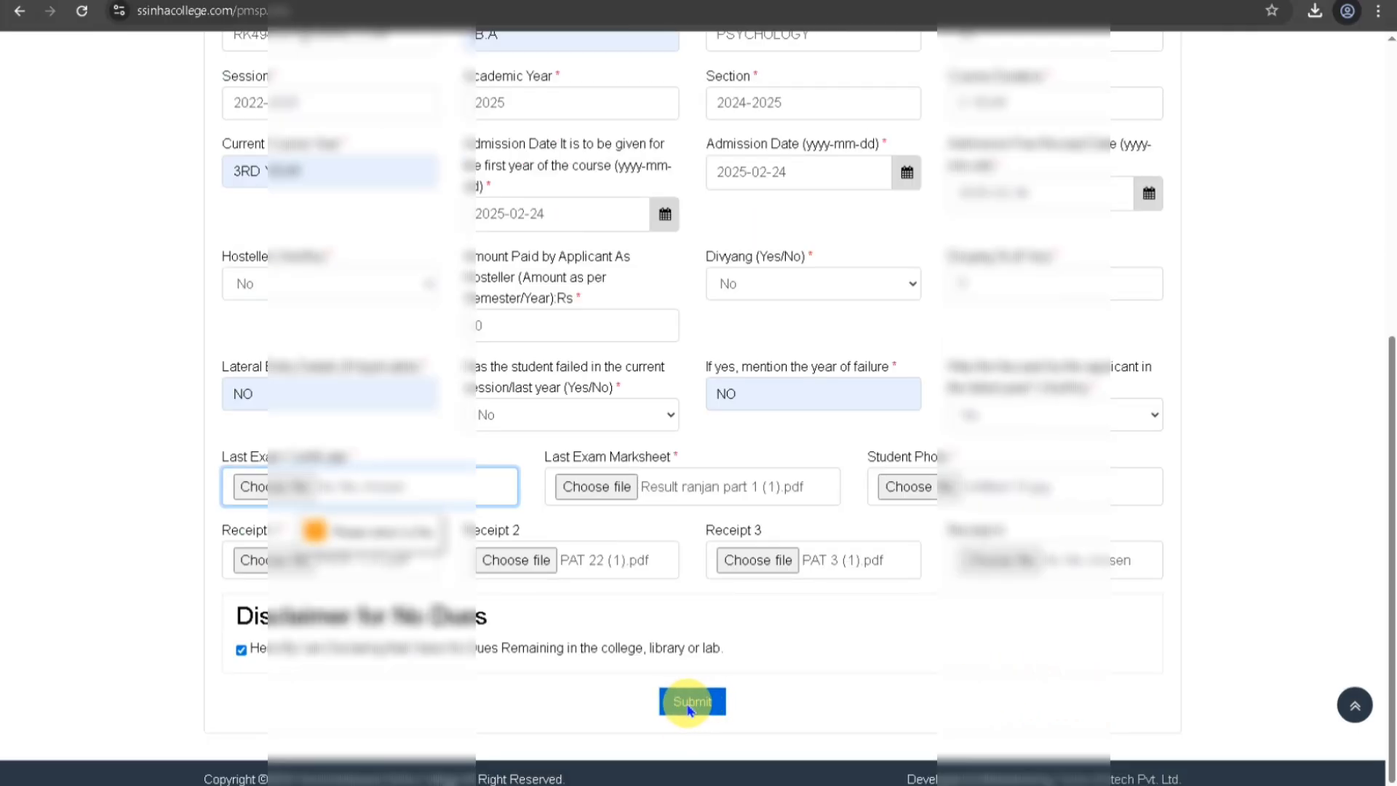
pyautogui.click(335, 489)
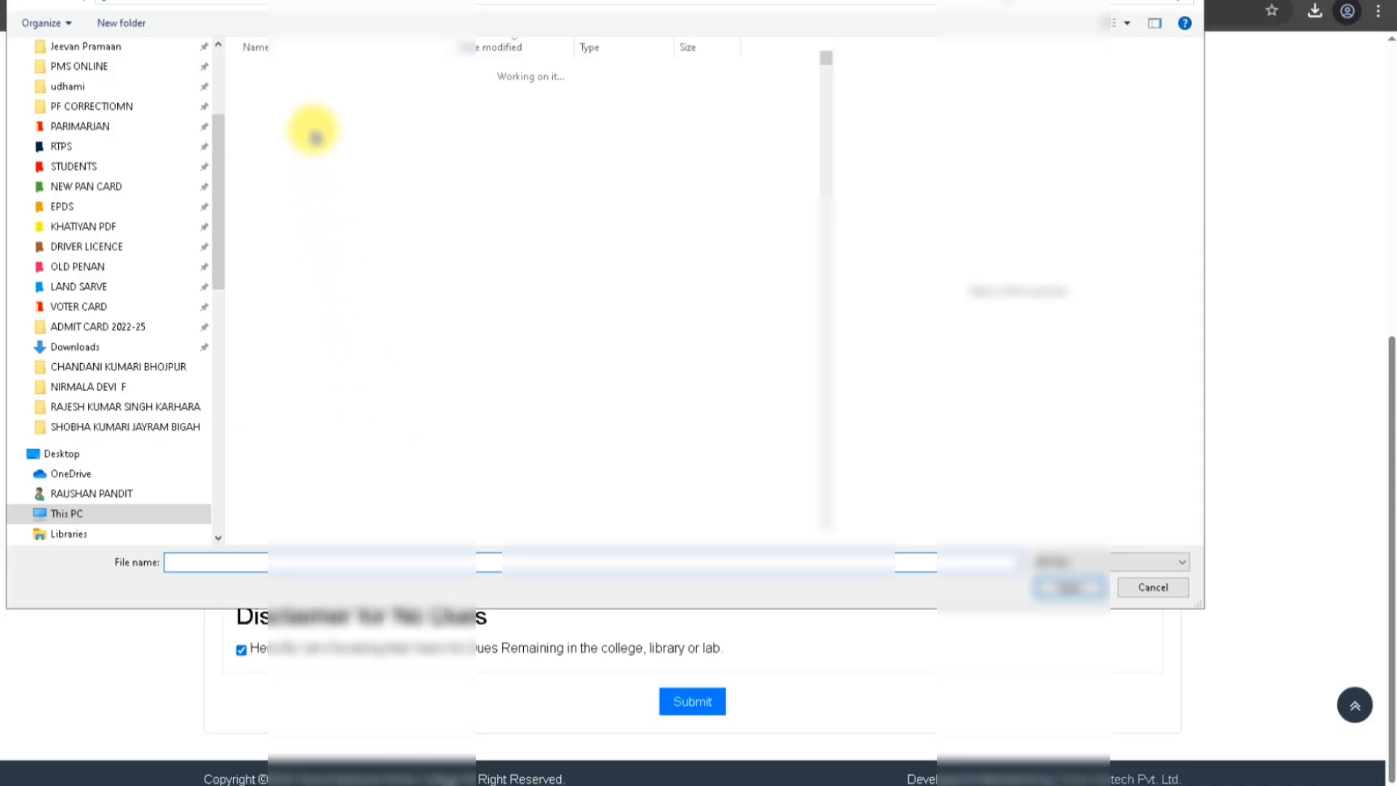
pyautogui.click(311, 94)
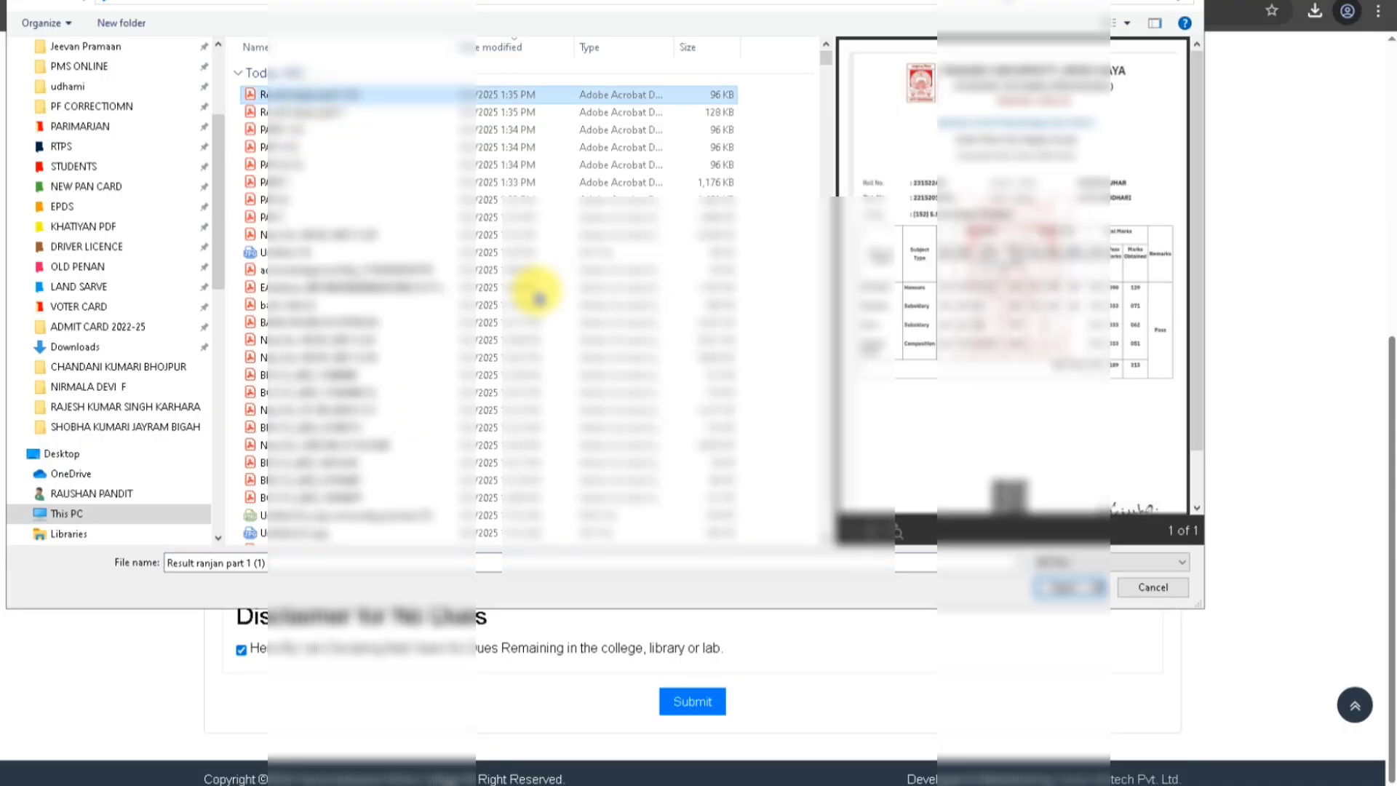
pyautogui.click(1070, 588)
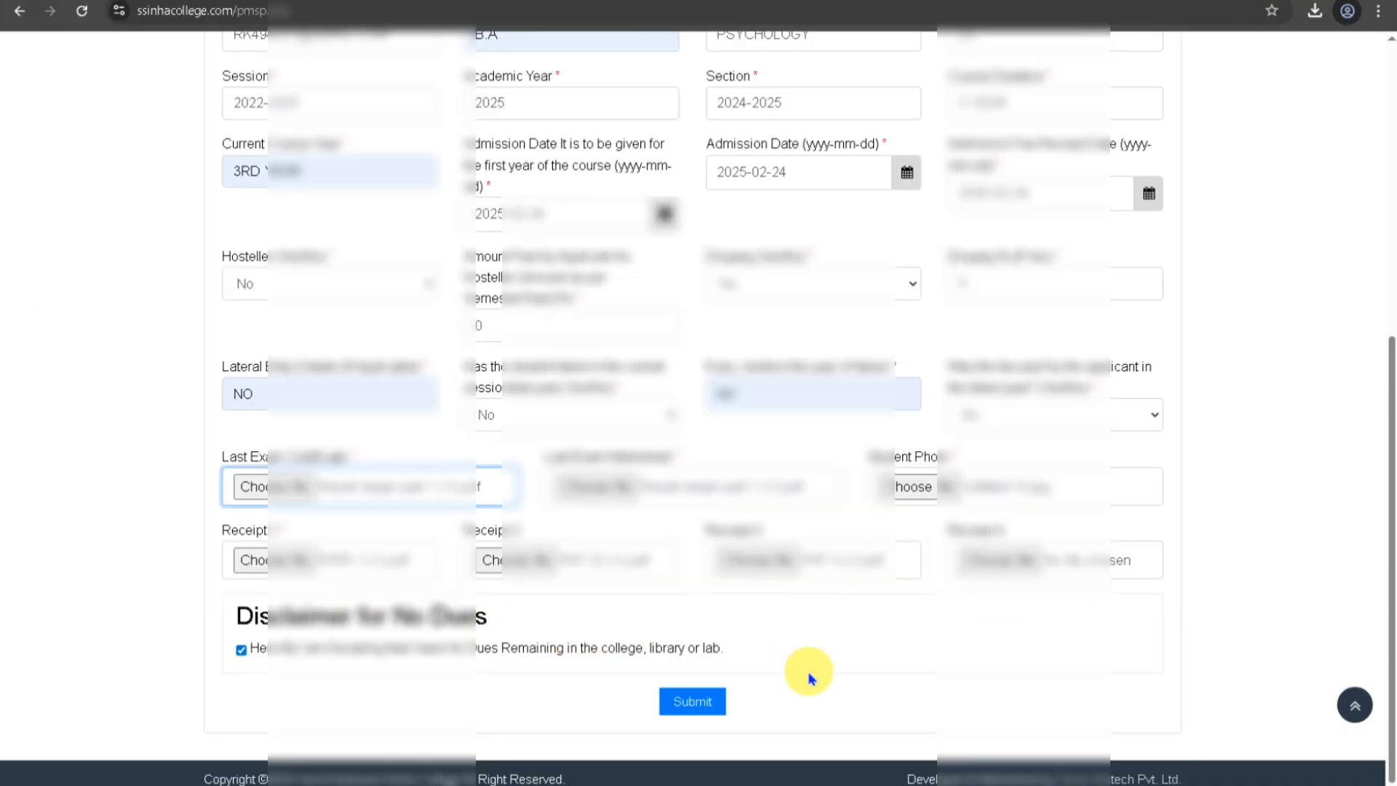
pyautogui.click(684, 701)
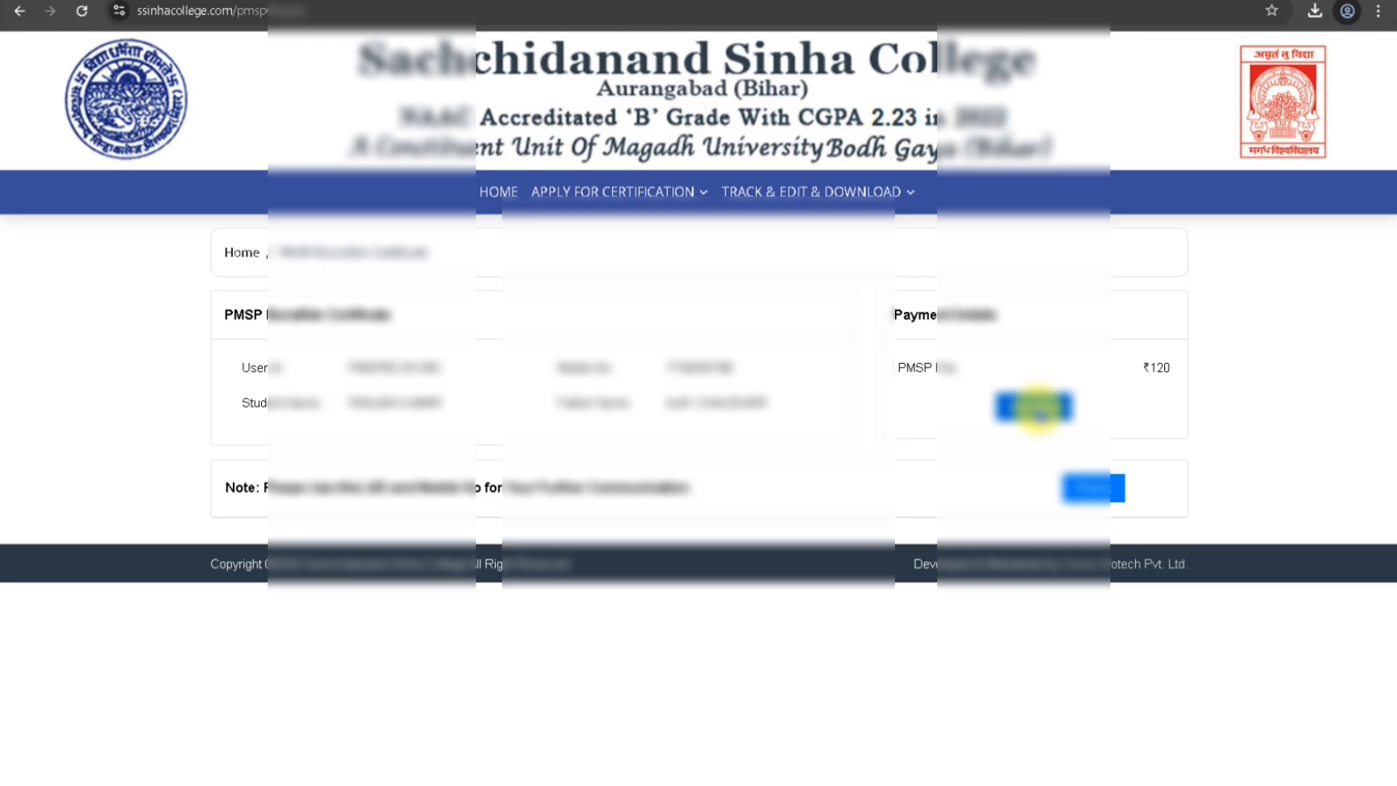
# Pay the ₹120 certificate fee from the Payment Details box.
pyautogui.click(1039, 410)
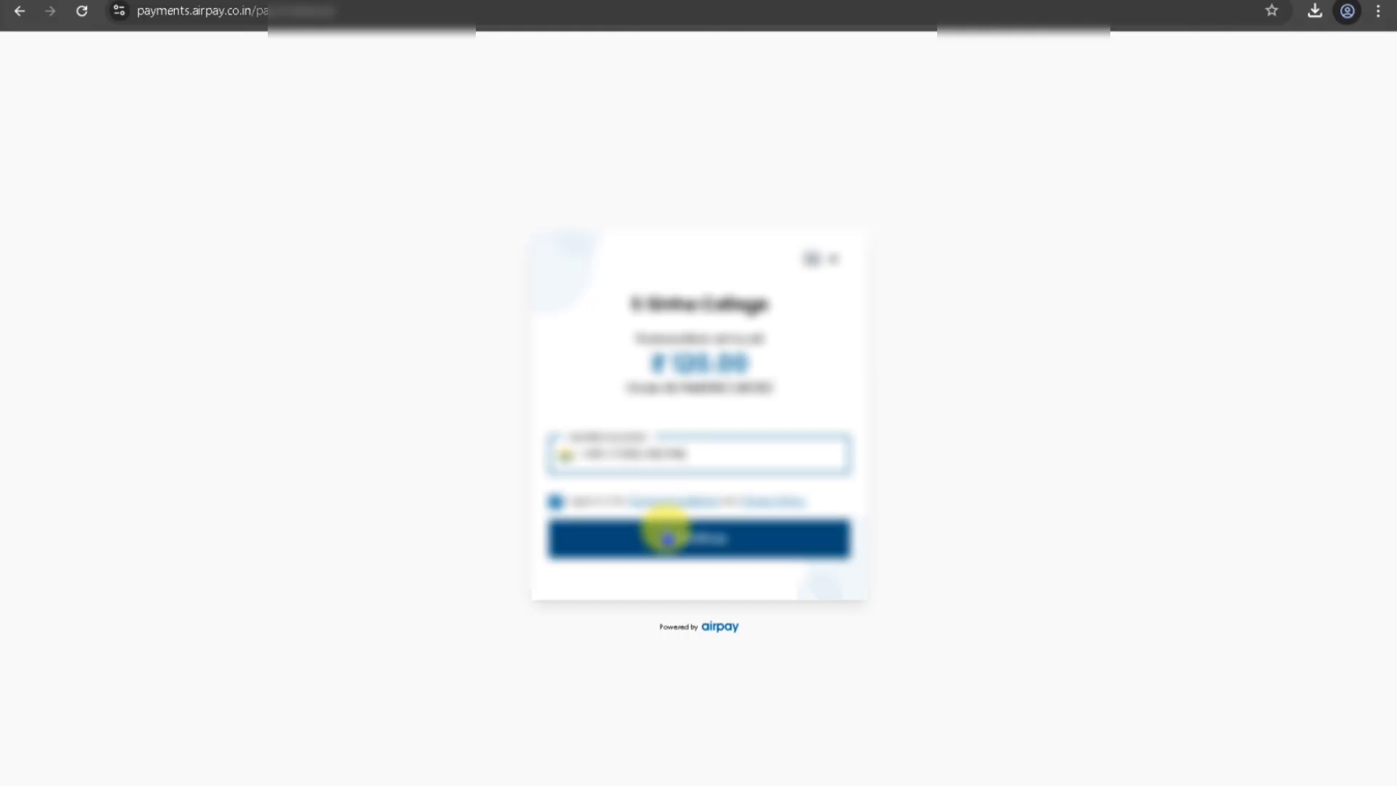
pyautogui.click(676, 558)
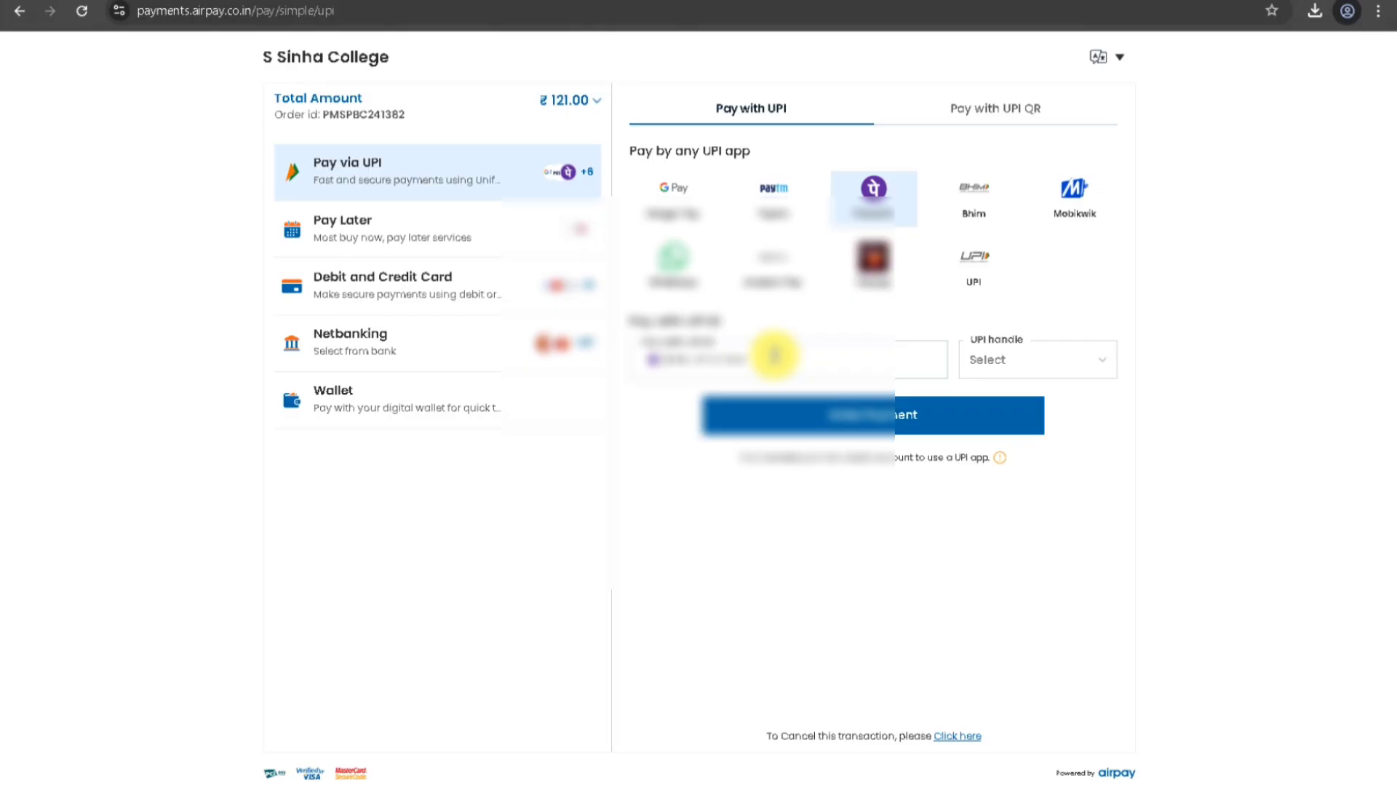
pyautogui.write('????????')
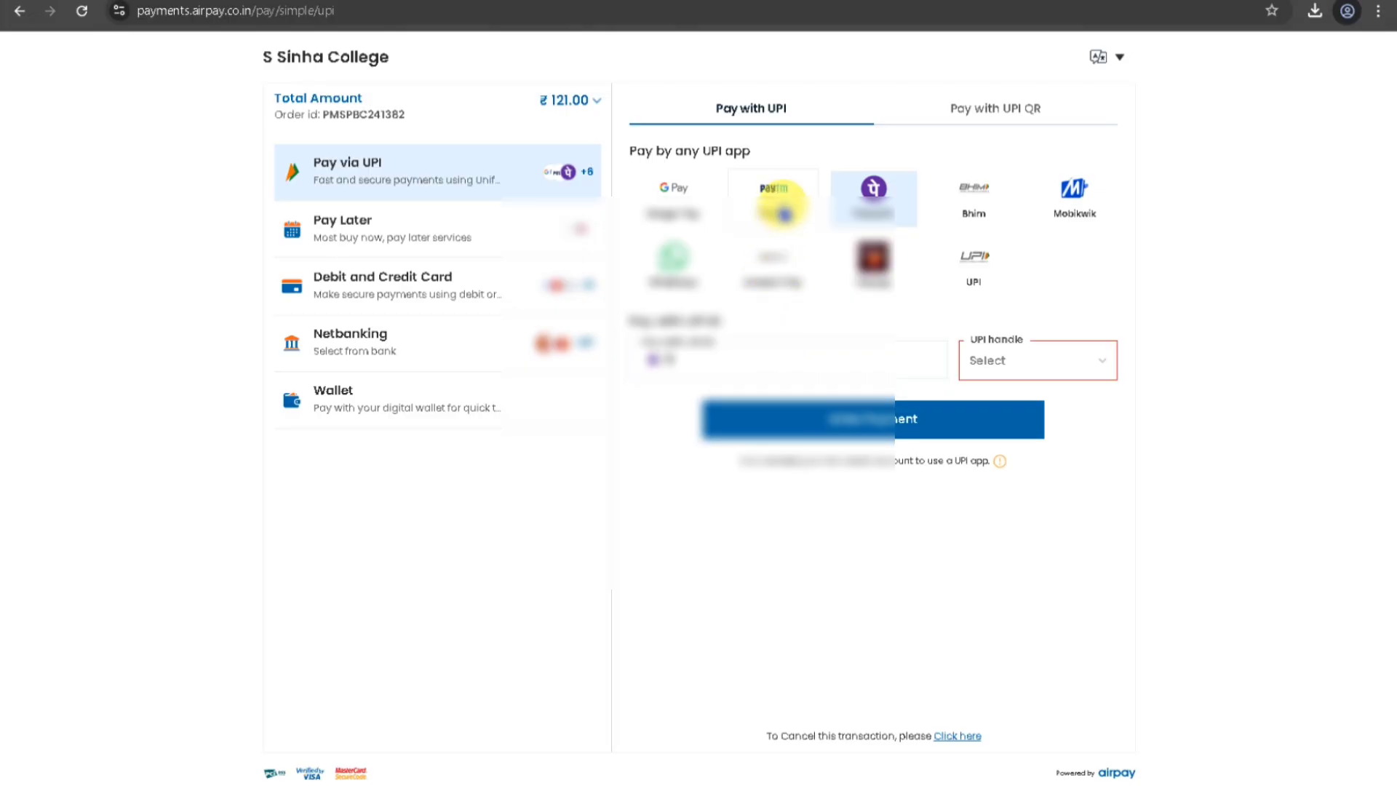
pyautogui.write('??')
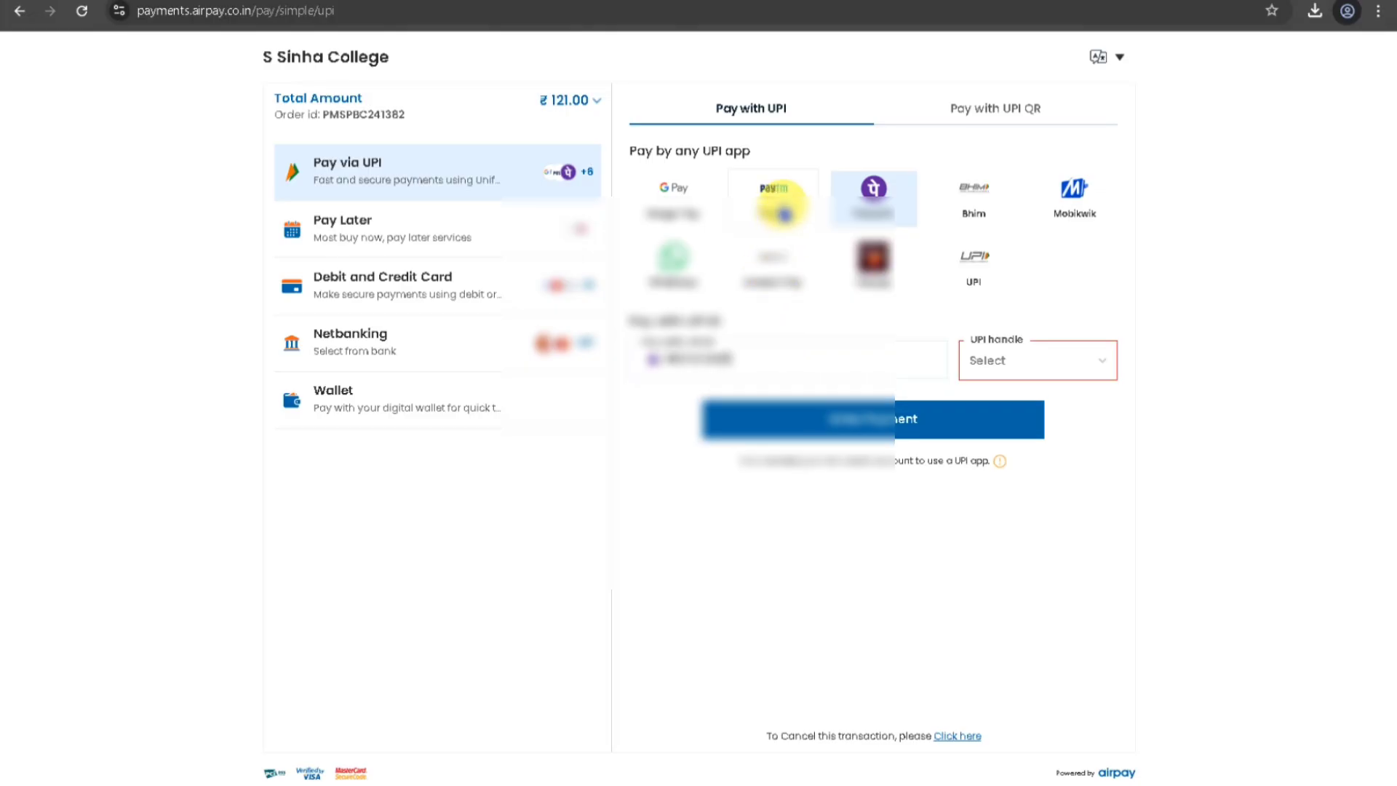
pyautogui.write('???')
pyautogui.click(972, 364)
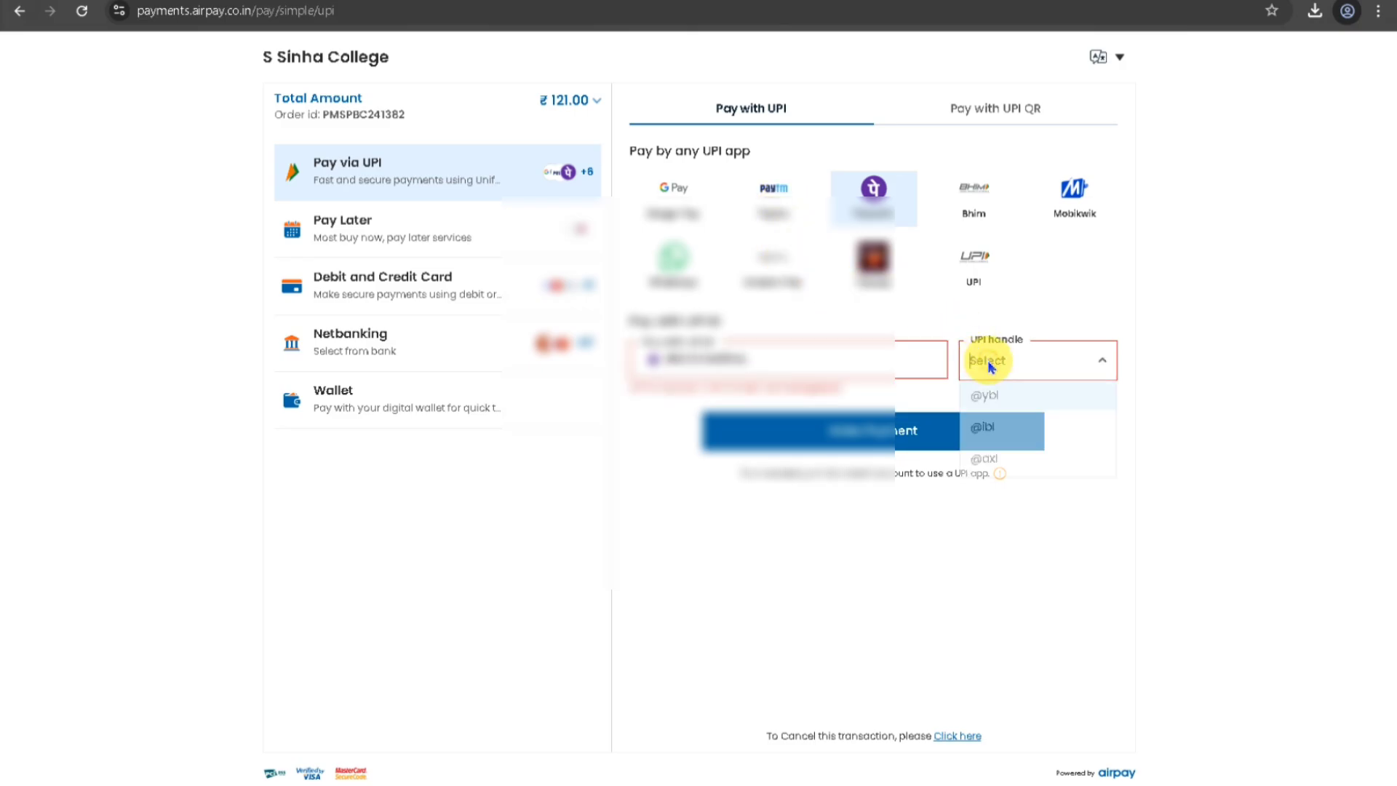
pyautogui.click(997, 398)
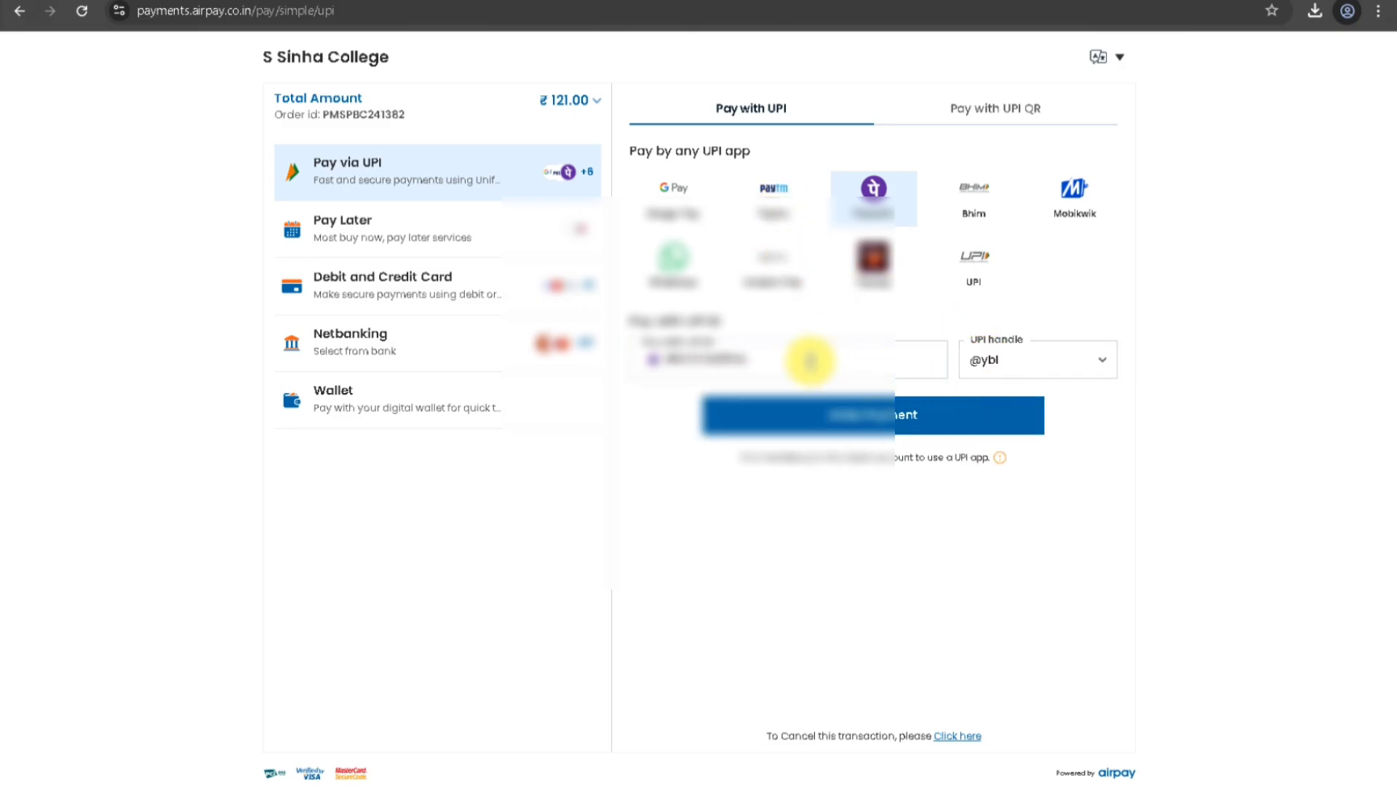
pyautogui.press('BackSpace')
pyautogui.press('BackSpace')
pyautogui.press('BackSpace')
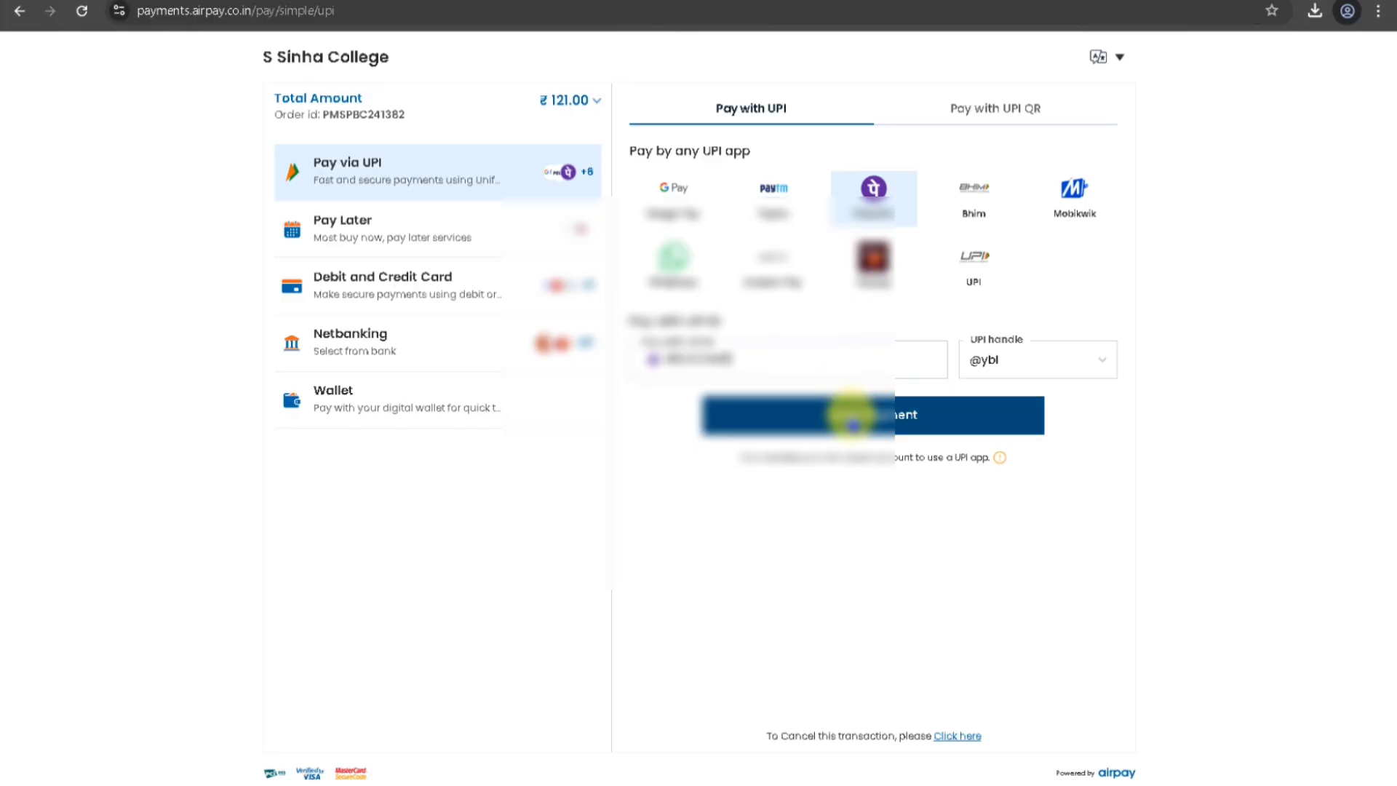
pyautogui.click(855, 421)
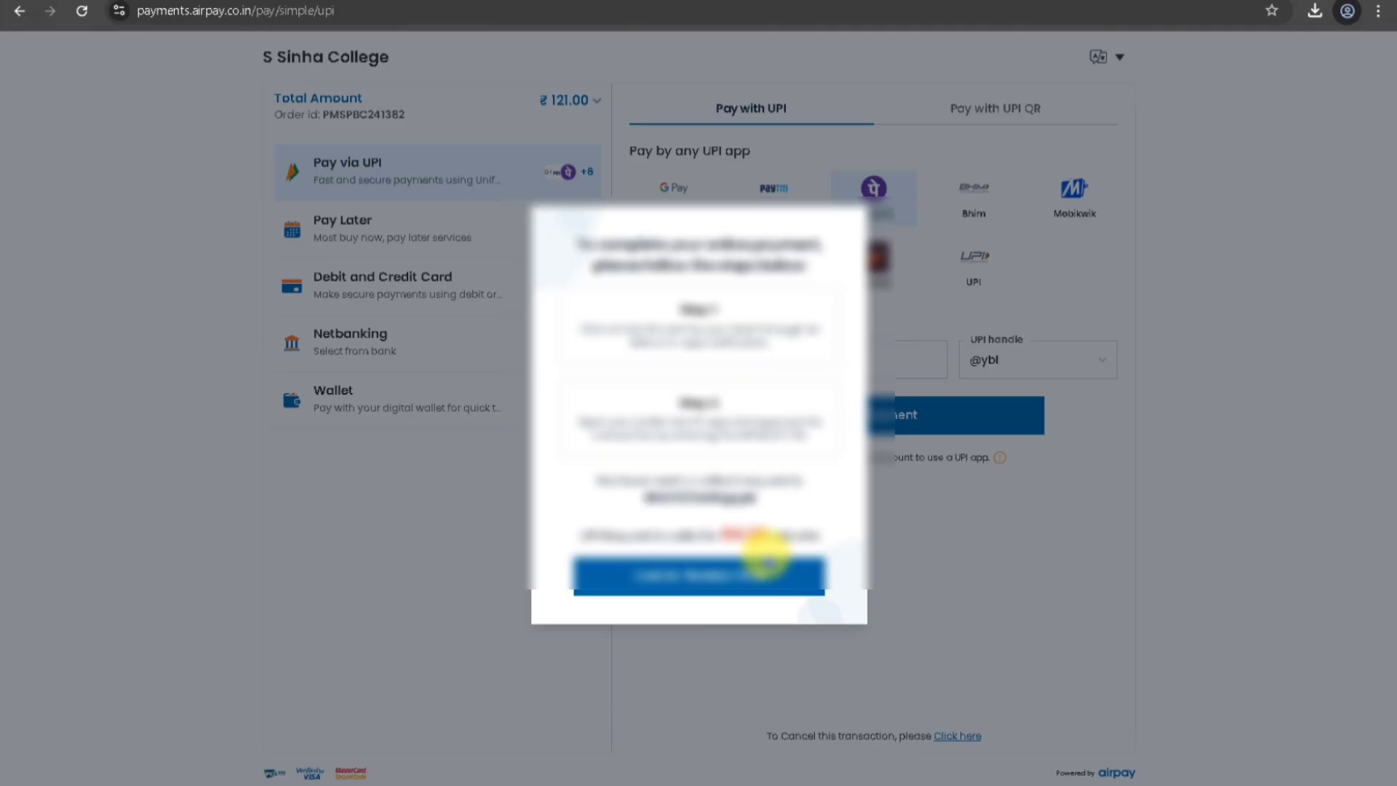
# Dismiss the instructions, re-enter and verify the UPI ID, then make the ₹120 Airpay payment.
pyautogui.click(700, 575)
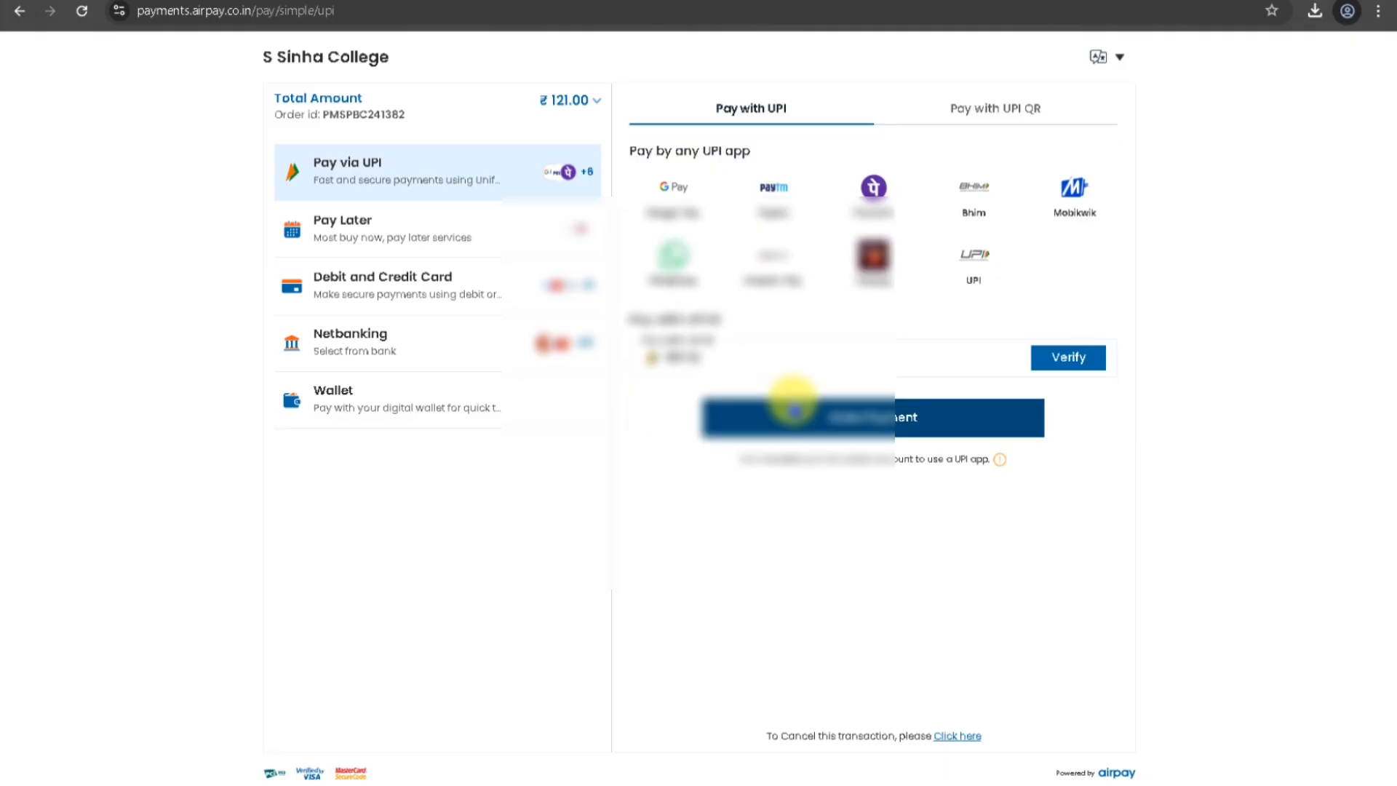
pyautogui.write('?????')
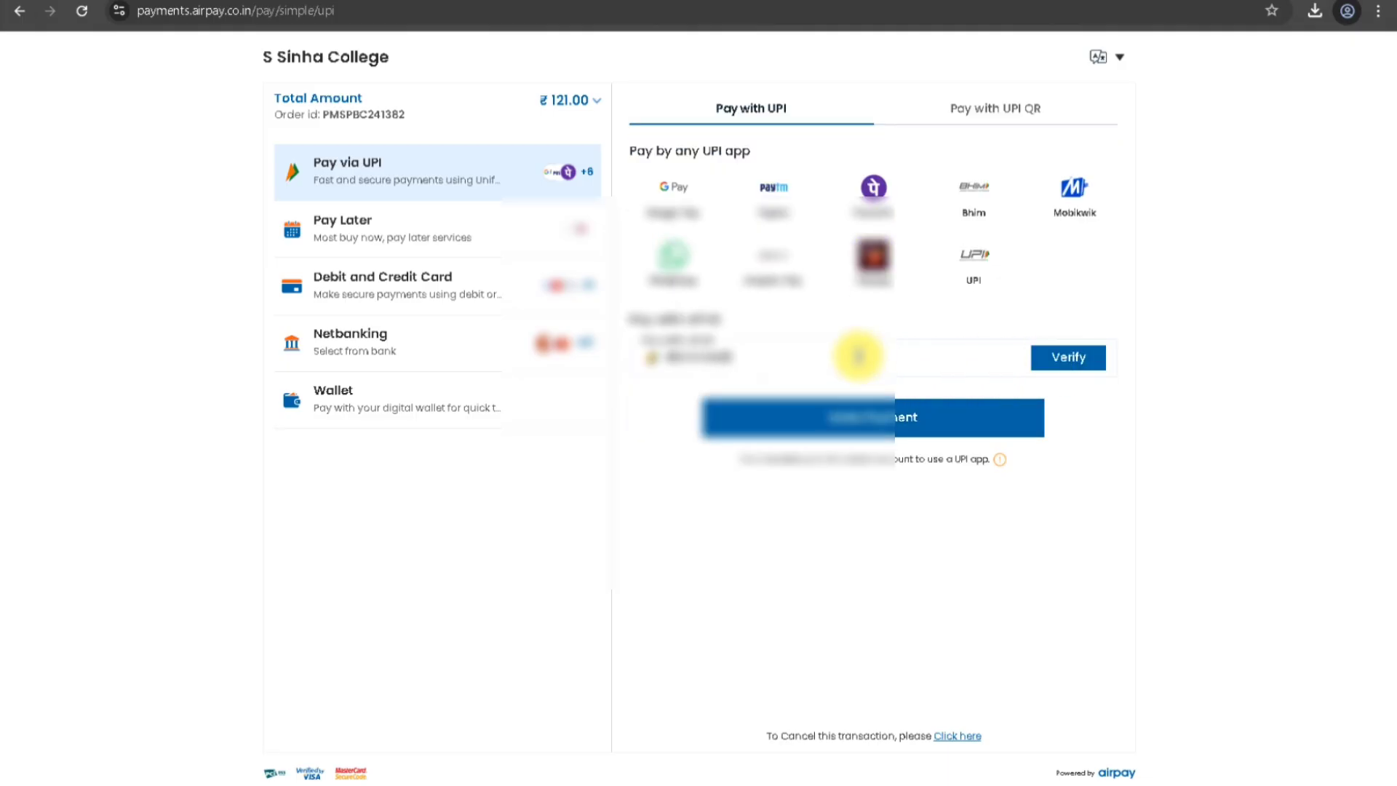
pyautogui.write('??????')
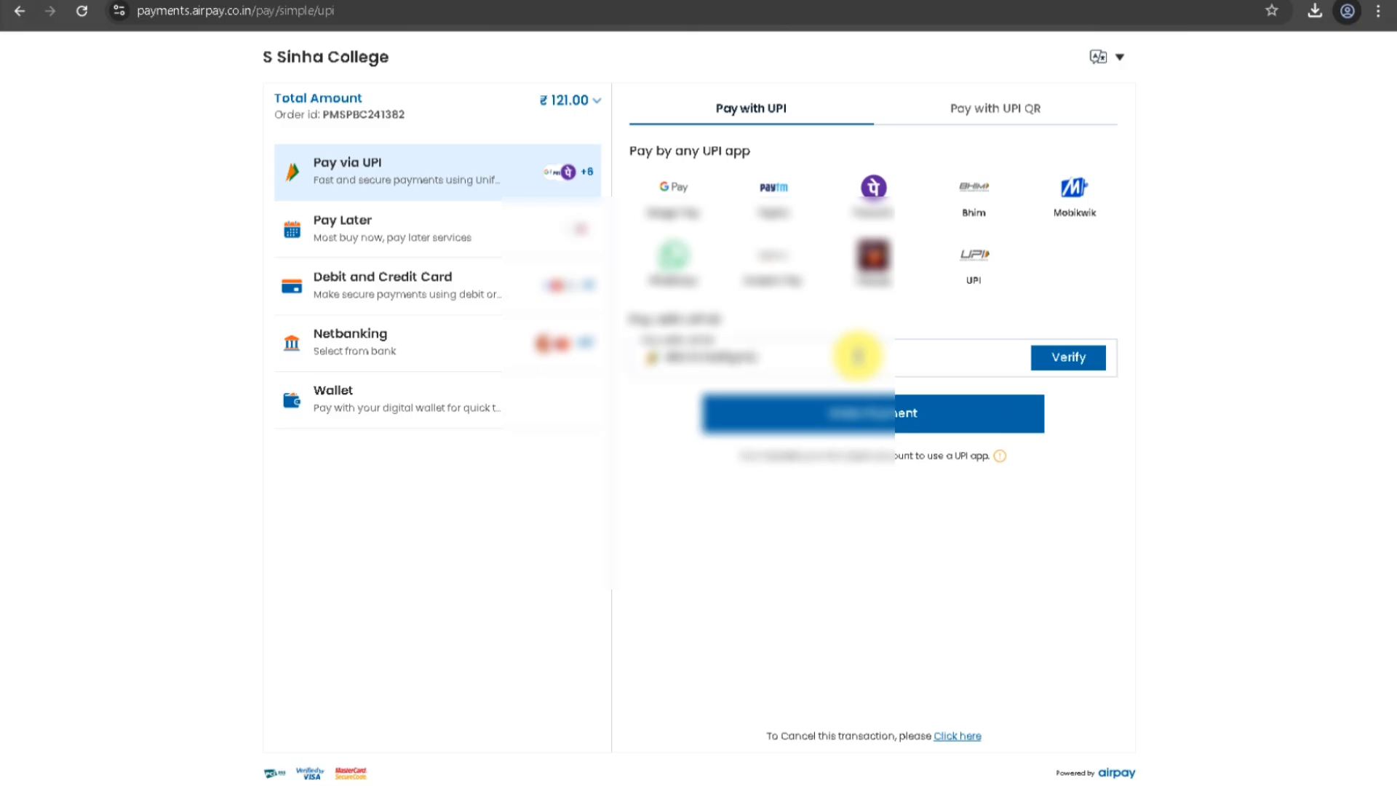
pyautogui.click(1086, 358)
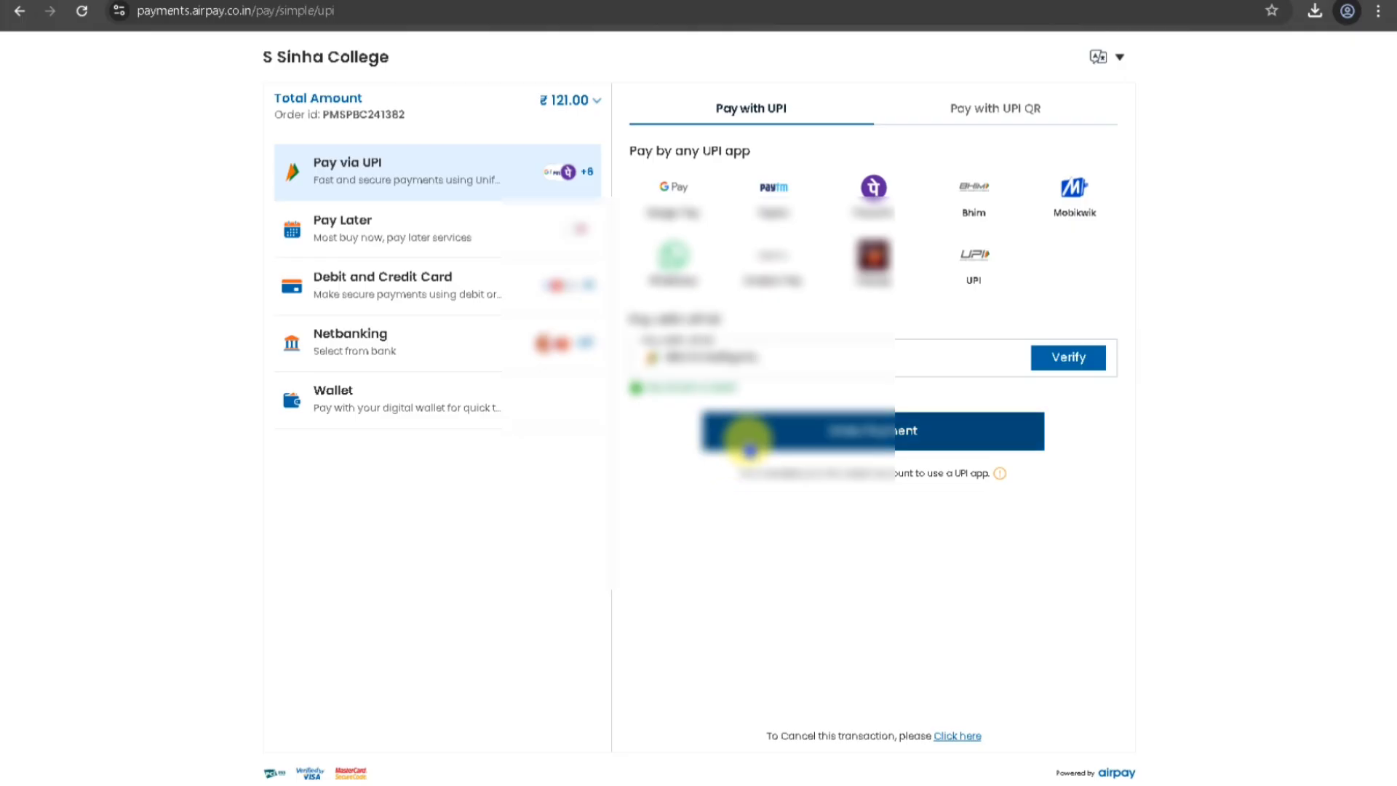
pyautogui.click(784, 436)
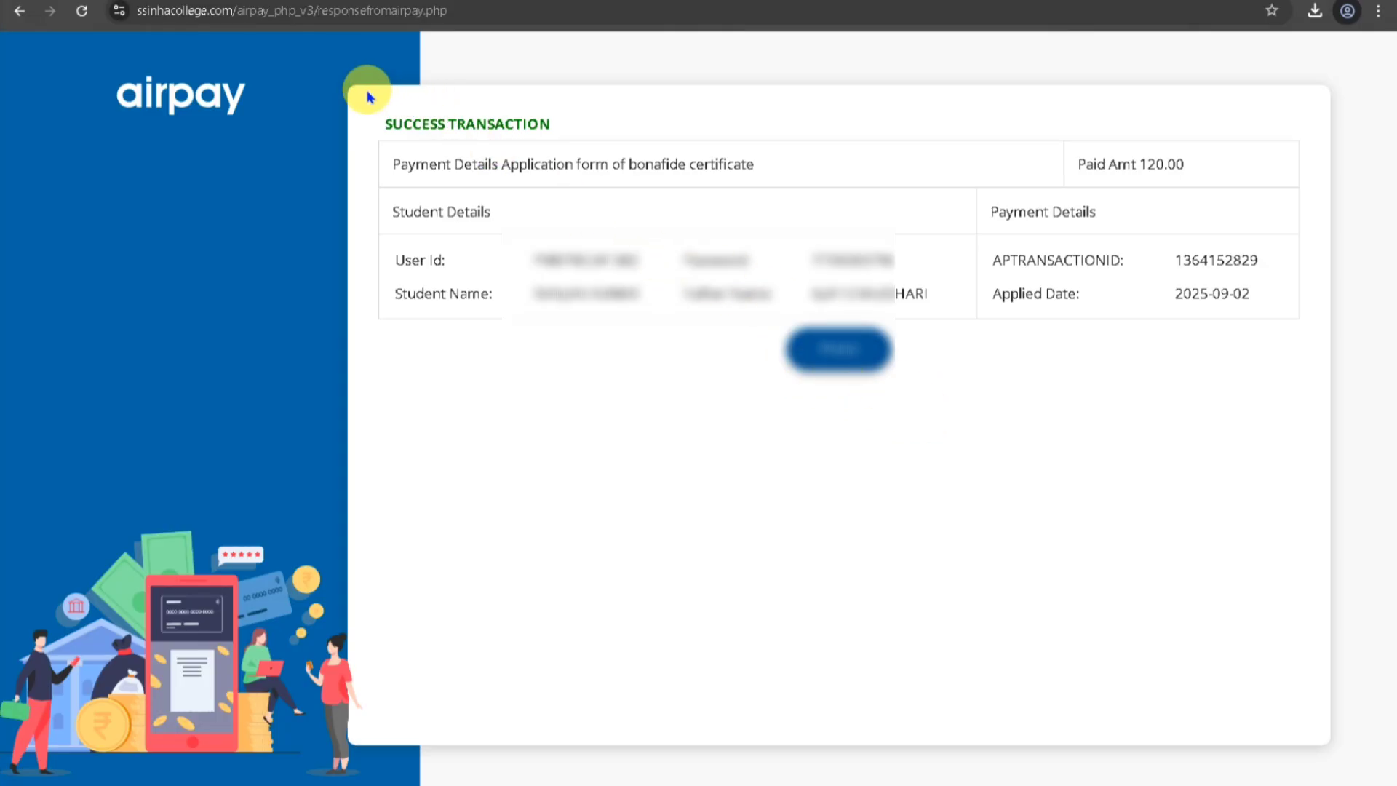
# Capture a screenshot of the SUCCESS TRANSACTION receipt and print the page on HP LaserJet Pro MFP.
pyautogui.press('super+shift+s')
pyautogui.moveTo(362, 87); pyautogui.dragTo(1326, 448)
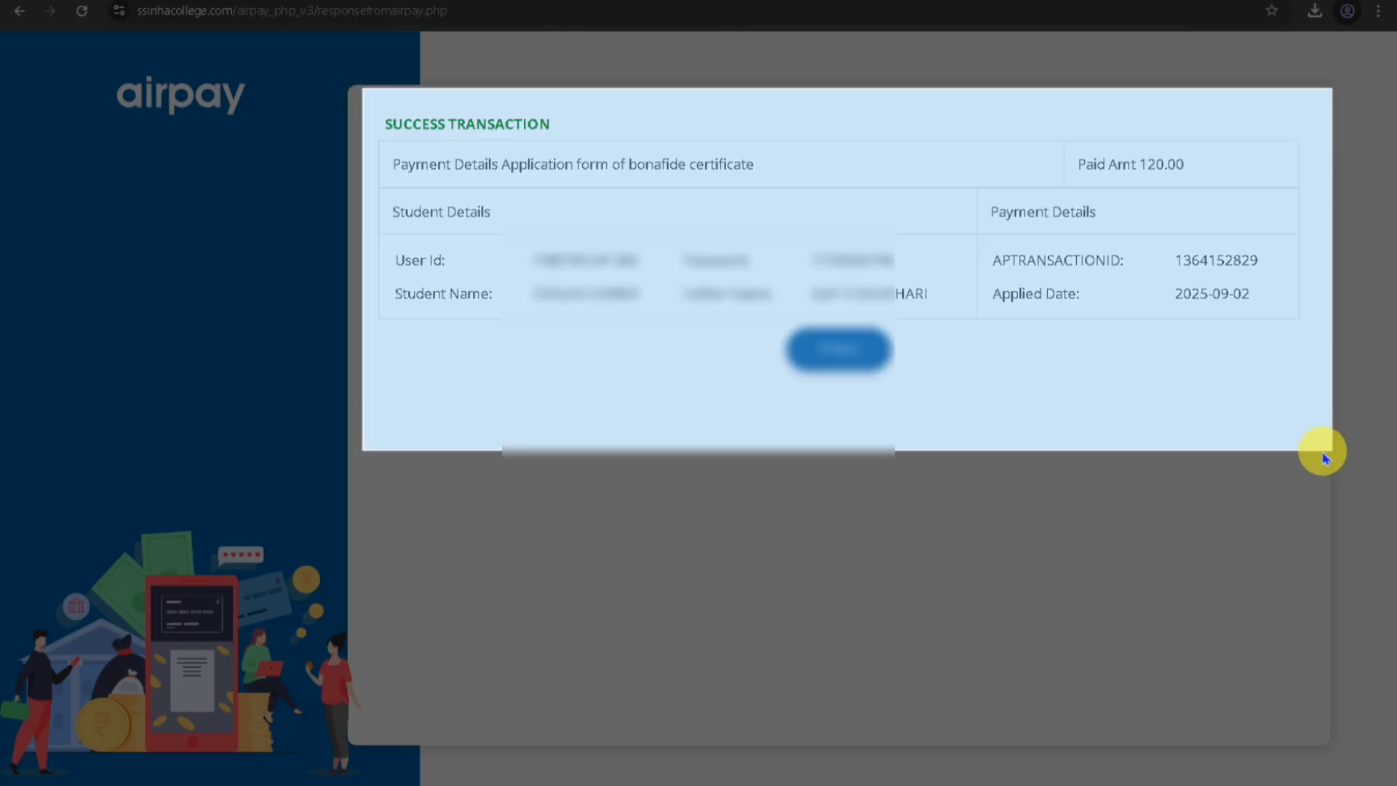
pyautogui.hotkey('ctrl', 'p')
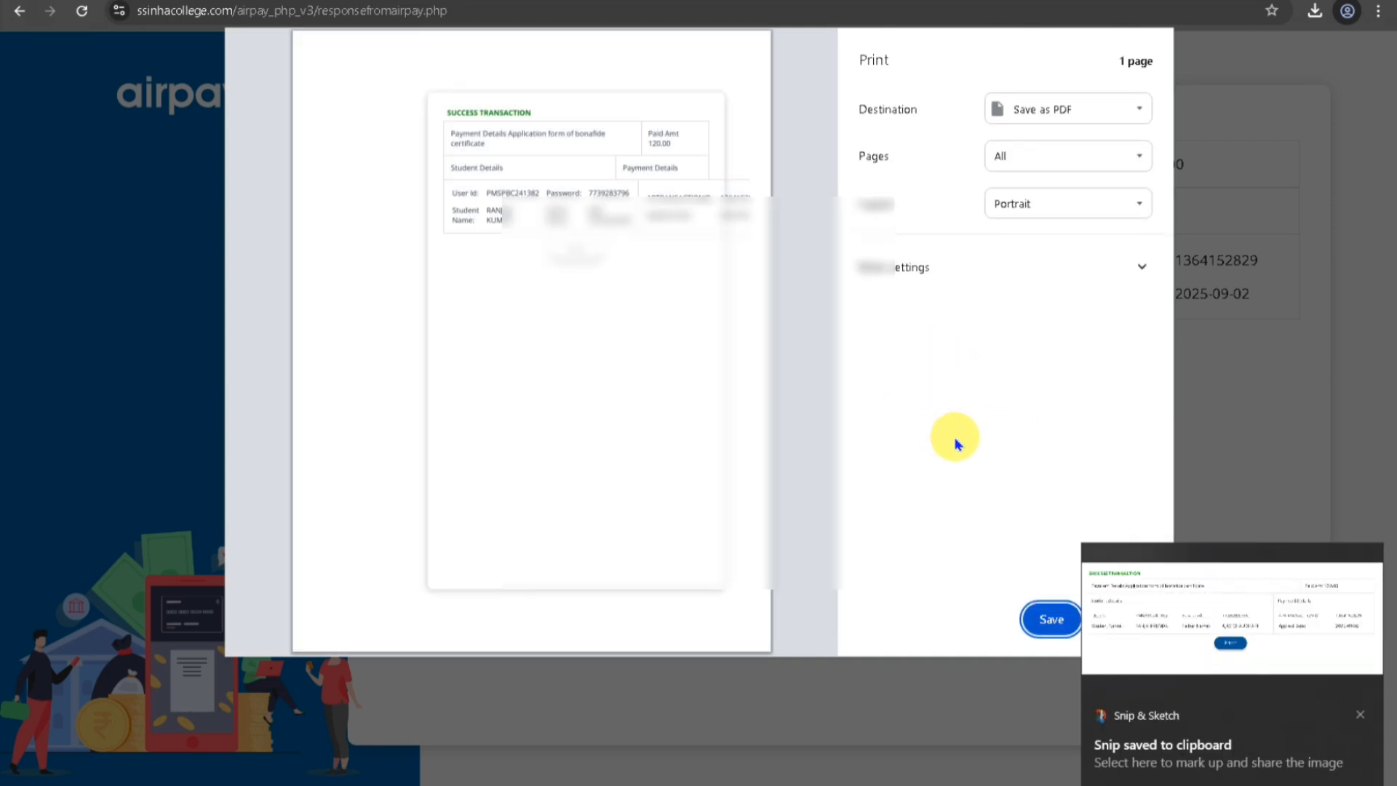
pyautogui.click(1022, 123)
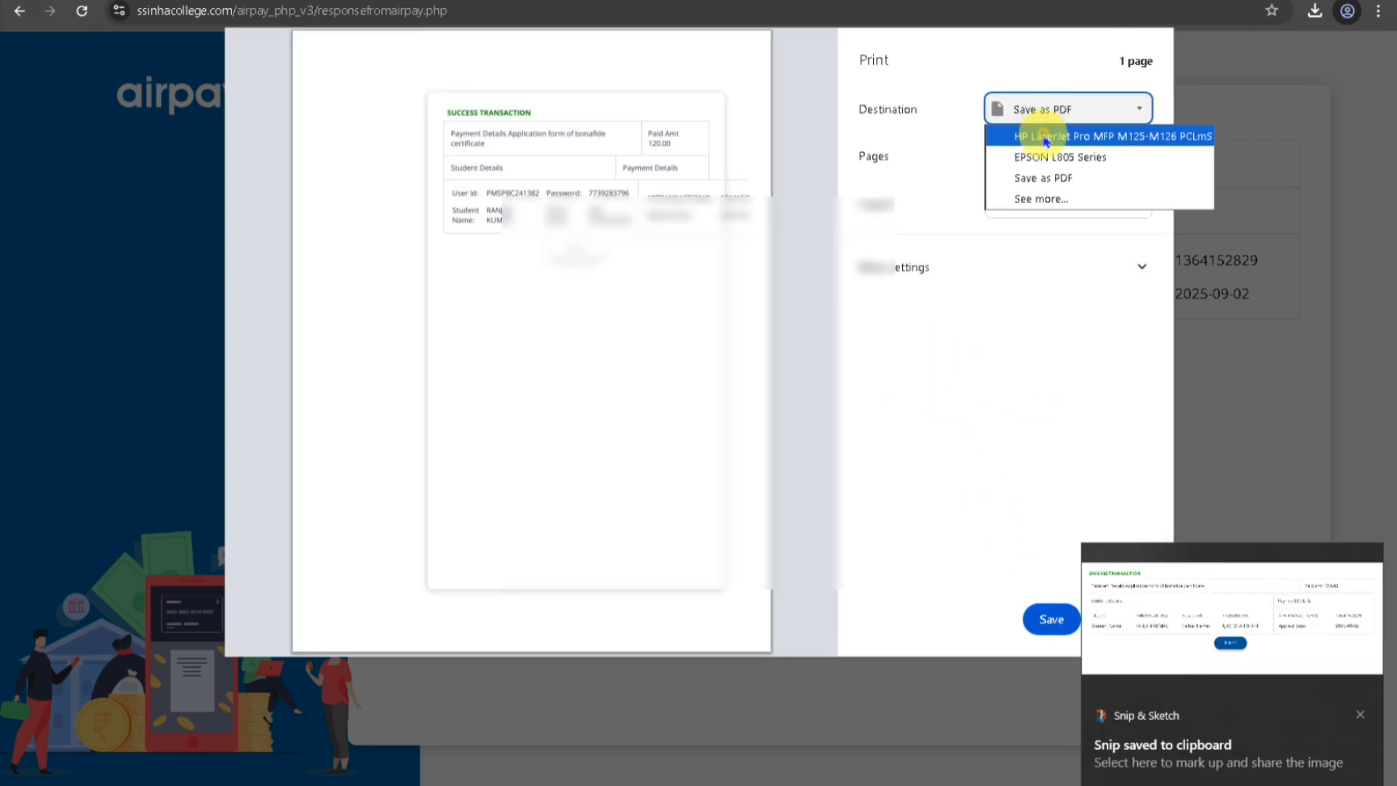
pyautogui.click(1021, 134)
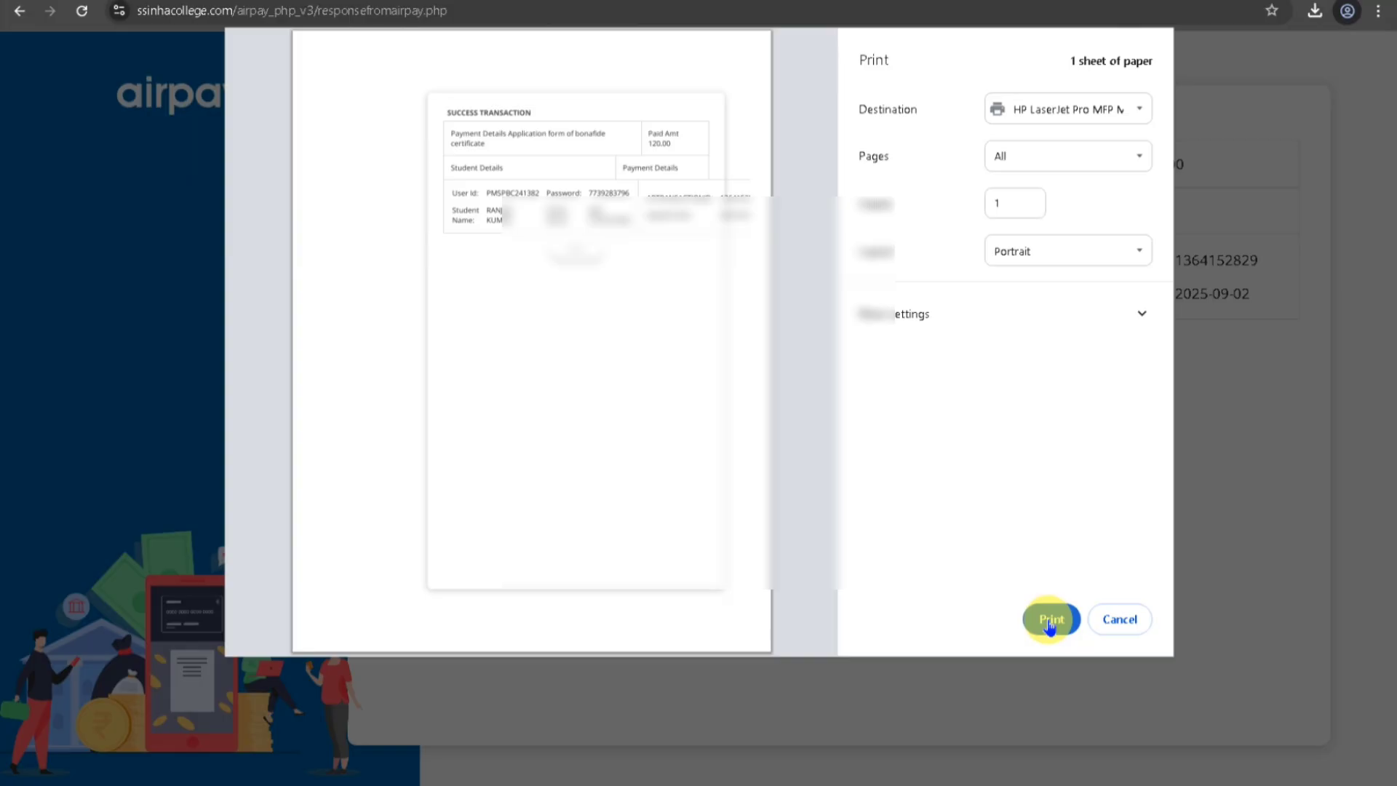
pyautogui.click(1048, 620)
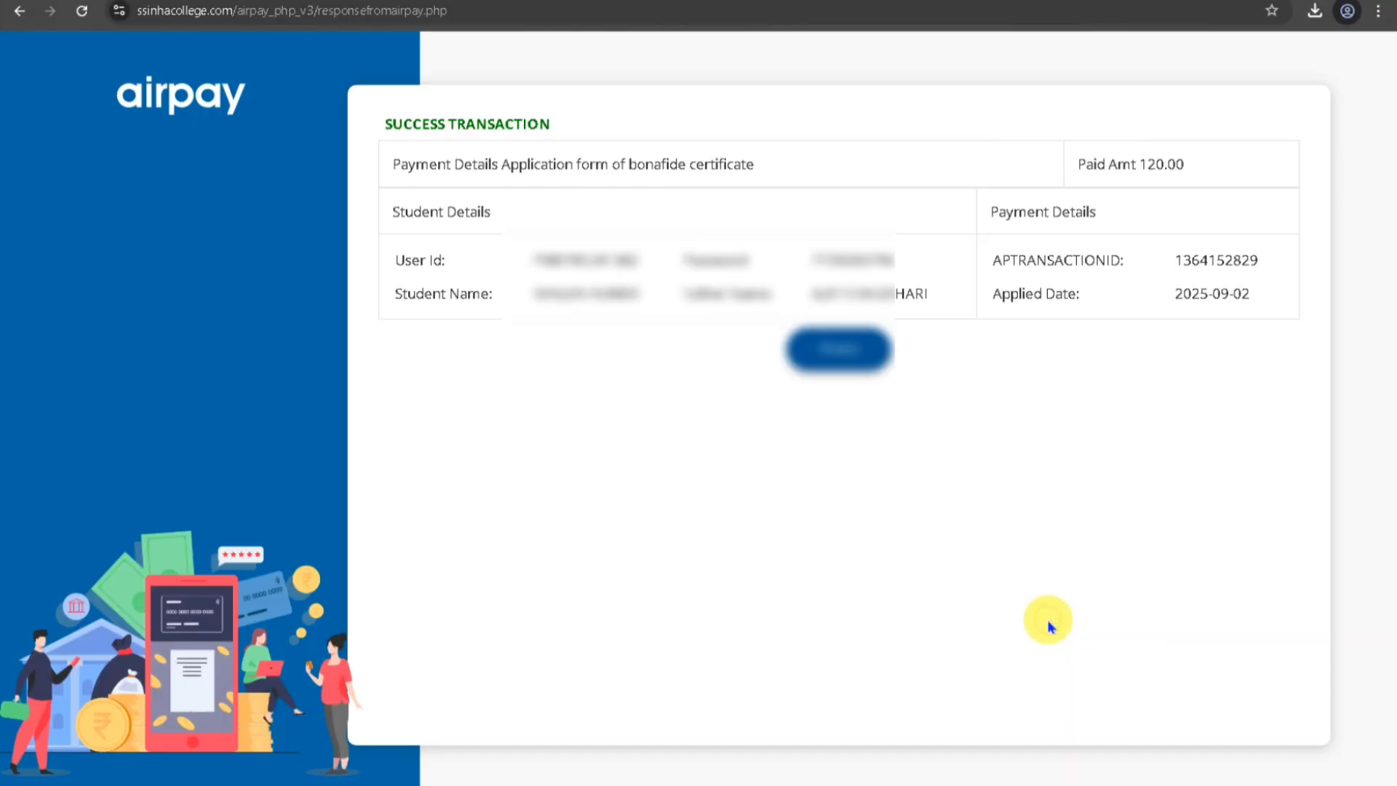